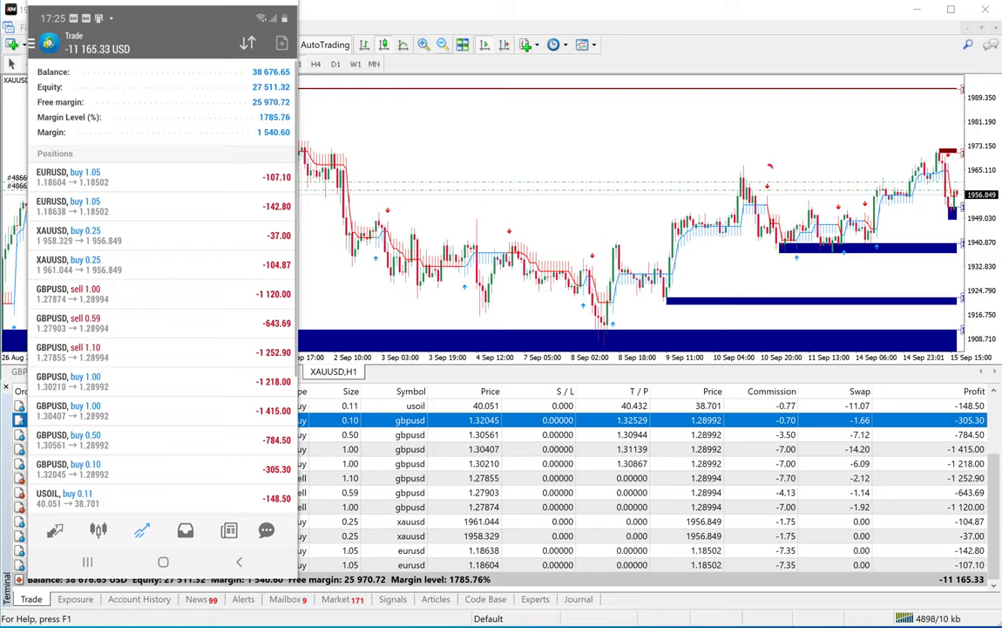
# Step: Circle the 10 September sell and buy signals on the XAUUSD H1 chart and mark the three blue support zones
pyautogui.moveTo(770, 165)
pyautogui.mouseDown()
pyautogui.moveTo(778, 196)
pyautogui.moveTo(773, 161)
pyautogui.mouseUp()
pyautogui.moveTo(797, 241)
pyautogui.mouseDown()
pyautogui.moveTo(809, 270)
pyautogui.moveTo(802, 241)
pyautogui.mouseUp()
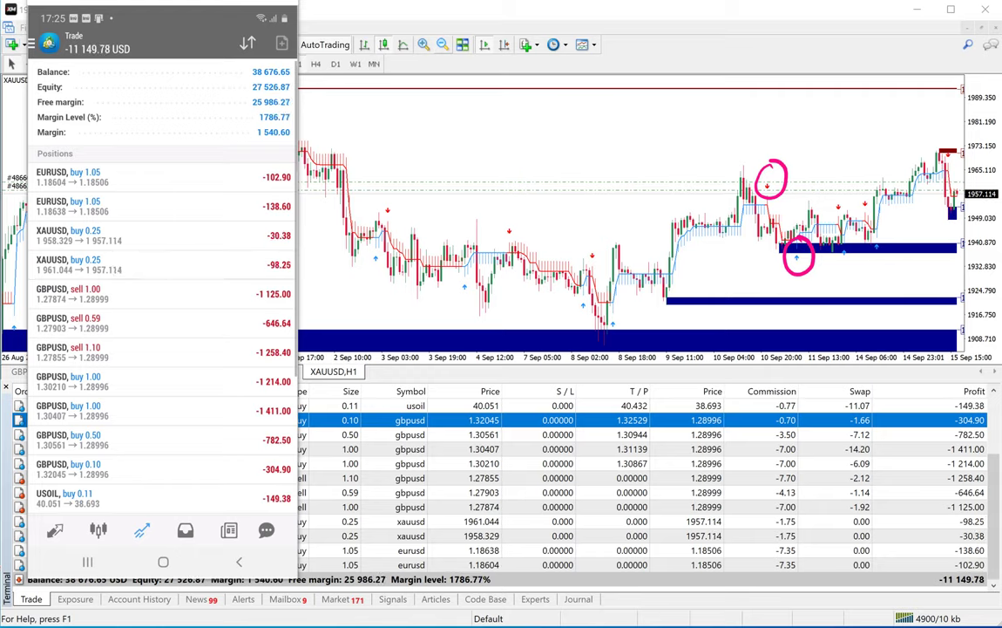
pyautogui.moveTo(691, 307); pyautogui.dragTo(667, 284)
pyautogui.moveTo(732, 324)
pyautogui.mouseDown()
pyautogui.moveTo(745, 328)
pyautogui.moveTo(736, 321)
pyautogui.mouseUp()
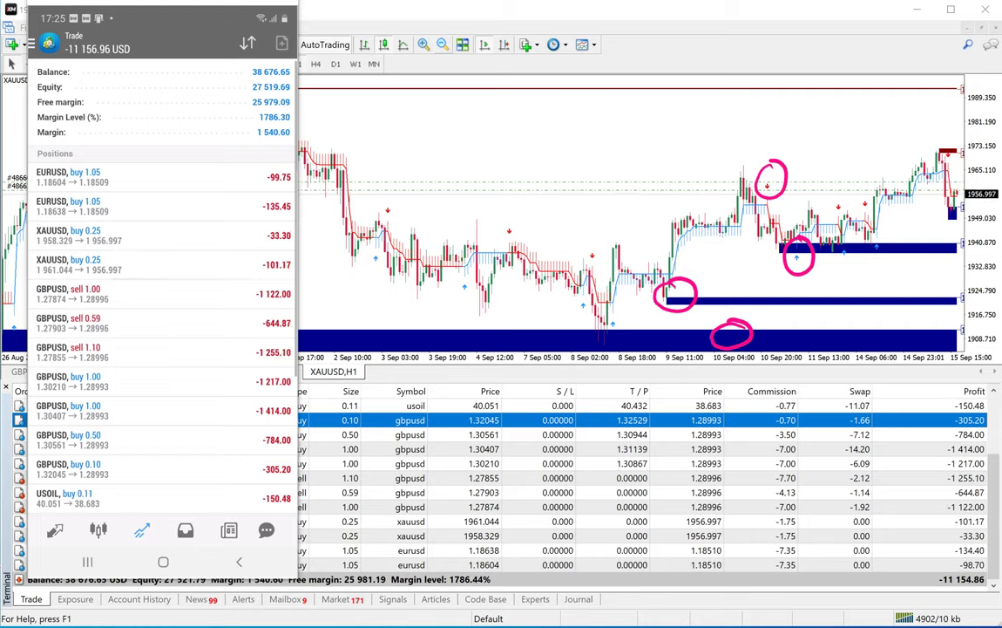
pyautogui.moveTo(830, 311); pyautogui.dragTo(859, 294)
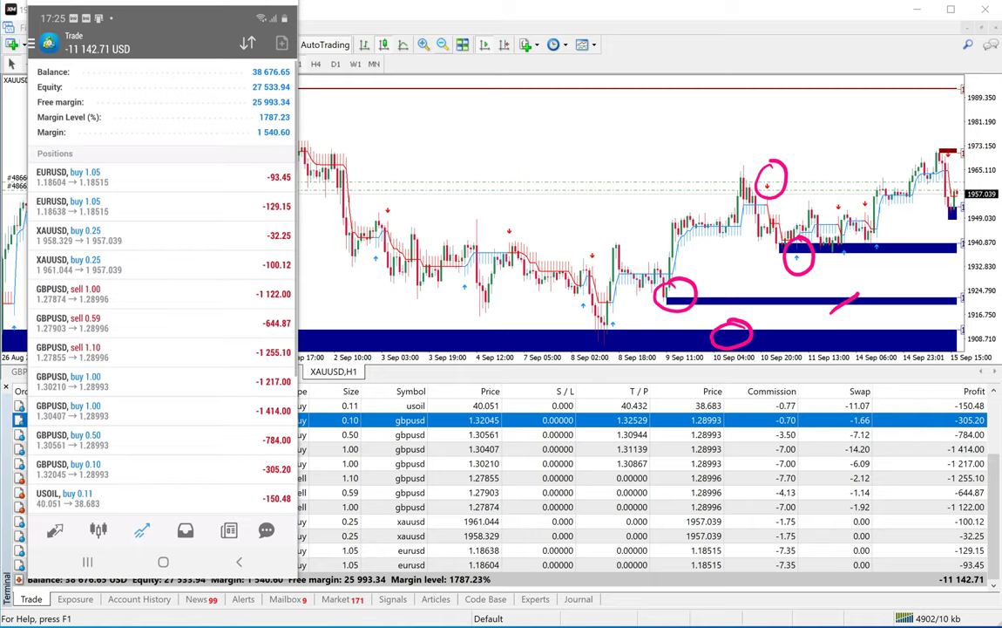
pyautogui.moveTo(825, 341); pyautogui.dragTo(851, 324)
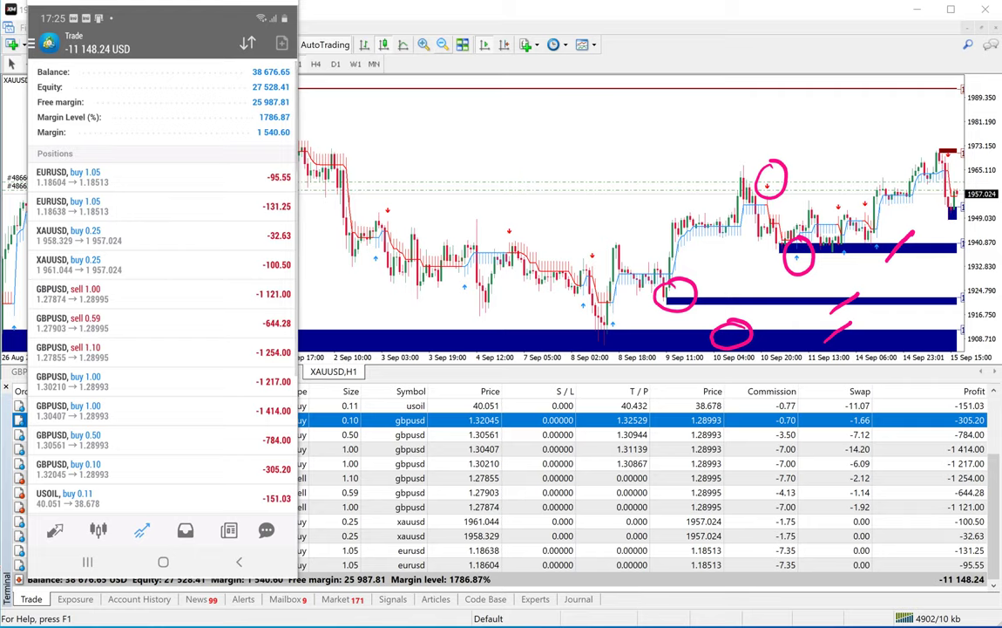
# Step: Circle the earlier buy signals between 2 and 8 September and the latest sell signal at the red zone on the XAUUSD chart
pyautogui.moveTo(571, 318)
pyautogui.mouseDown()
pyautogui.moveTo(620, 324)
pyautogui.moveTo(588, 293)
pyautogui.mouseUp()
pyautogui.moveTo(480, 271); pyautogui.dragTo(464, 267)
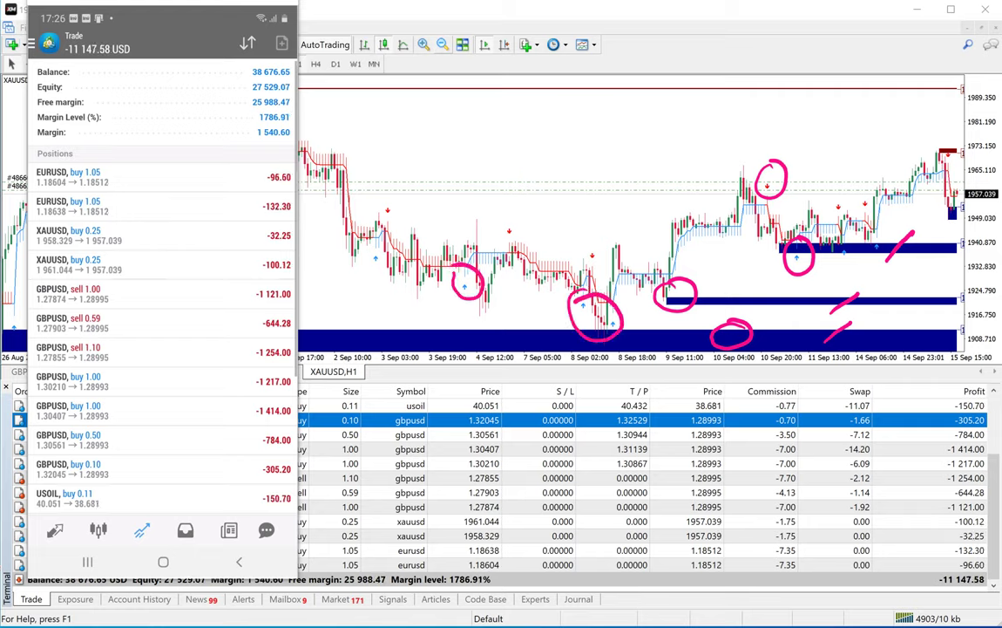
pyautogui.moveTo(394, 246); pyautogui.dragTo(373, 241)
pyautogui.moveTo(949, 134); pyautogui.dragTo(933, 173)
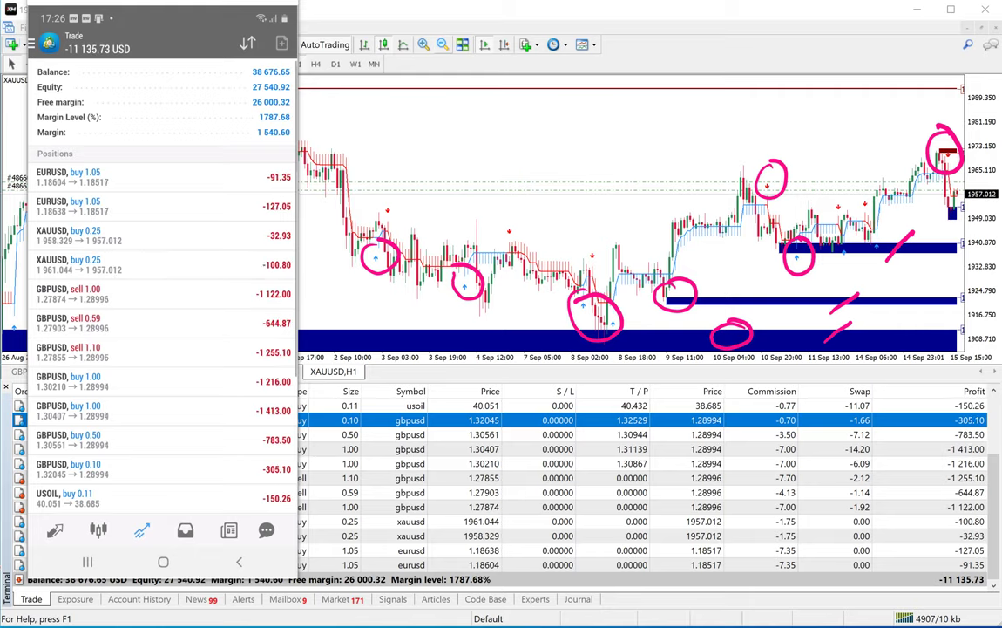
# Step: Review the open positions on the mirrored phone and mark the USDCHF, GBPUSD and USOIL trades
pyautogui.scroll(-3, 162, 288)
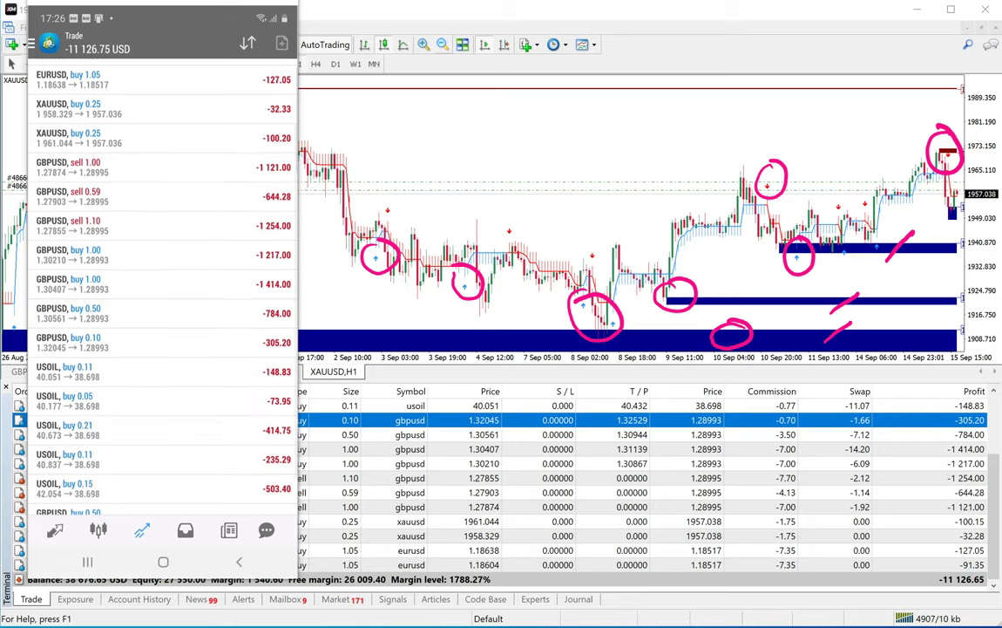
pyautogui.scroll(3, 163, 288)
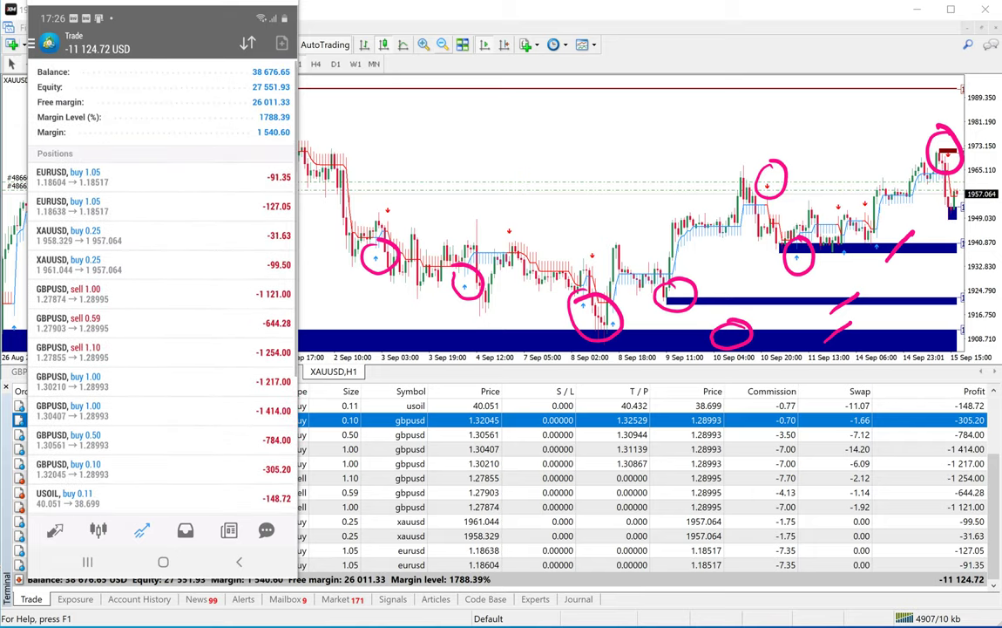
pyautogui.scroll(-3, 162, 288)
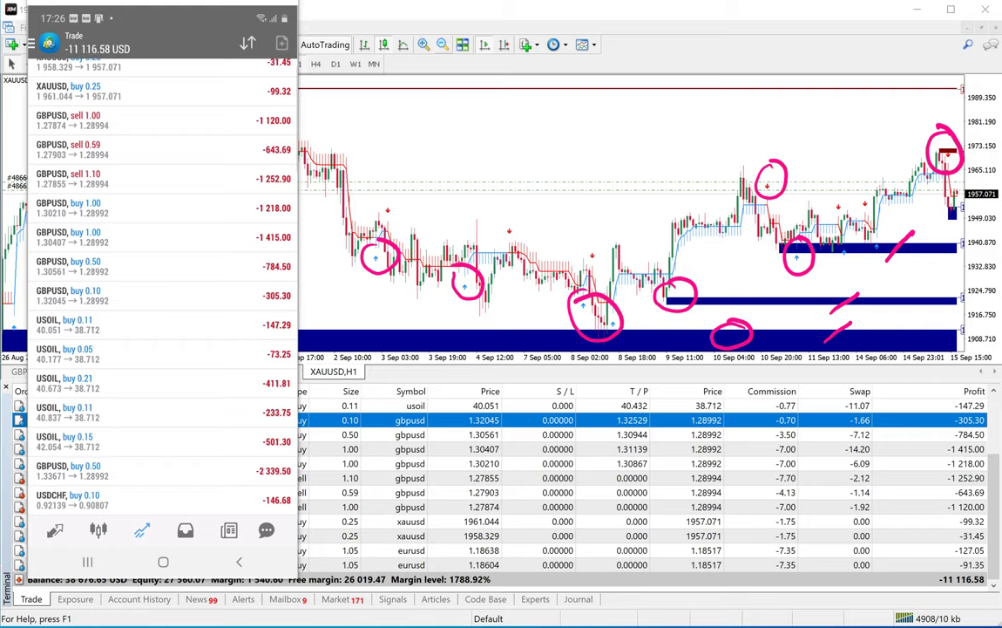
pyautogui.moveTo(45, 479)
pyautogui.mouseDown()
pyautogui.moveTo(71, 497)
pyautogui.moveTo(36, 479)
pyautogui.mouseUp()
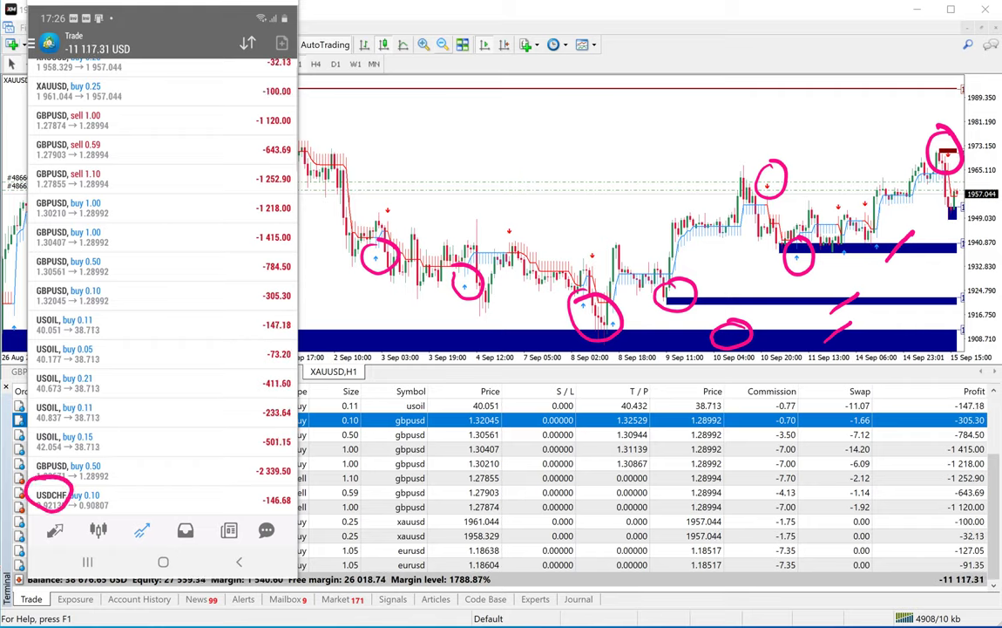
pyautogui.moveTo(72, 514); pyautogui.dragTo(111, 508)
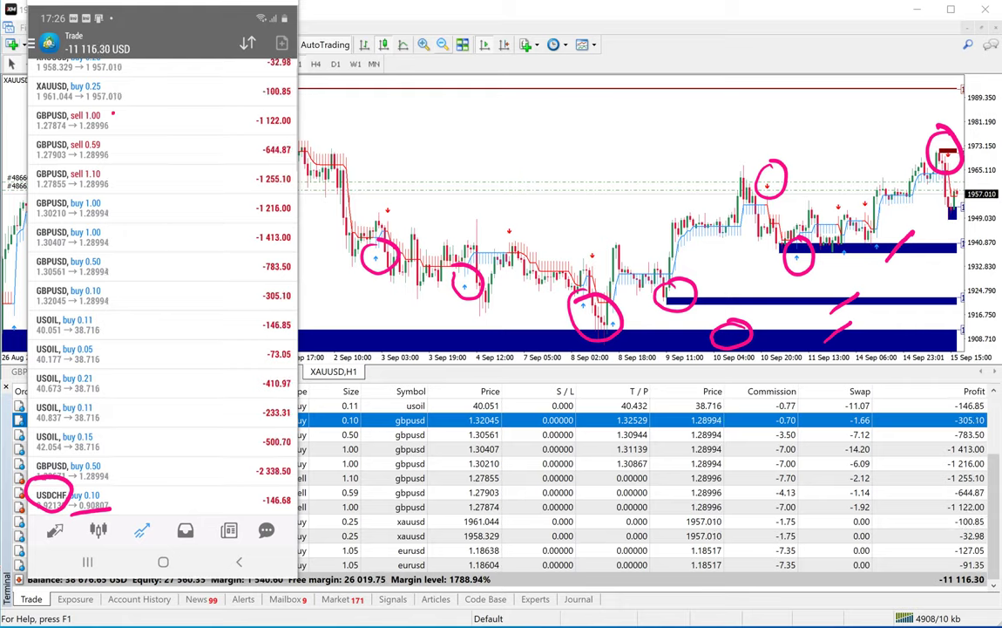
pyautogui.moveTo(112, 111)
pyautogui.mouseDown()
pyautogui.moveTo(129, 259)
pyautogui.moveTo(94, 301)
pyautogui.mouseUp()
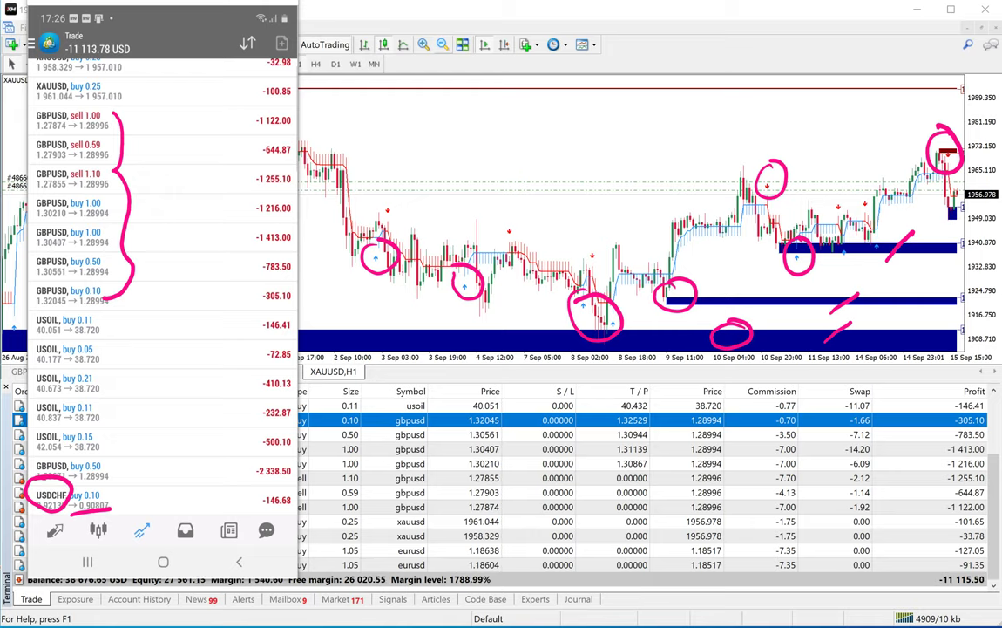
pyautogui.moveTo(111, 478)
pyautogui.mouseDown()
pyautogui.moveTo(102, 457)
pyautogui.moveTo(121, 358)
pyautogui.moveTo(107, 308)
pyautogui.mouseUp()
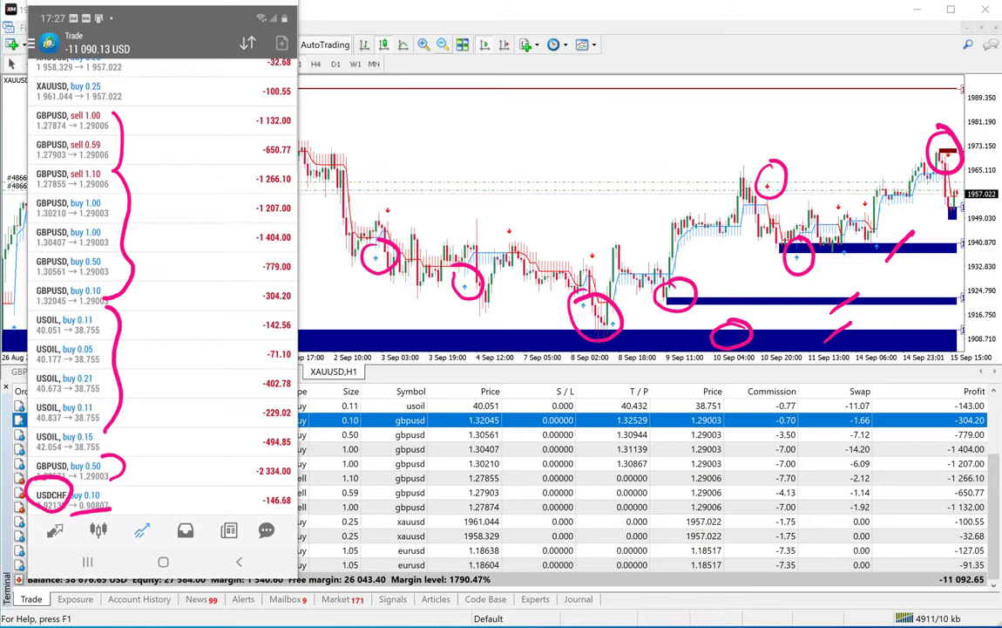
# Step: Switch to the client trade analysis workbook in Excel and clear the mirrored phone window from view
pyautogui.hotkey('alt', 'Tab')
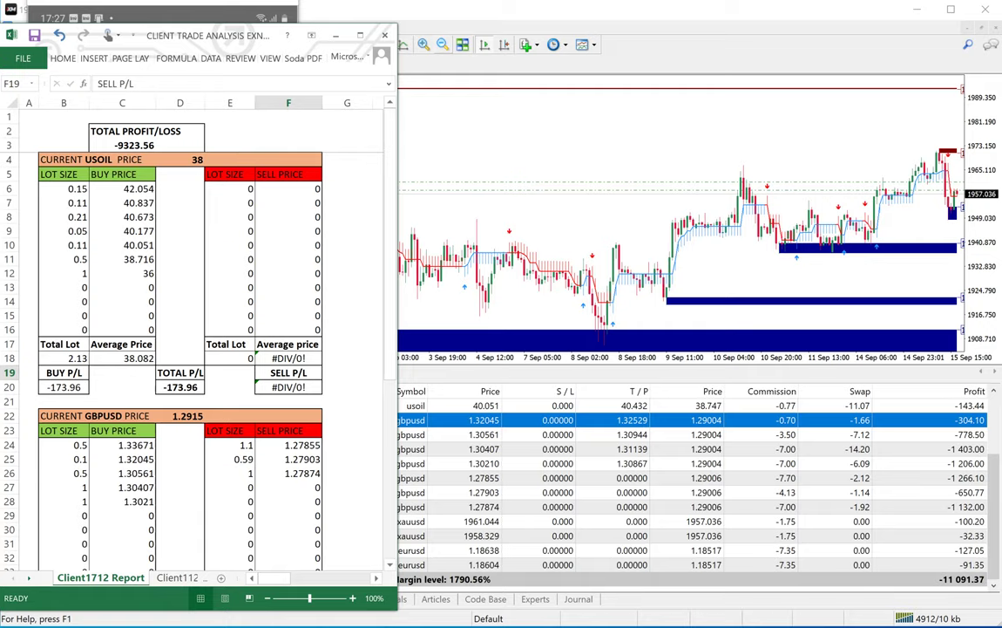
pyautogui.click(702, 627)
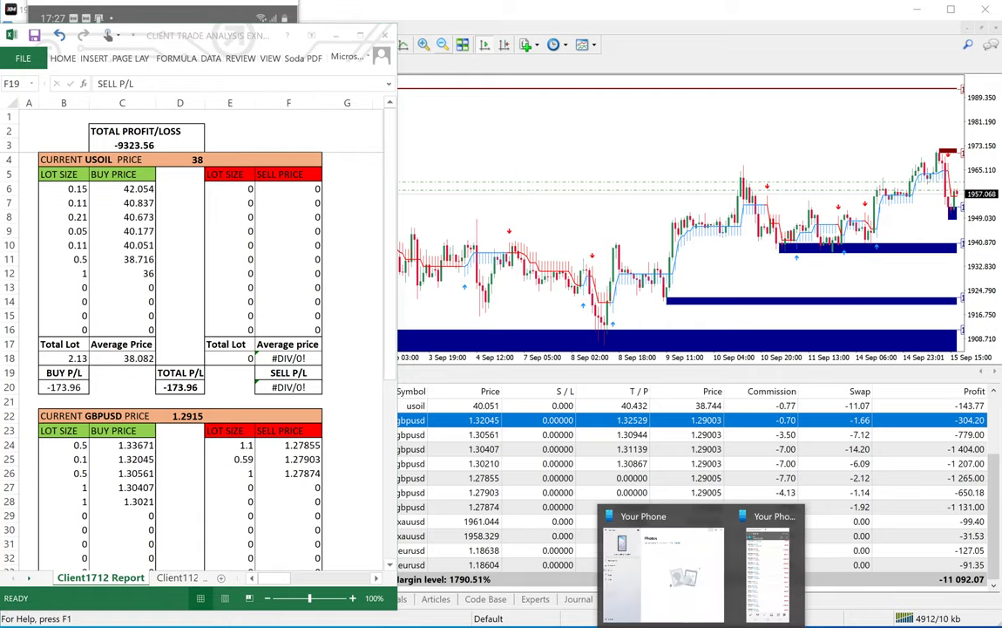
pyautogui.click(608, 296)
pyautogui.hotkey('alt', 'Tab')
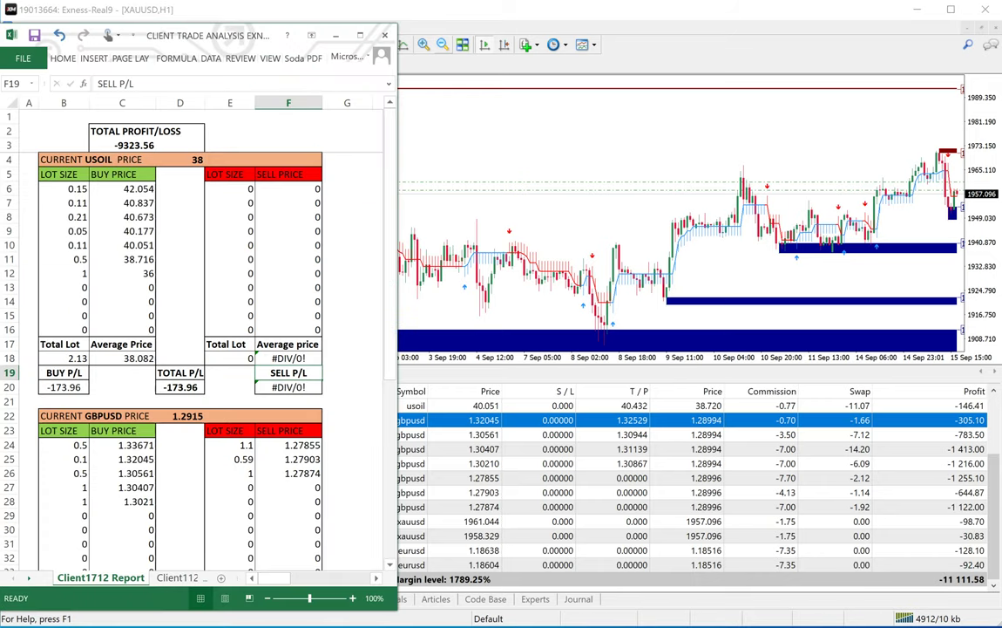
pyautogui.click(347, 131)
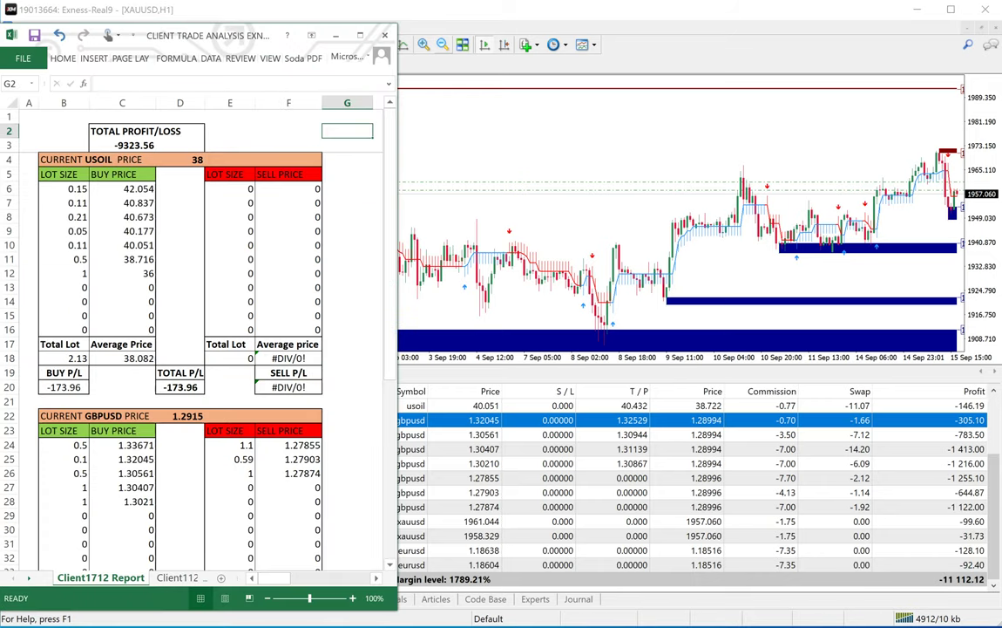
pyautogui.click(288, 117)
# Step: Look through the open USOIL, GBPUSD, XAUUSD, USDCHF and EURUSD charts in MetaTrader, moving the workbook window aside to uncover them
pyautogui.click(541, 183)
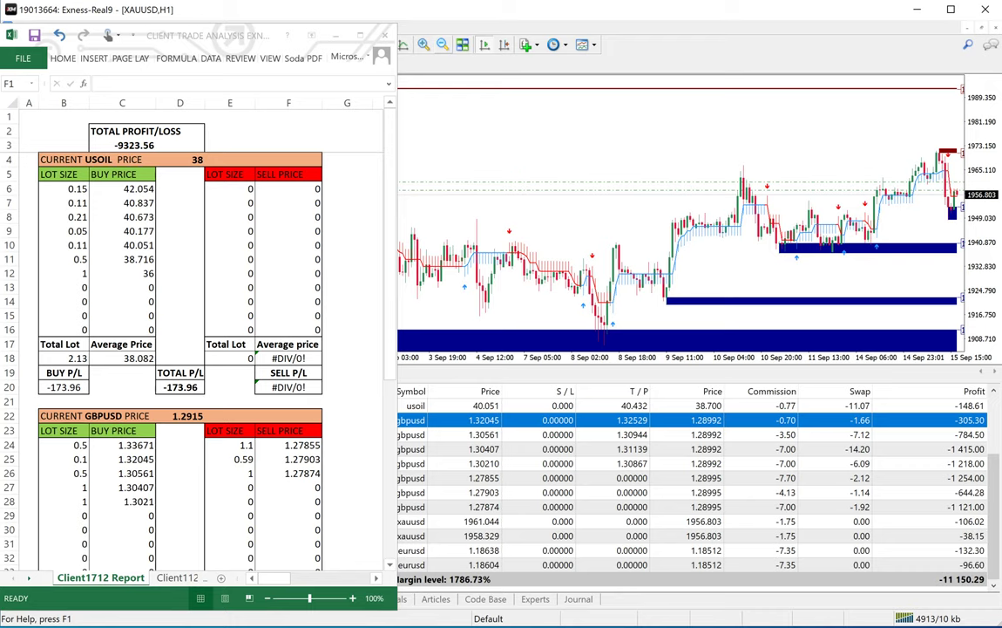
pyautogui.moveTo(247, 32); pyautogui.dragTo(797, 26)
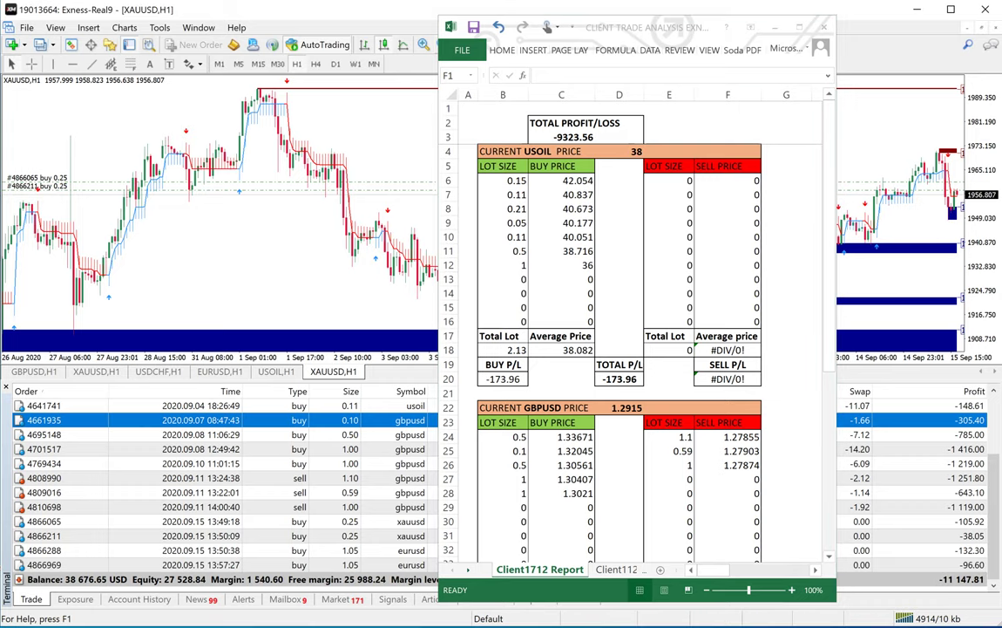
pyautogui.click(276, 372)
pyautogui.click(34, 372)
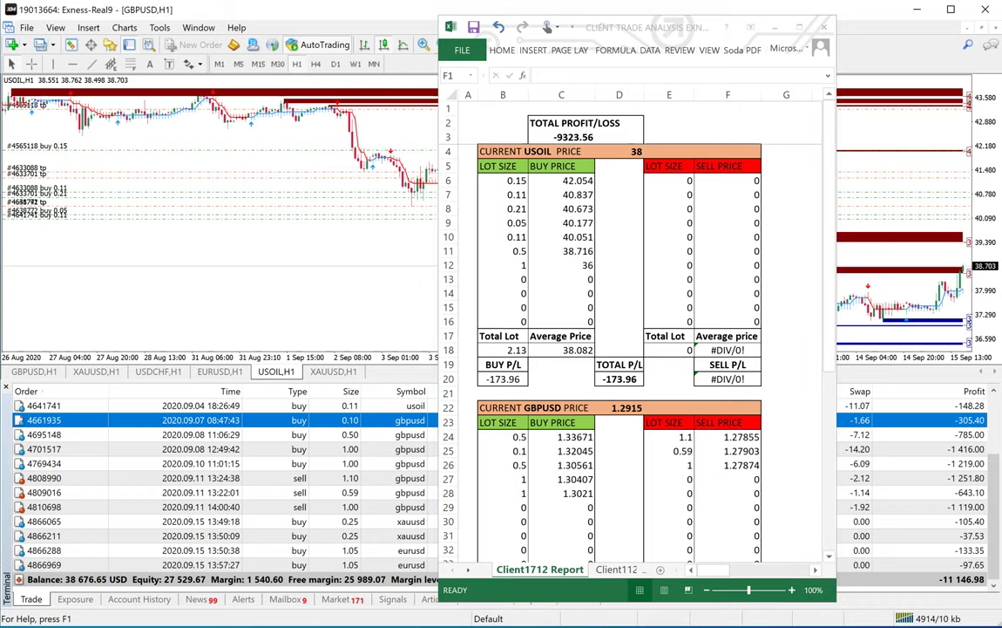
pyautogui.click(96, 372)
pyautogui.click(159, 372)
pyautogui.click(220, 373)
pyautogui.click(277, 372)
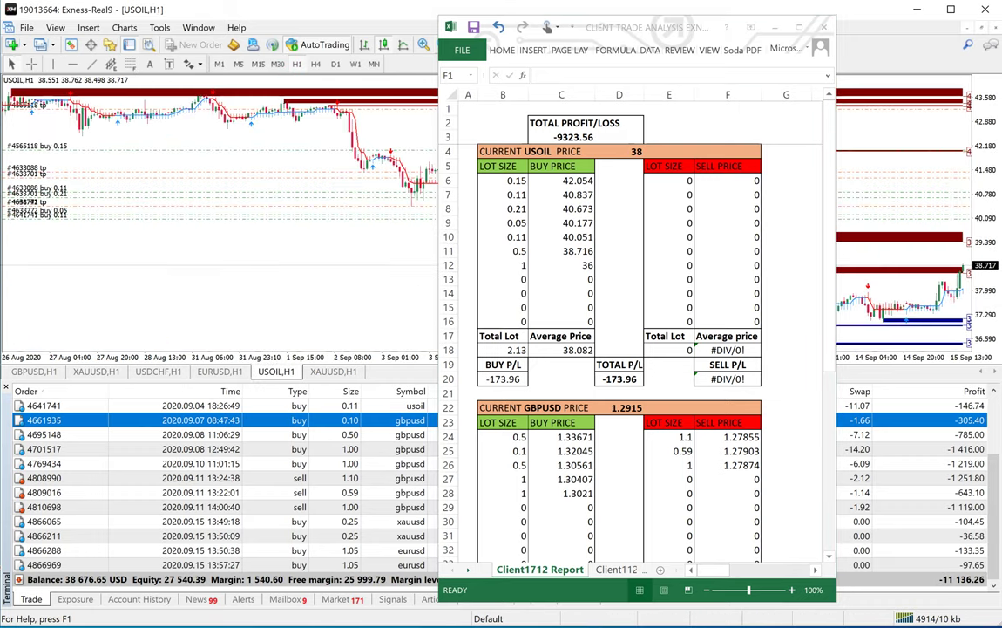
pyautogui.hotkey('ctrl', 'Tab')
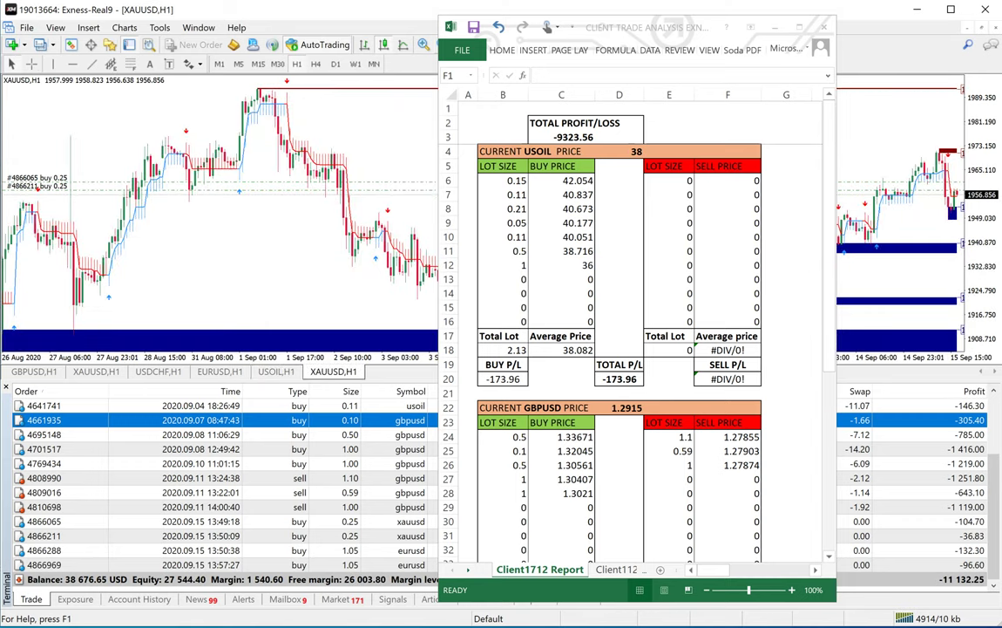
pyautogui.hotkey('alt', 'Tab')
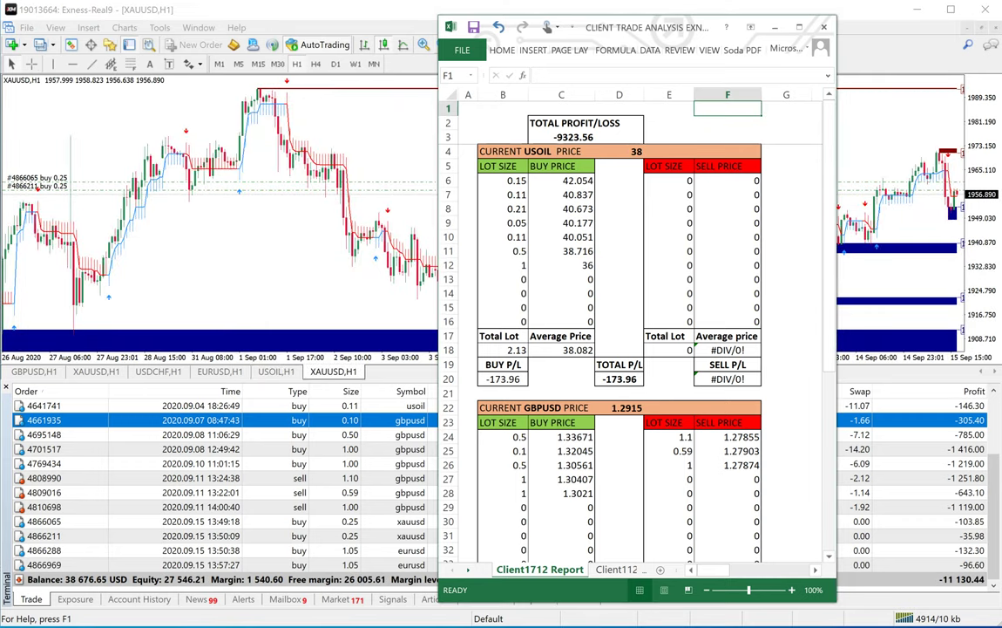
pyautogui.moveTo(611, 28); pyautogui.dragTo(169, 41)
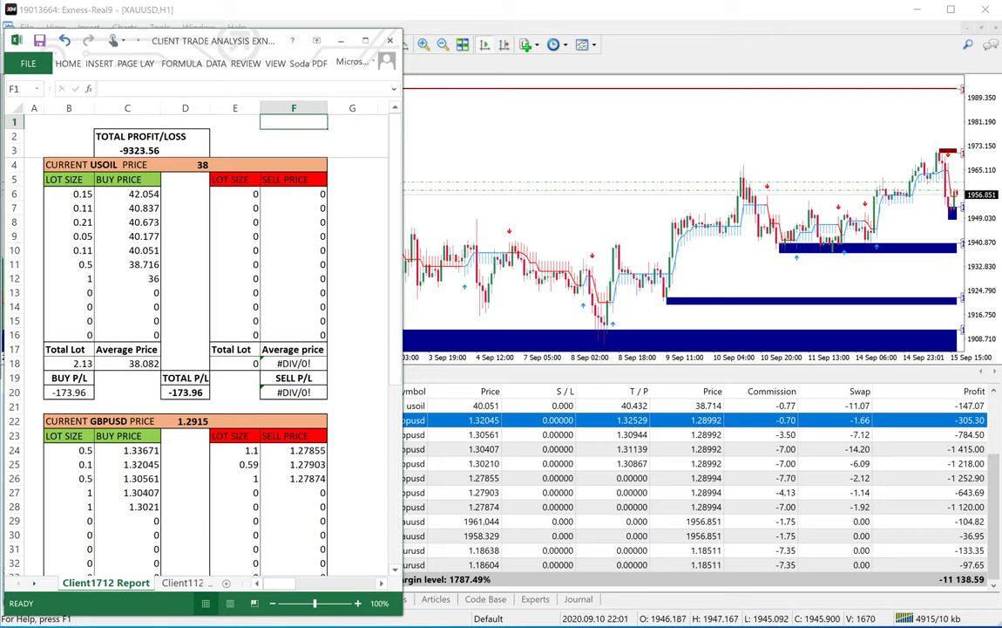
# Step: Show the USOIL H1 chart beside the workbook and circle the current USOIL price on the chart and in the sheet
pyautogui.click(713, 279)
pyautogui.hotkey('ctrl', 'Tab')
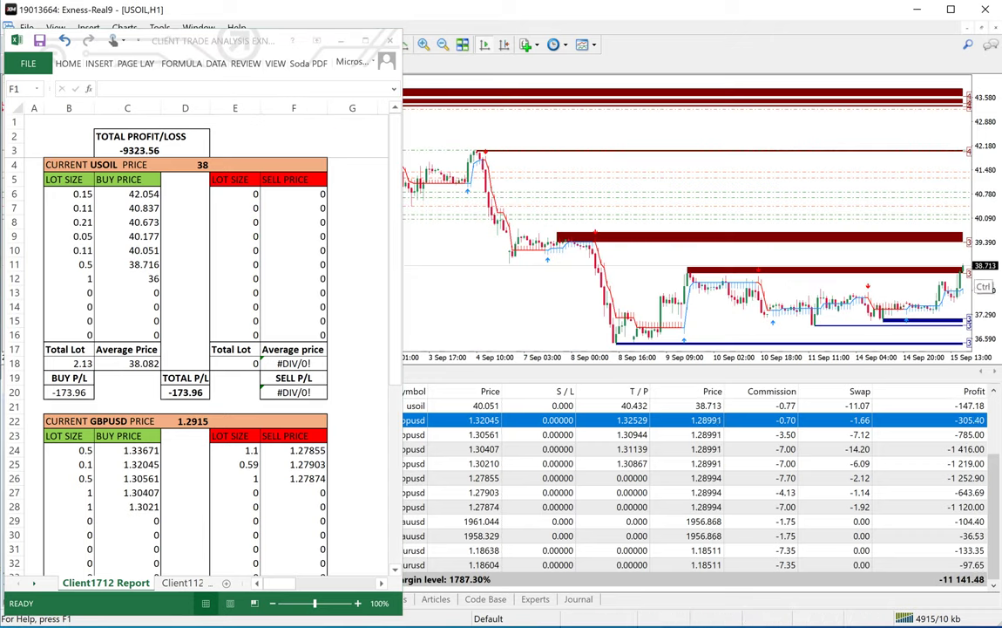
pyautogui.moveTo(978, 250)
pyautogui.mouseDown()
pyautogui.moveTo(999, 273)
pyautogui.moveTo(976, 251)
pyautogui.mouseUp()
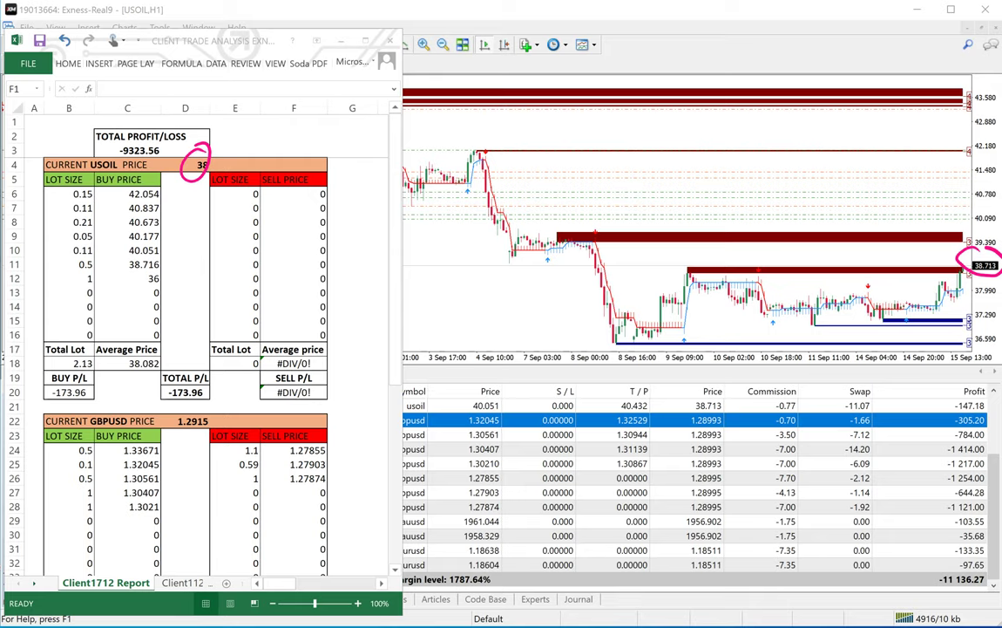
# Step: In the workbook's USOIL buy table, set the lot size in B12 and the buy price in C12 to 0
pyautogui.click(244, 89)
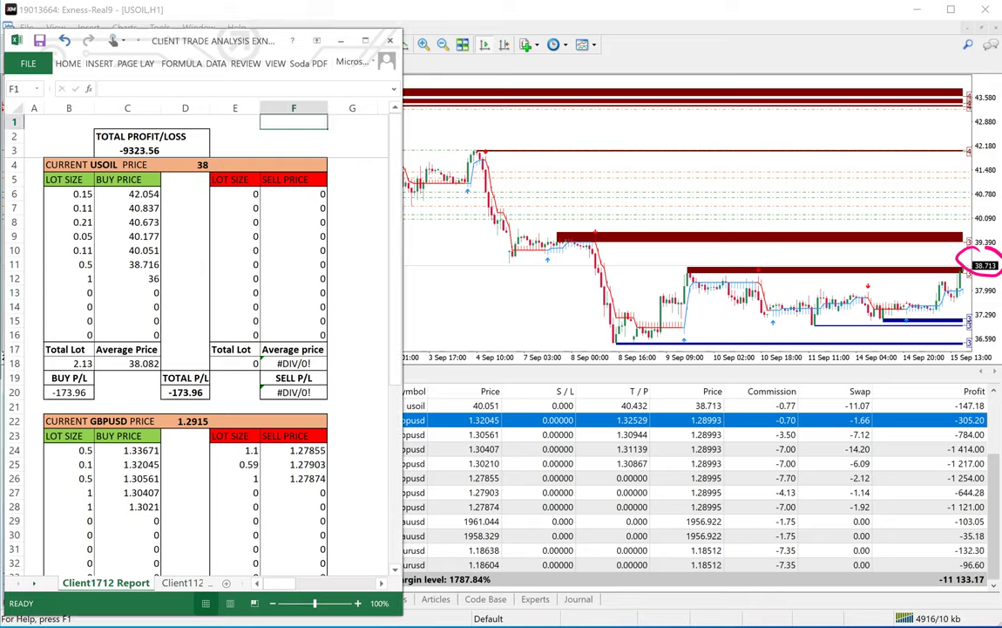
pyautogui.click(69, 278)
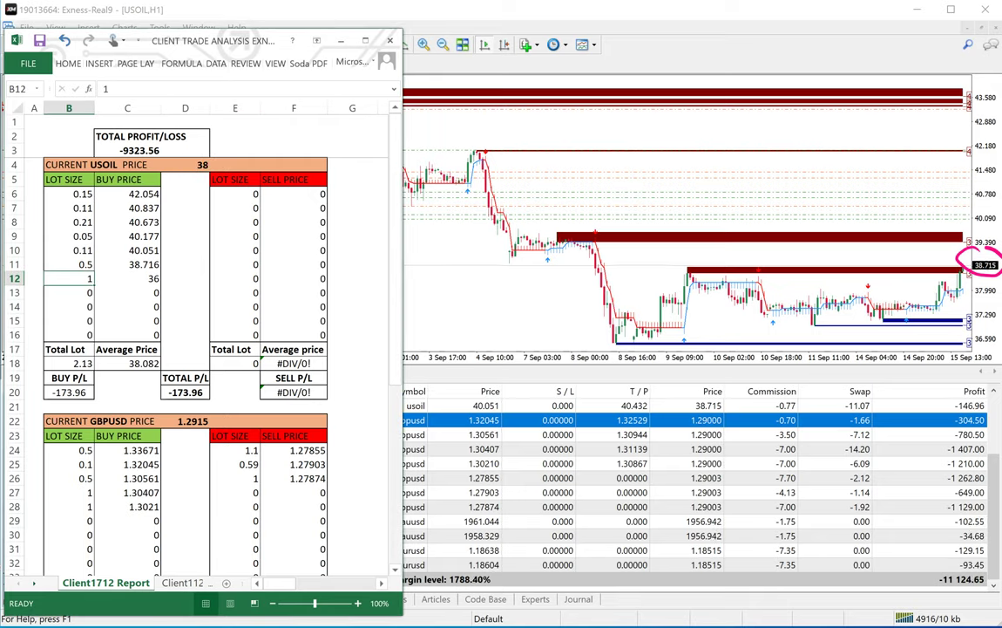
pyautogui.write('0')
pyautogui.press('Tab')
pyautogui.write('0')
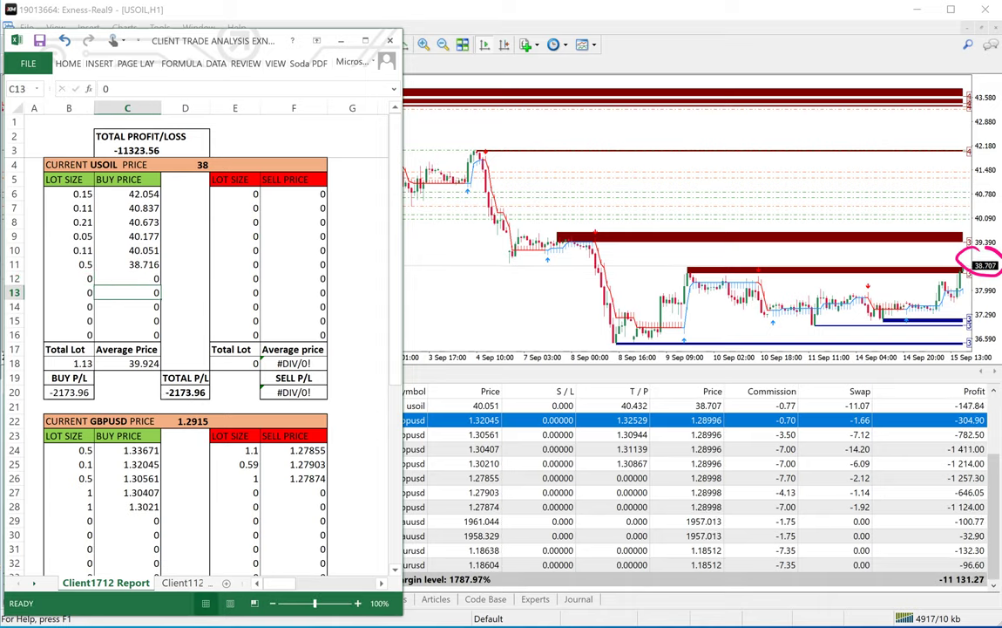
# Step: Narrow the workbook window to end just past column F and enlarge MetaTrader's trade list to show the USOIL positions
pyautogui.moveTo(607, 379); pyautogui.dragTo(607, 358)
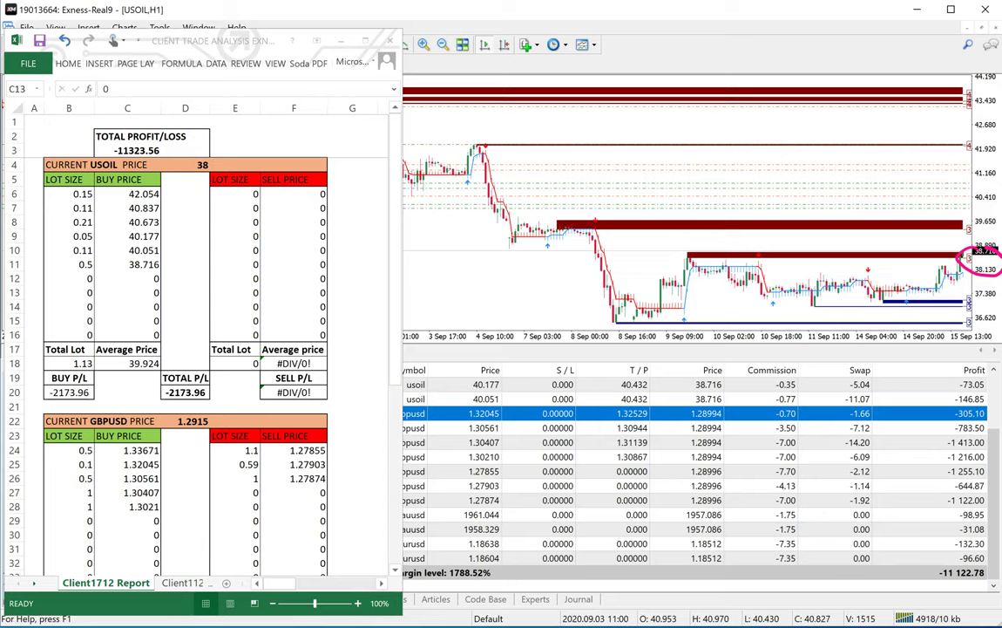
pyautogui.moveTo(402, 338); pyautogui.dragTo(349, 337)
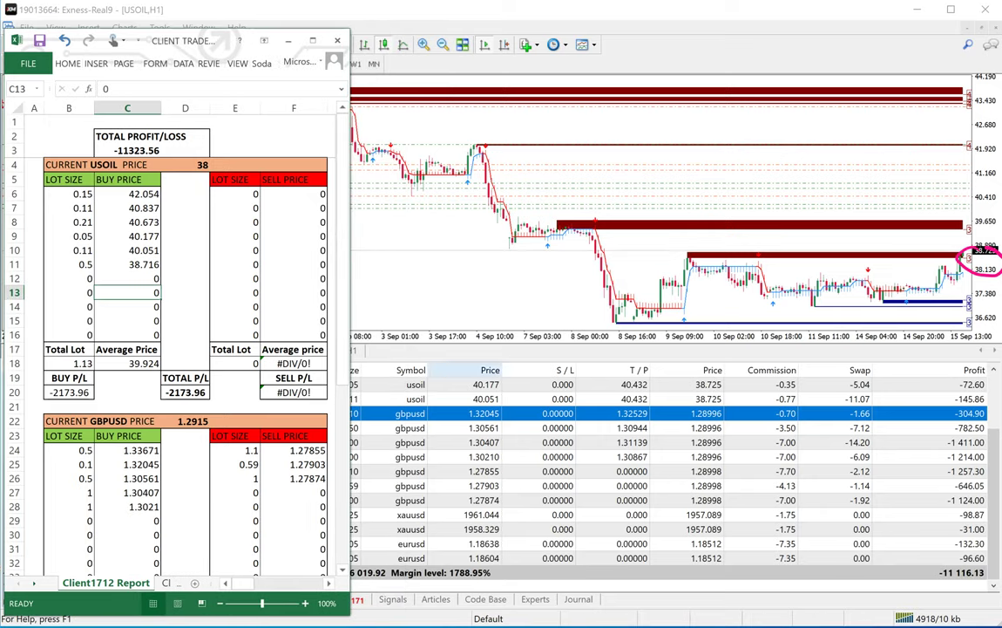
pyautogui.scroll(-4, 218, 349)
pyautogui.scroll(4, 218, 349)
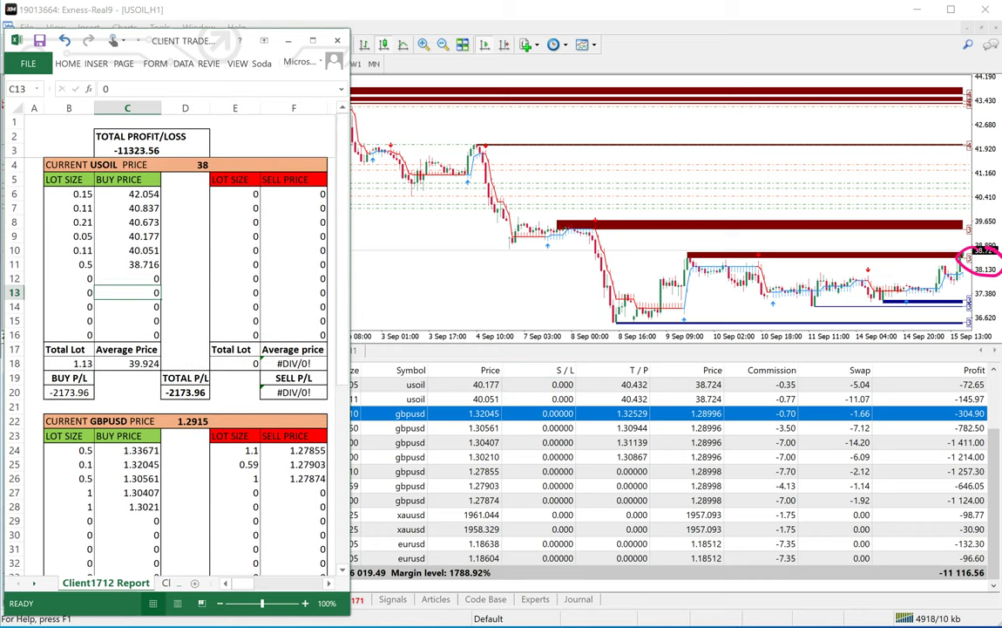
pyautogui.moveTo(541, 360); pyautogui.dragTo(540, 307)
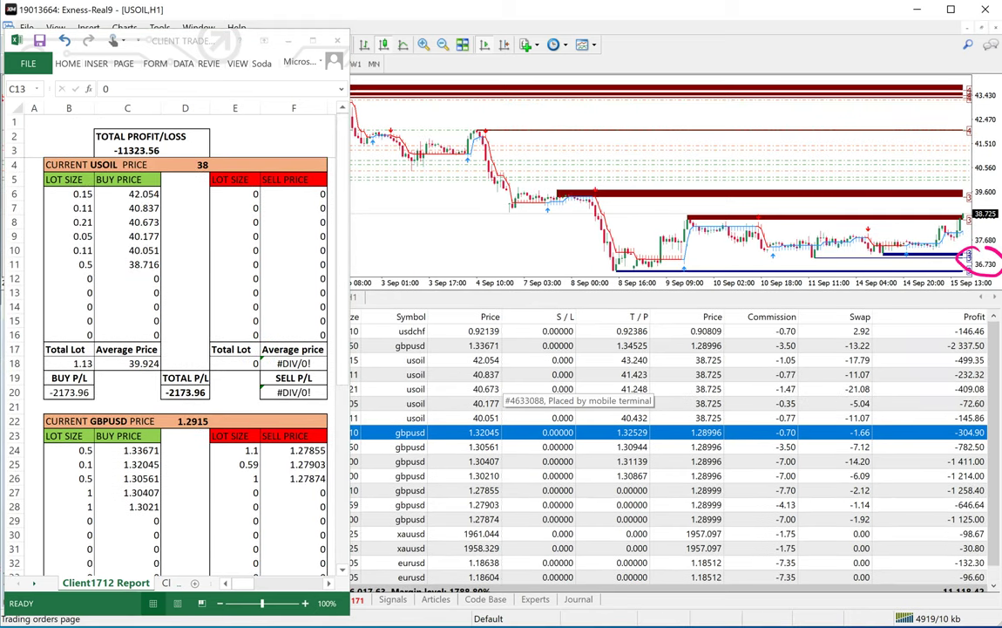
# Step: Circle the sheet's current USOIL price, the usoil rows in the trade list and the buy lot sizes in B6 to B11
pyautogui.moveTo(202, 150); pyautogui.dragTo(193, 146)
pyautogui.moveTo(424, 356)
pyautogui.mouseDown()
pyautogui.moveTo(398, 357)
pyautogui.moveTo(444, 394)
pyautogui.moveTo(418, 349)
pyautogui.mouseUp()
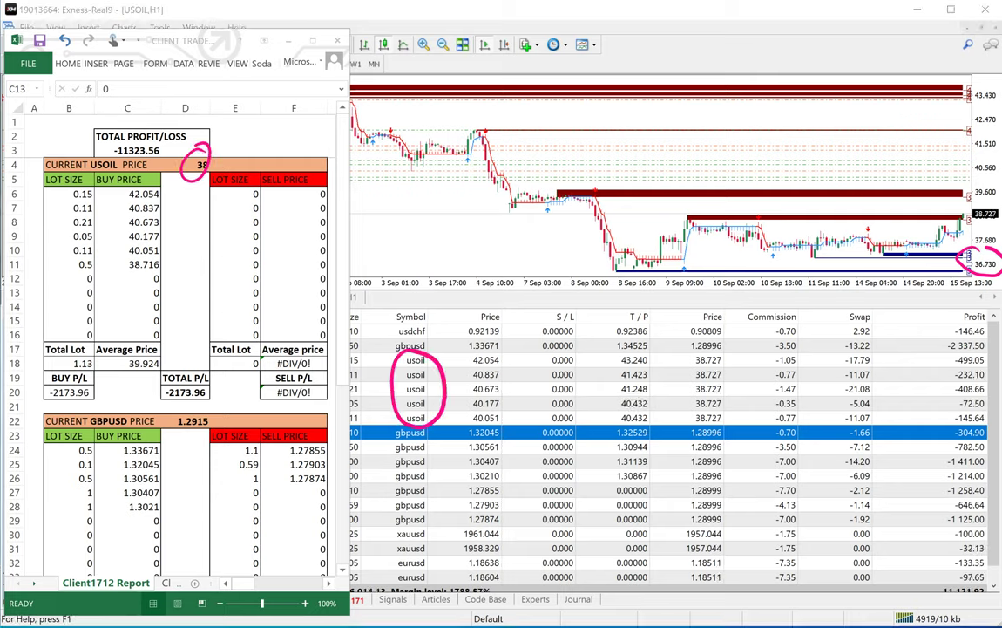
pyautogui.moveTo(83, 187)
pyautogui.mouseDown()
pyautogui.moveTo(54, 253)
pyautogui.moveTo(97, 185)
pyautogui.mouseUp()
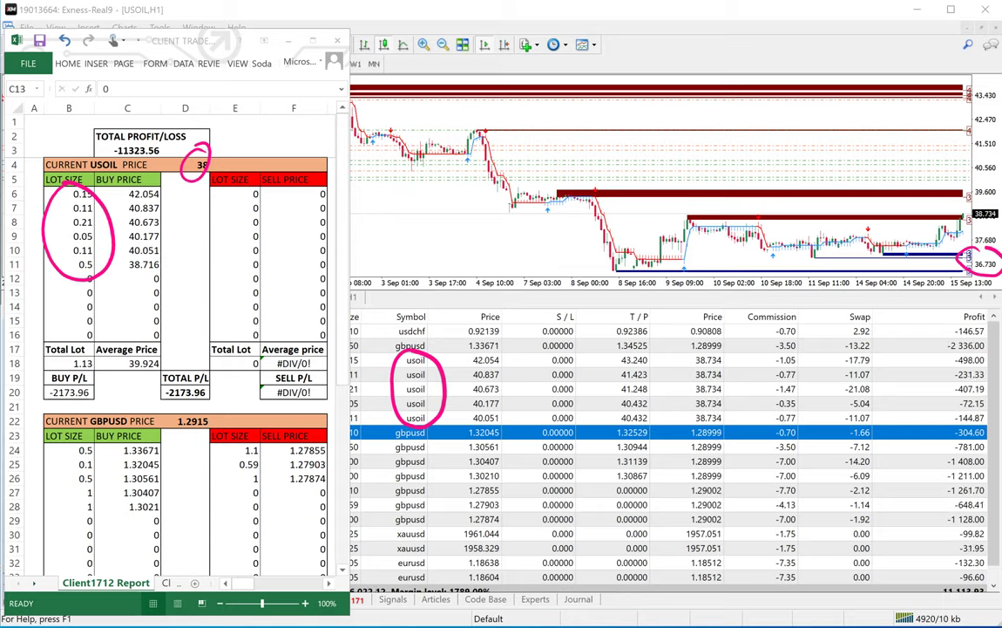
# Step: Circle the total P/L of the workbook's USOIL table, mark the GBPUSD sell lot sizes and clear all the pen marks
pyautogui.moveTo(182, 363)
pyautogui.mouseDown()
pyautogui.moveTo(146, 395)
pyautogui.moveTo(171, 360)
pyautogui.mouseUp()
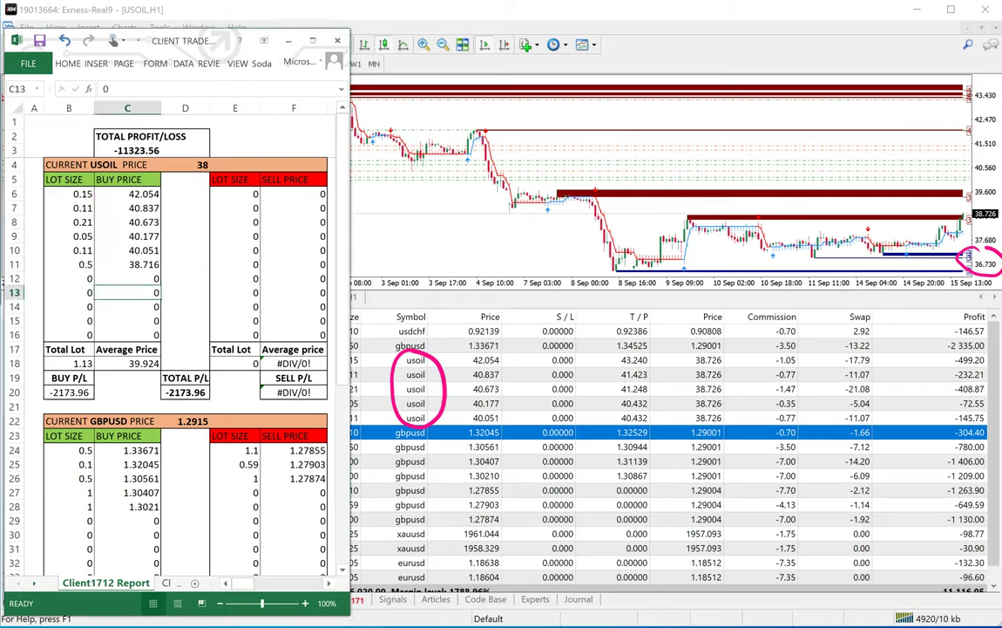
pyautogui.scroll(-3, 174, 349)
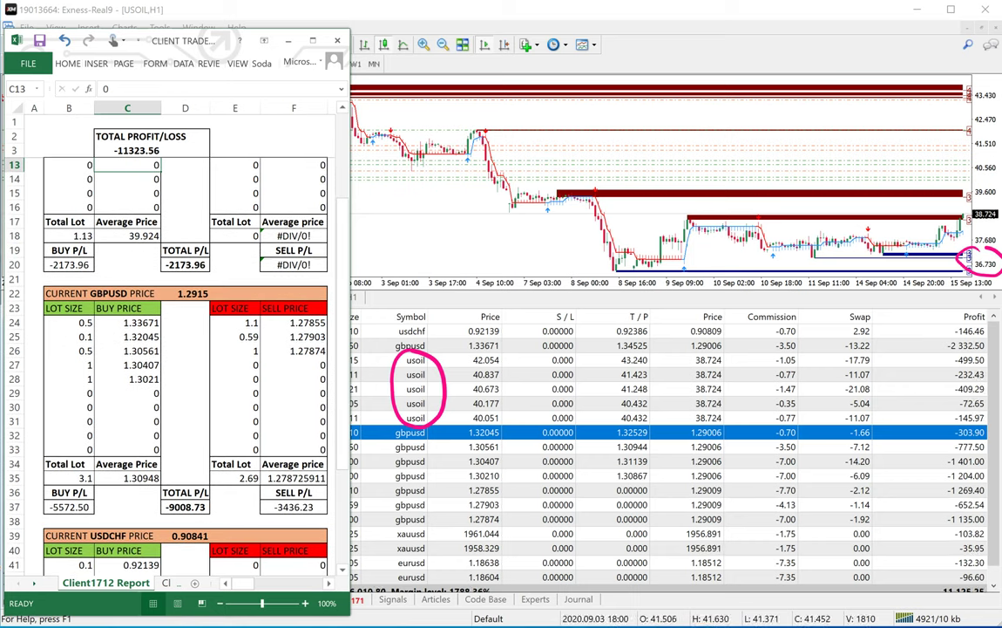
pyautogui.click(433, 201)
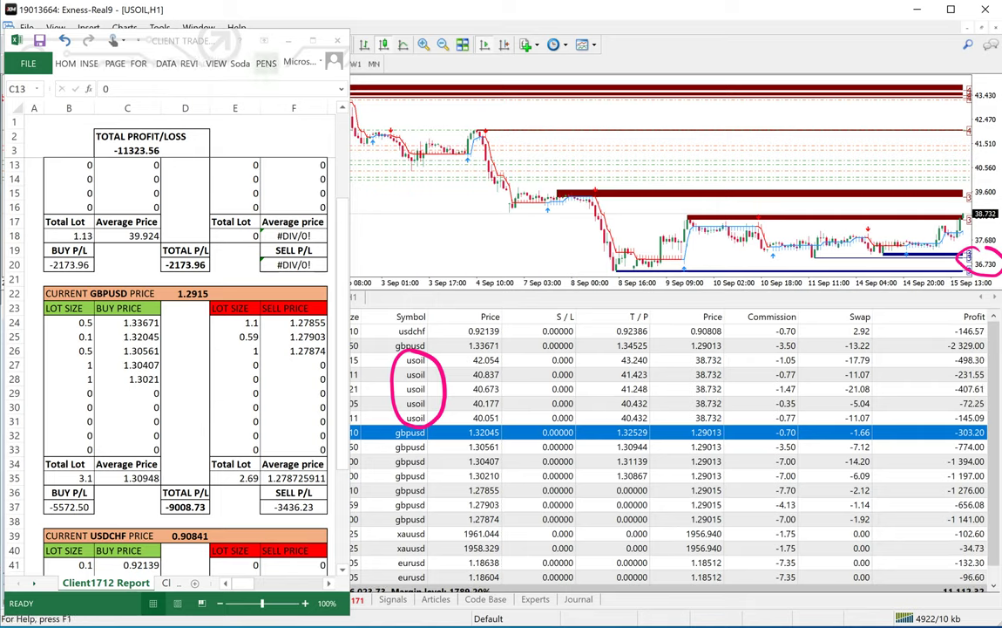
pyautogui.click(181, 369)
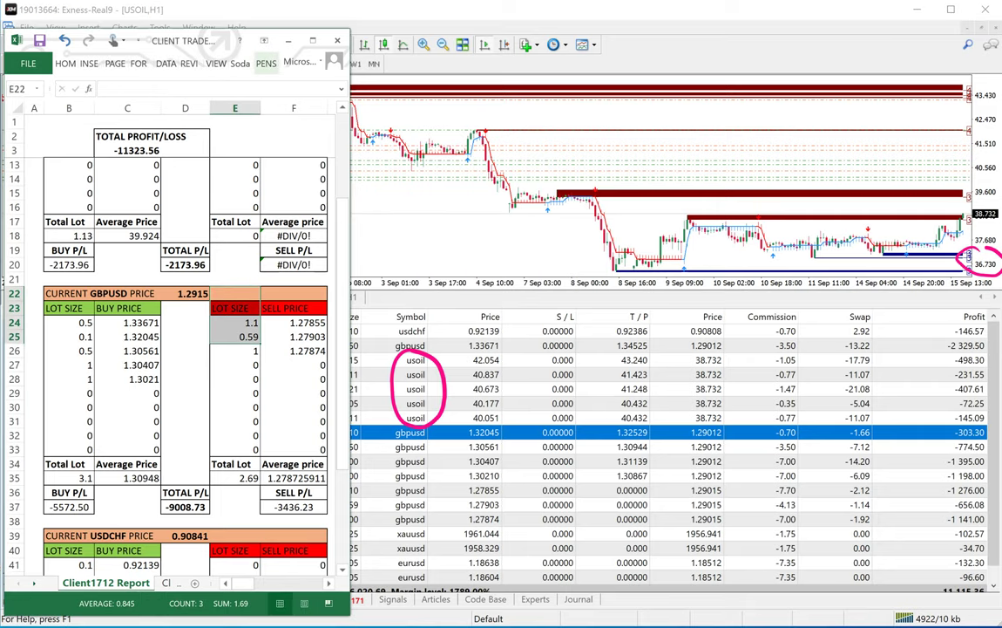
pyautogui.click(509, 251)
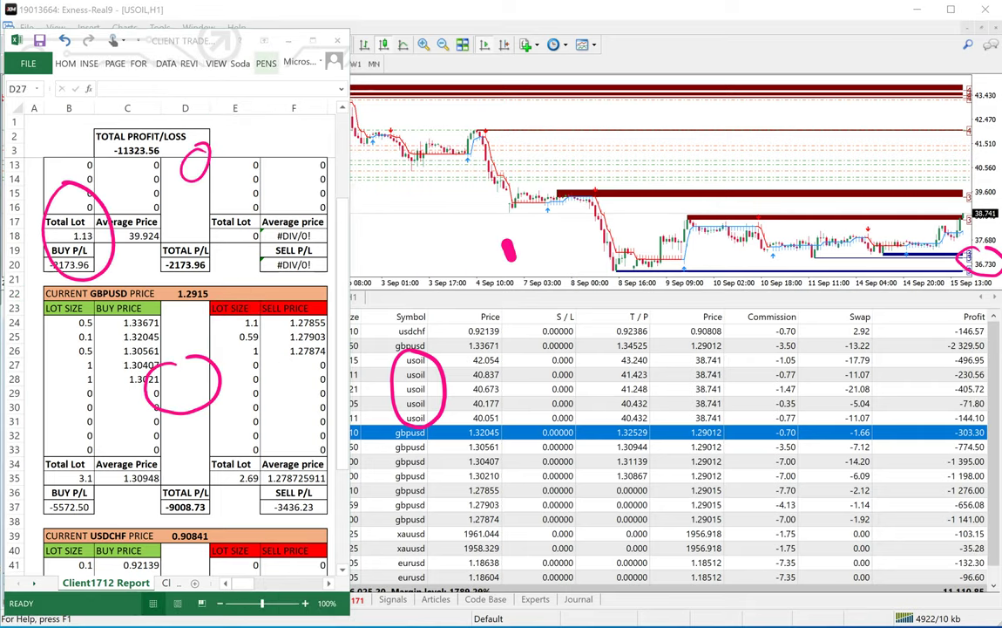
pyautogui.moveTo(217, 296)
pyautogui.mouseDown()
pyautogui.moveTo(264, 355)
pyautogui.moveTo(224, 283)
pyautogui.mouseUp()
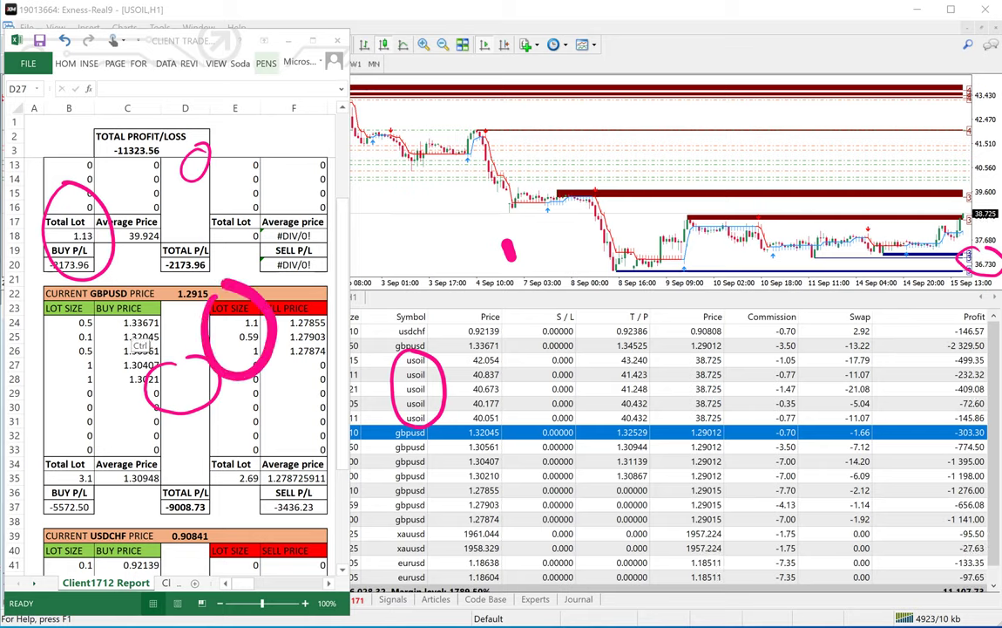
pyautogui.press('Escape')
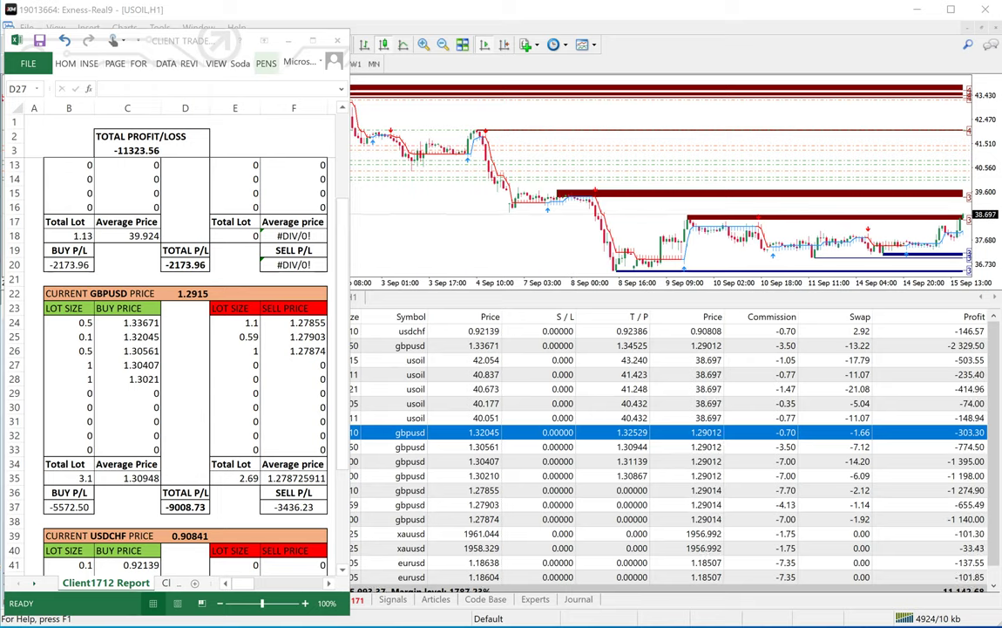
# Step: Circle the sell lot sizes, the buy lot sizes and the total P/L in the workbook's GBPUSD table
pyautogui.moveTo(202, 293); pyautogui.dragTo(208, 331)
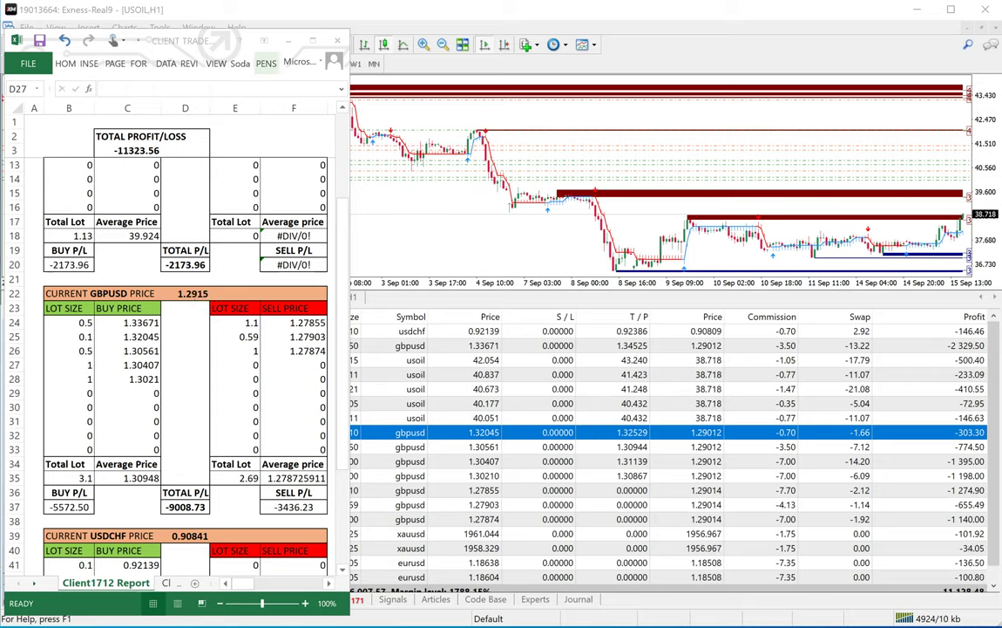
pyautogui.moveTo(210, 294)
pyautogui.mouseDown()
pyautogui.moveTo(219, 339)
pyautogui.moveTo(219, 282)
pyautogui.moveTo(206, 296)
pyautogui.mouseUp()
pyautogui.moveTo(52, 294); pyautogui.dragTo(76, 281)
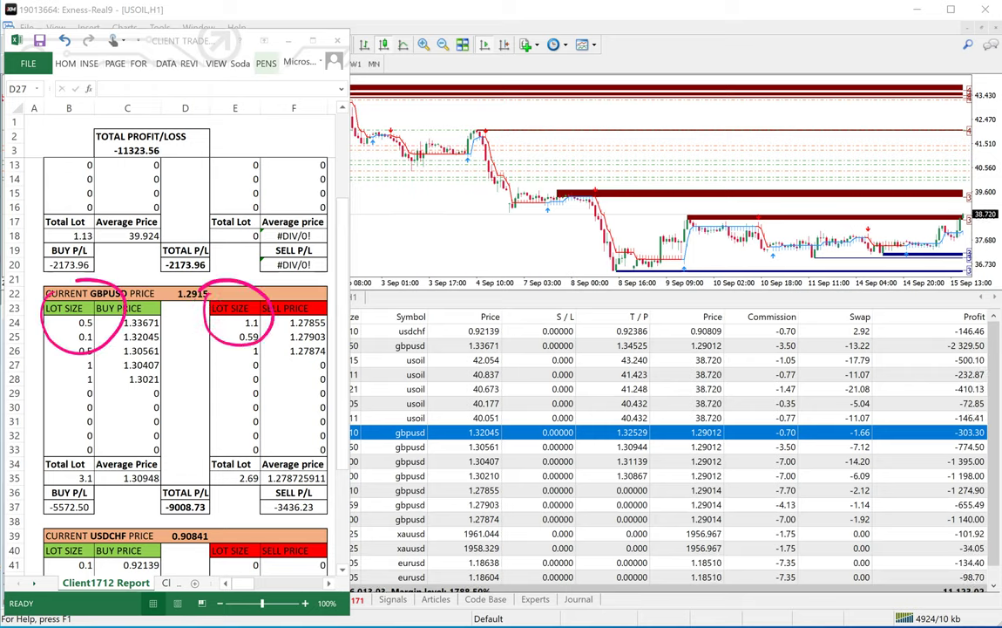
pyautogui.moveTo(196, 455)
pyautogui.mouseDown()
pyautogui.moveTo(208, 519)
pyautogui.moveTo(213, 462)
pyautogui.mouseUp()
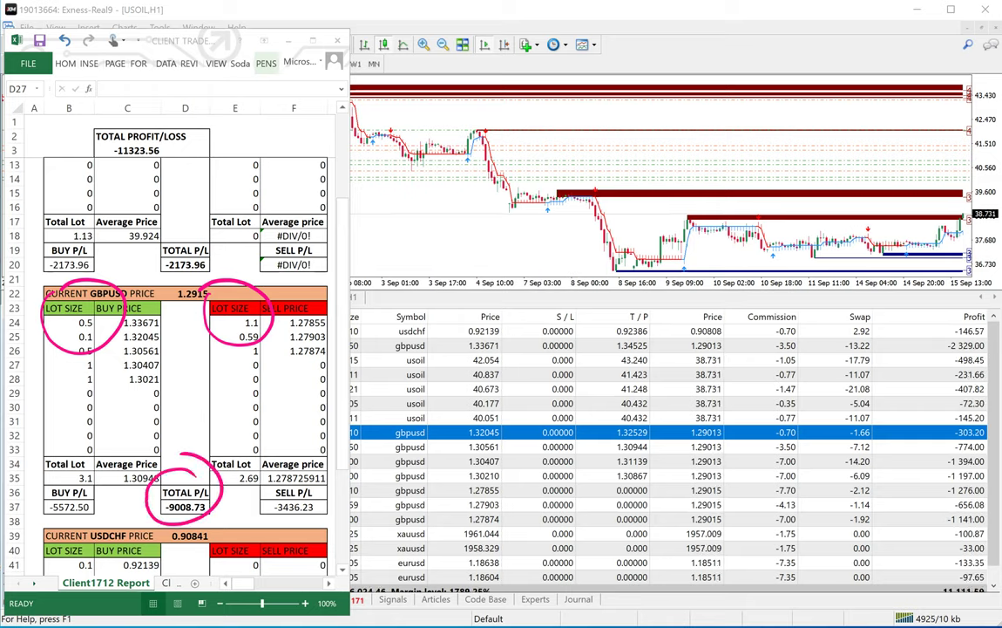
# Step: Shrink MetaTrader's trade list to enlarge the USOIL chart and arrange the workbook and MetaTrader side by side
pyautogui.scroll(-4, 175, 348)
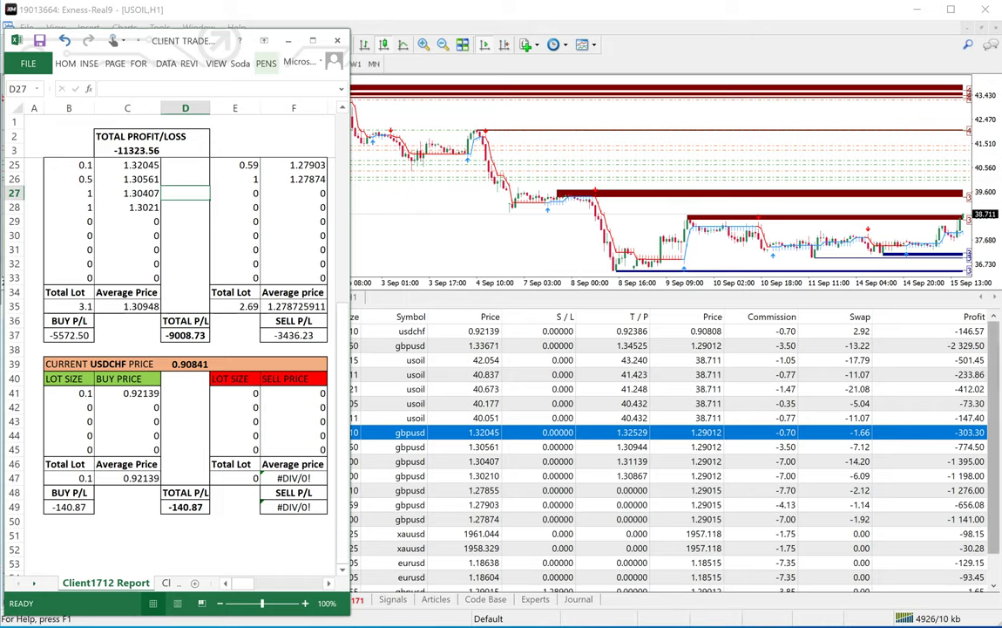
pyautogui.moveTo(994, 441); pyautogui.dragTo(994, 469)
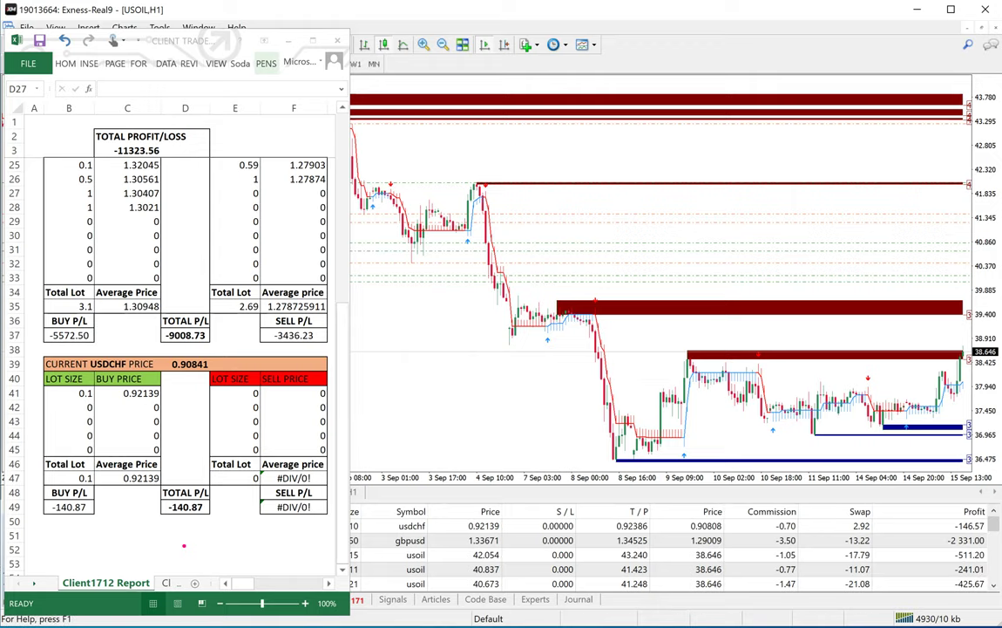
pyautogui.click(951, 10)
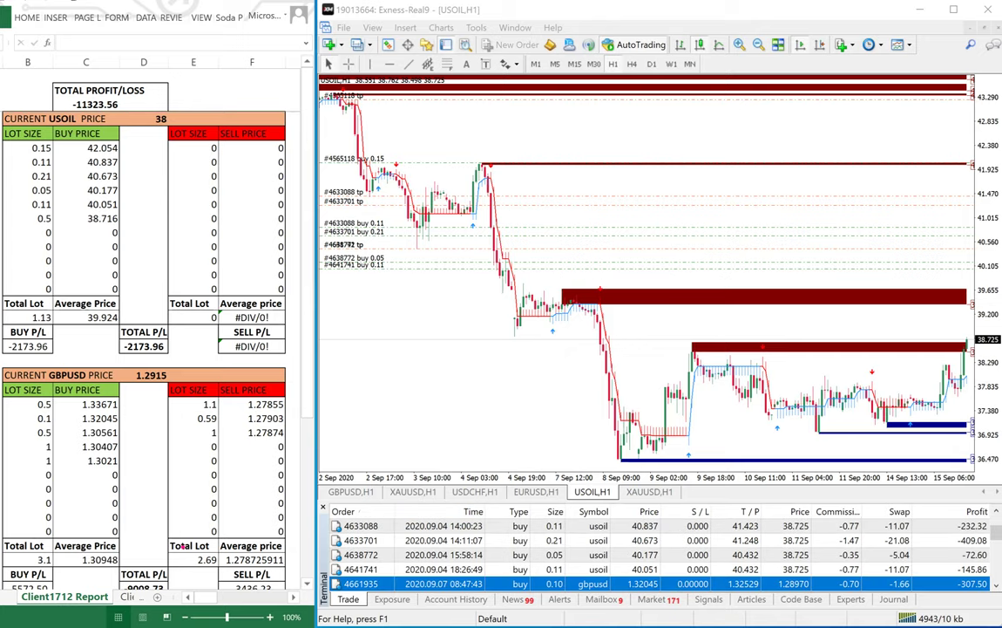
# Step: Circle the 2020.09.04 usoil trade dates, the 4 Sep label on the chart's time axis and the sell arrow near 39.655
pyautogui.moveTo(446, 529)
pyautogui.mouseDown()
pyautogui.moveTo(394, 537)
pyautogui.moveTo(437, 571)
pyautogui.moveTo(441, 527)
pyautogui.mouseUp()
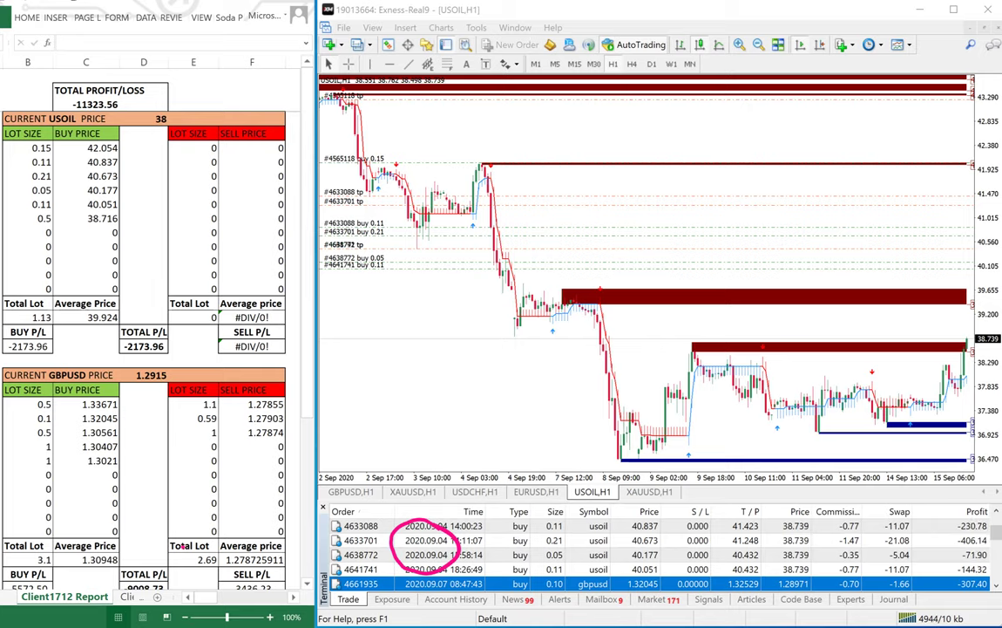
pyautogui.moveTo(504, 465)
pyautogui.mouseDown()
pyautogui.moveTo(541, 486)
pyautogui.moveTo(496, 457)
pyautogui.mouseUp()
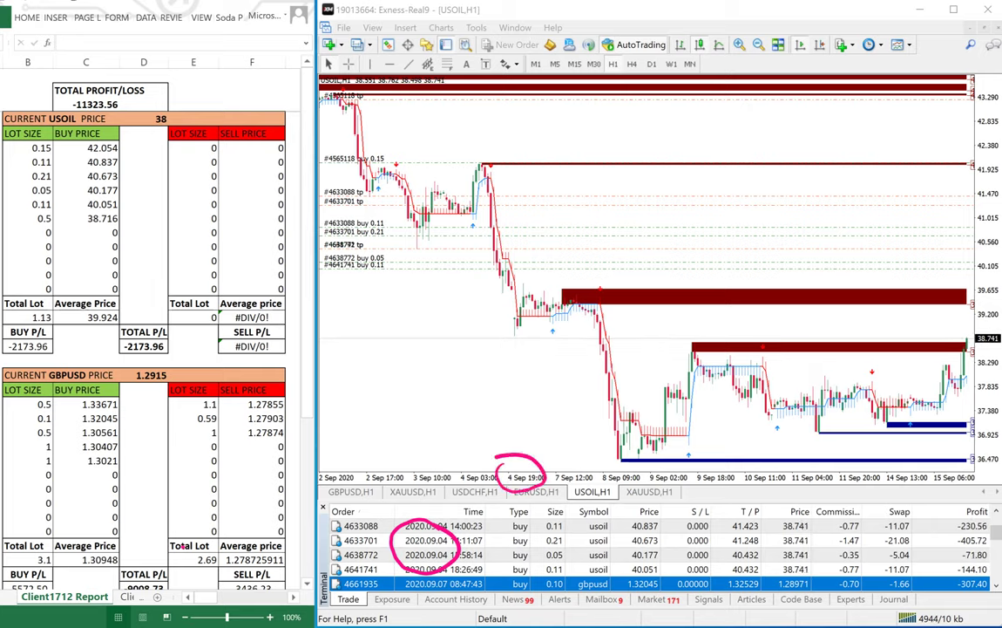
pyautogui.moveTo(599, 311); pyautogui.dragTo(602, 275)
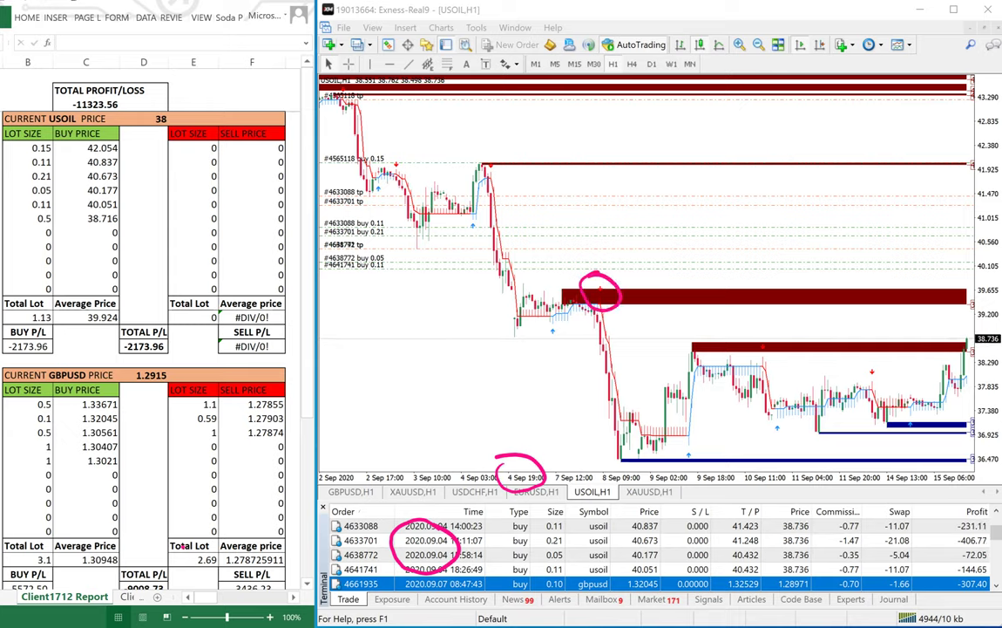
# Step: Draw a downward arrow along the H1 price fall to the low near 36.470 and write 43 beside it
pyautogui.moveTo(320, 100)
pyautogui.mouseDown()
pyautogui.moveTo(324, 138)
pyautogui.moveTo(385, 209)
pyautogui.moveTo(517, 321)
pyautogui.moveTo(630, 450)
pyautogui.mouseUp()
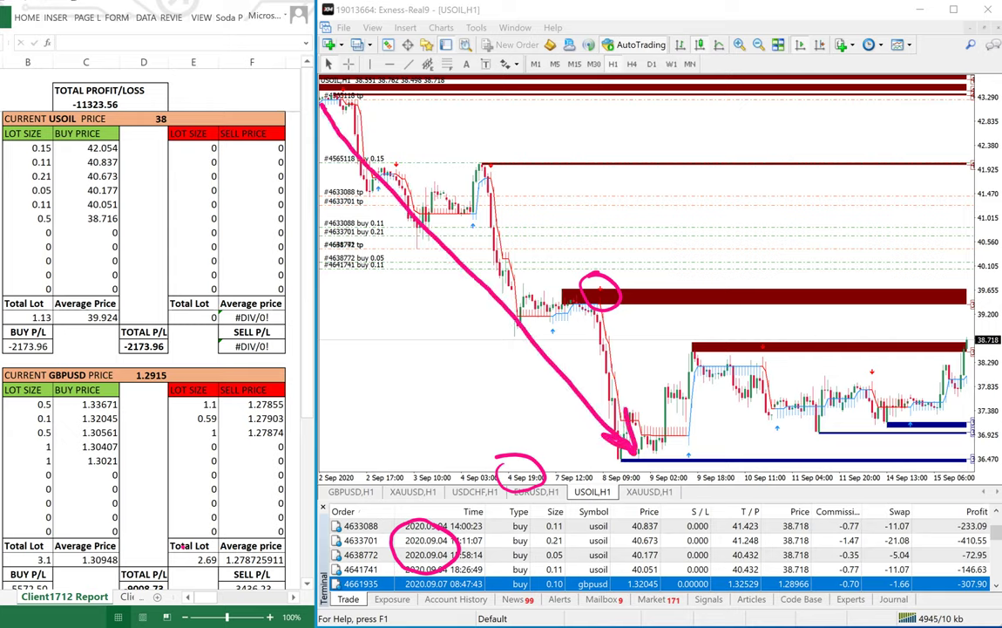
pyautogui.moveTo(373, 338)
pyautogui.mouseDown()
pyautogui.moveTo(399, 367)
pyautogui.moveTo(392, 344)
pyautogui.moveTo(396, 383)
pyautogui.mouseUp()
pyautogui.moveTo(403, 334)
pyautogui.mouseDown()
pyautogui.moveTo(418, 348)
pyautogui.moveTo(399, 372)
pyautogui.mouseUp()
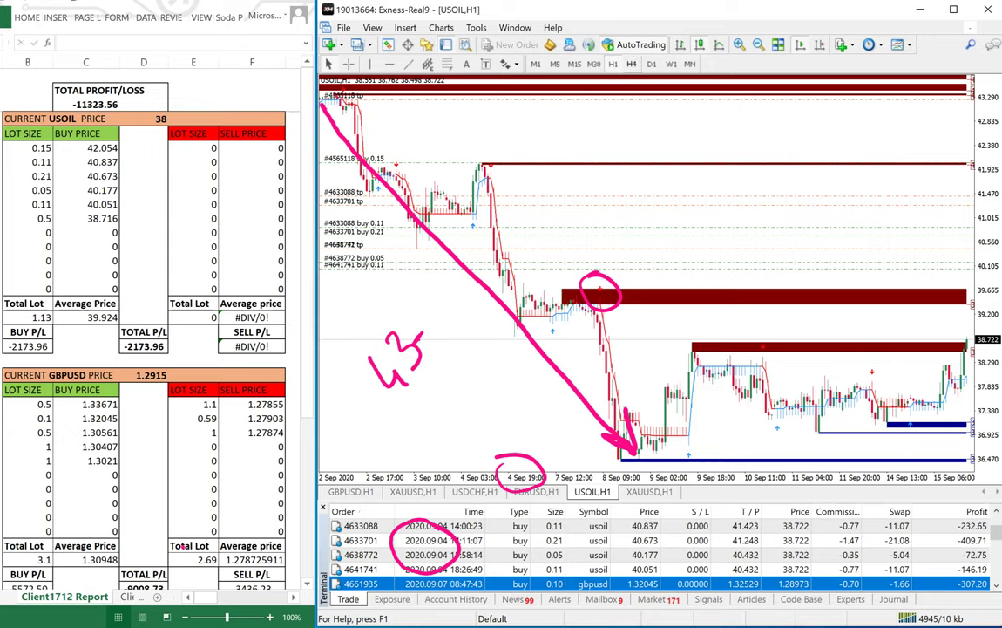
# Step: Switch the USOIL chart to H4, clear the drawings and draw arrows for the fall from 43 to 36 and the rise to 38
pyautogui.click(632, 64)
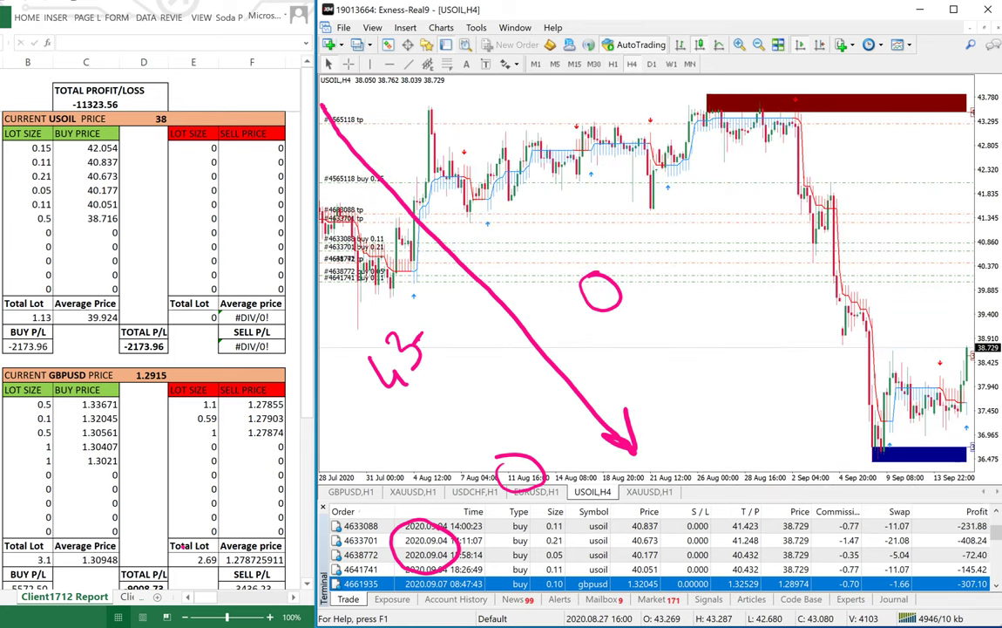
pyautogui.press('Escape')
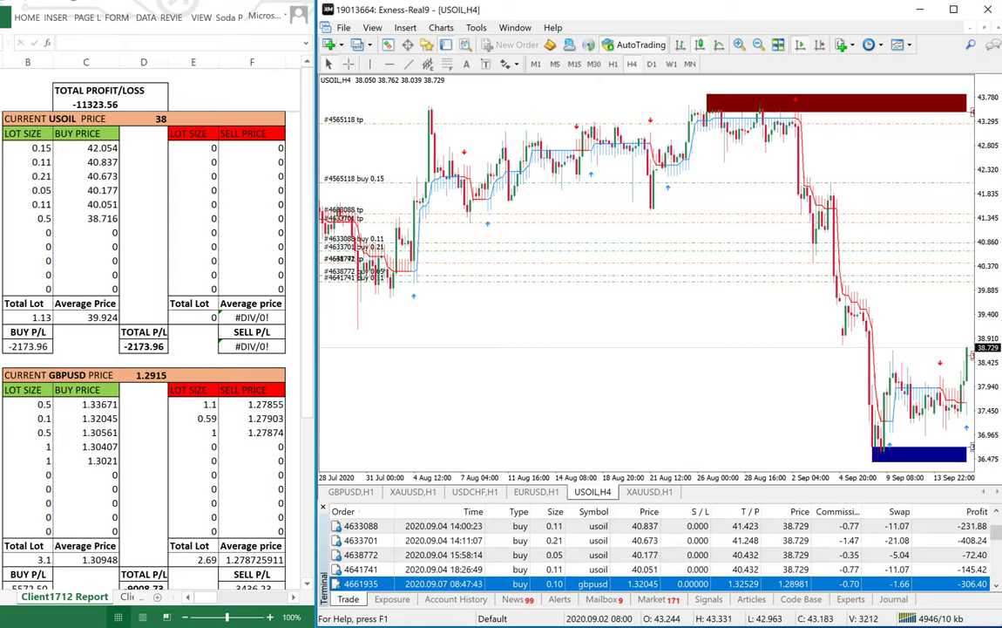
pyautogui.moveTo(781, 112)
pyautogui.mouseDown()
pyautogui.moveTo(811, 334)
pyautogui.moveTo(856, 453)
pyautogui.moveTo(862, 435)
pyautogui.mouseUp()
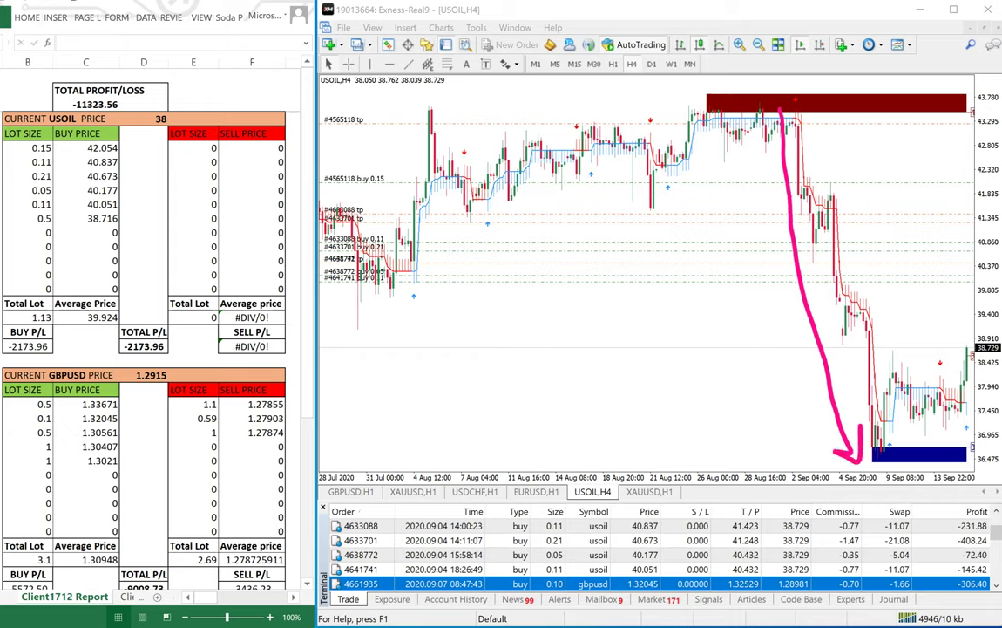
pyautogui.moveTo(700, 185)
pyautogui.mouseDown()
pyautogui.moveTo(706, 215)
pyautogui.moveTo(737, 204)
pyautogui.mouseUp()
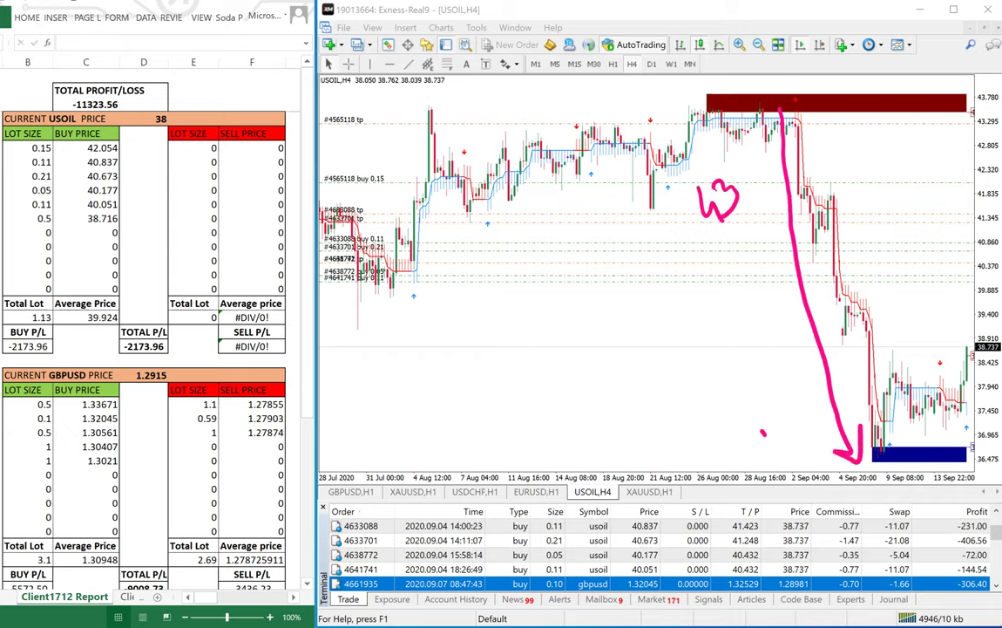
pyautogui.moveTo(763, 433)
pyautogui.mouseDown()
pyautogui.moveTo(783, 448)
pyautogui.moveTo(770, 428)
pyautogui.moveTo(779, 466)
pyautogui.mouseUp()
pyautogui.moveTo(789, 405); pyautogui.dragTo(787, 443)
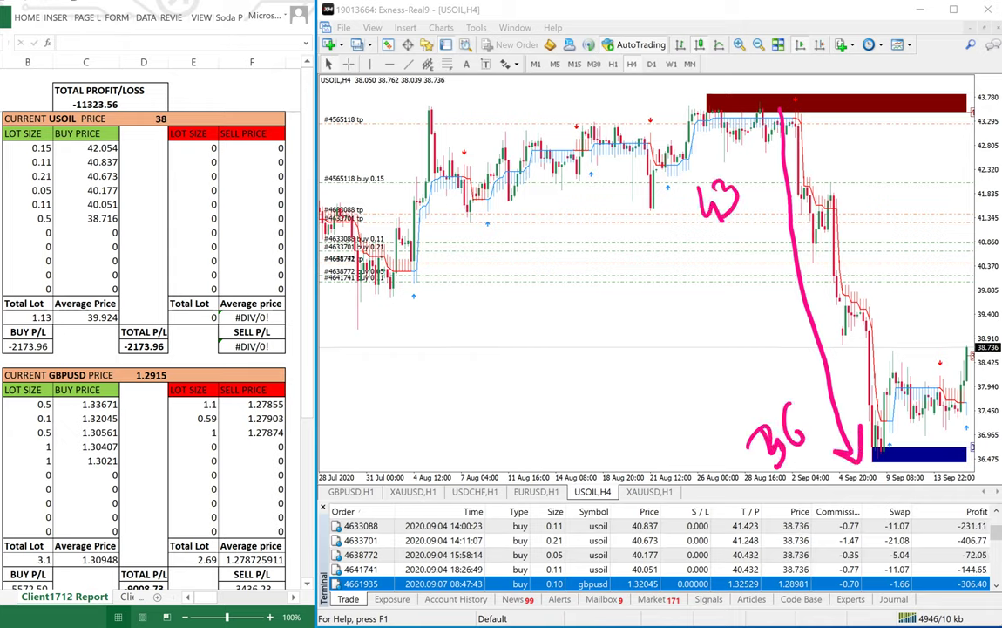
pyautogui.moveTo(888, 460); pyautogui.dragTo(931, 348)
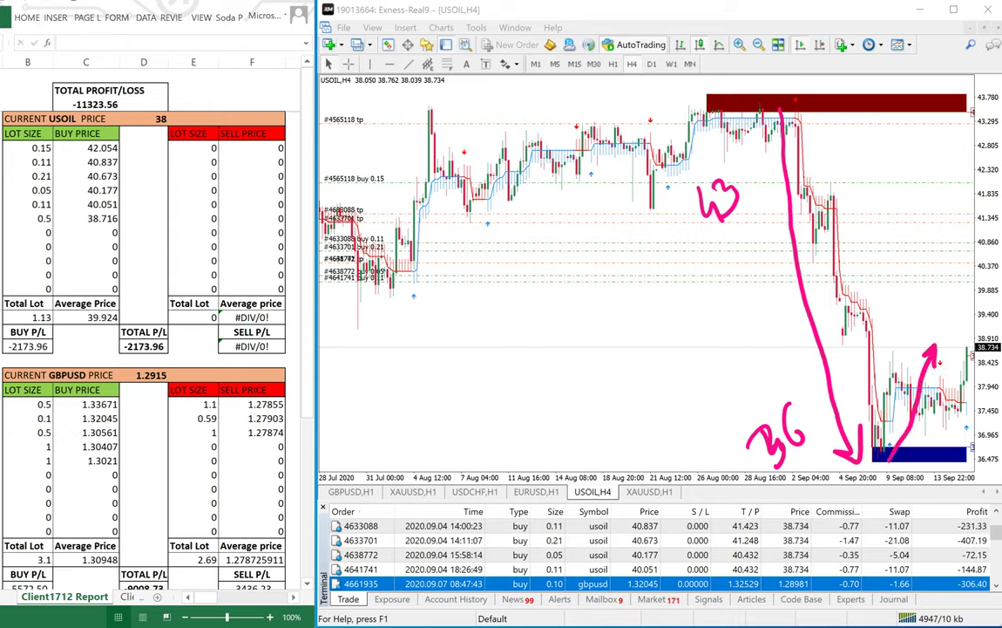
pyautogui.moveTo(930, 301); pyautogui.dragTo(928, 304)
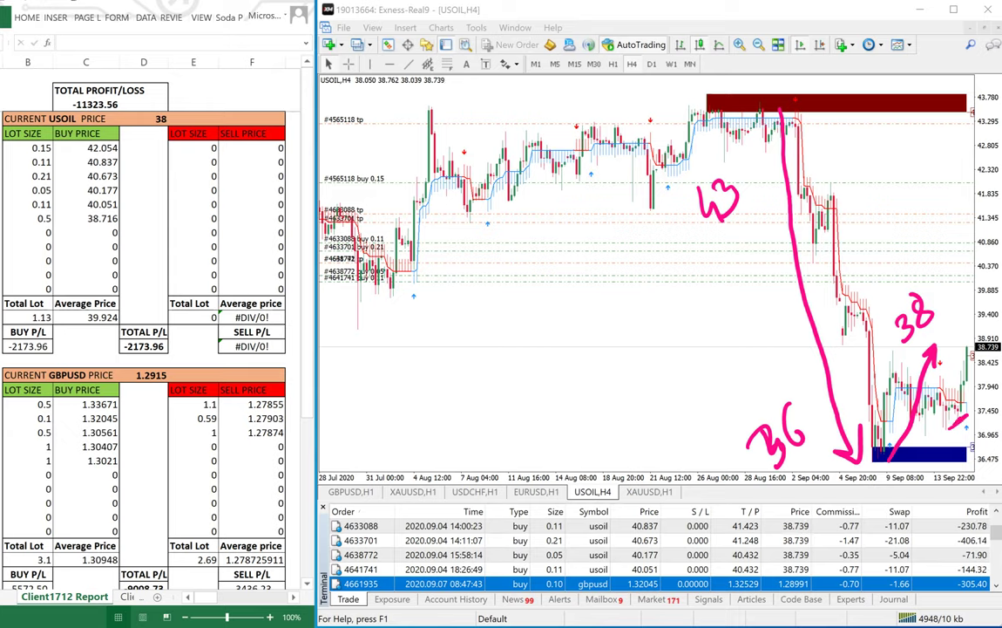
pyautogui.click(194, 148)
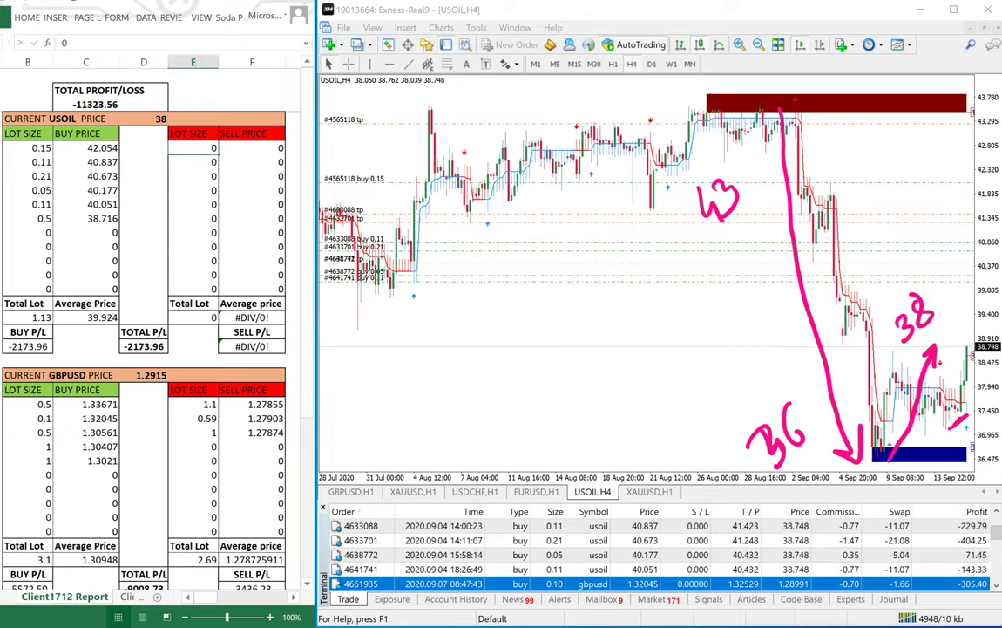
pyautogui.moveTo(96, 105)
pyautogui.mouseDown()
pyautogui.moveTo(139, 105)
pyautogui.moveTo(94, 105)
pyautogui.mouseUp()
pyautogui.click(193, 176)
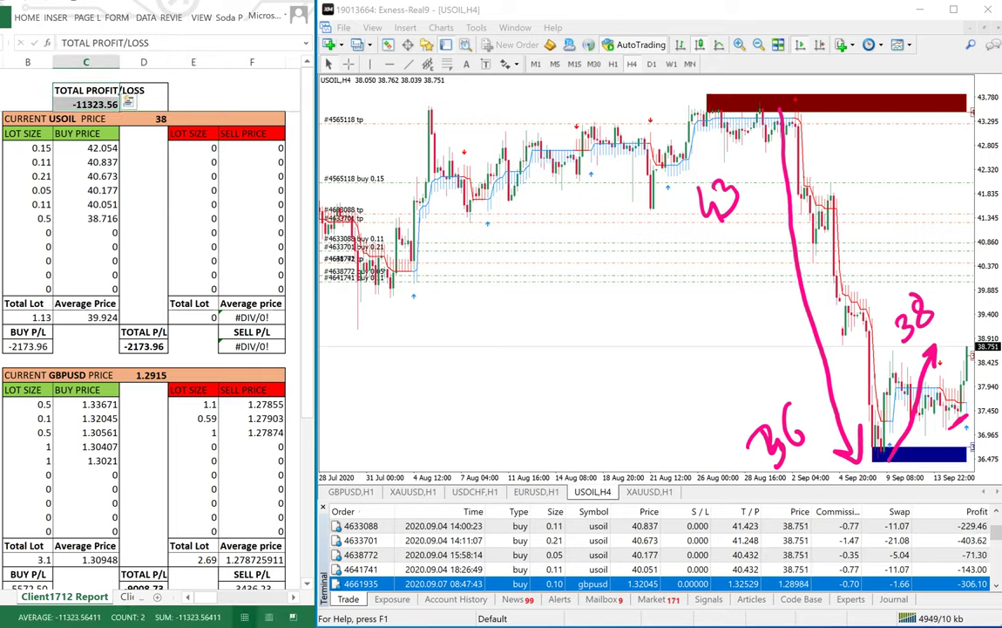
pyautogui.click(193, 176)
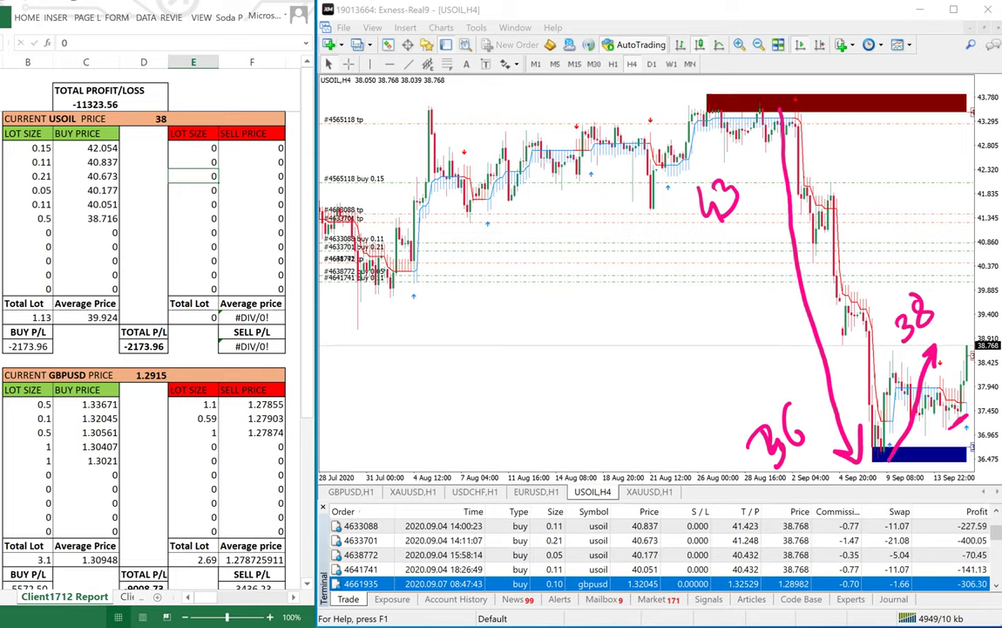
pyautogui.click(28, 233)
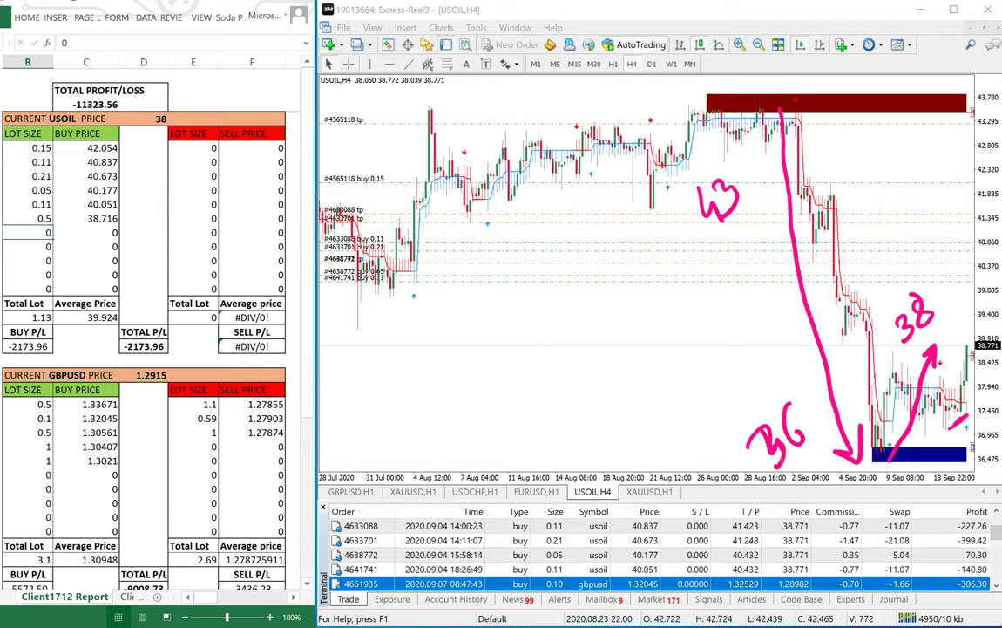
# Step: Write an underlined "Buy" above the 36 note and an underlined "Sell" before the 43 note on the H4 chart
pyautogui.moveTo(723, 389); pyautogui.dragTo(727, 402)
pyautogui.moveTo(722, 384)
pyautogui.mouseDown()
pyautogui.moveTo(747, 388)
pyautogui.moveTo(734, 401)
pyautogui.mouseUp()
pyautogui.moveTo(749, 375); pyautogui.dragTo(783, 369)
pyautogui.moveTo(730, 431); pyautogui.dragTo(778, 386)
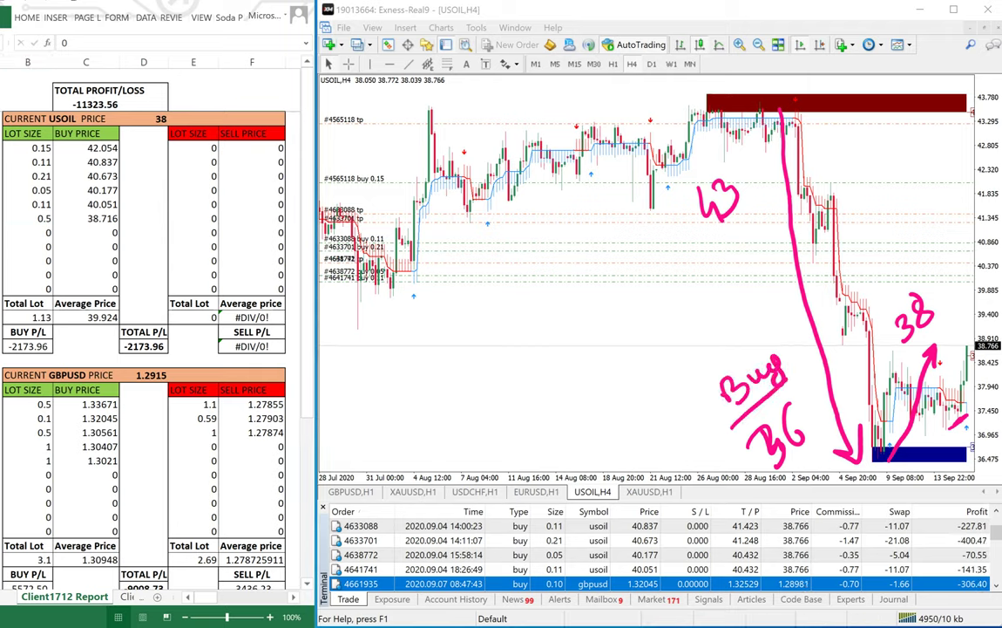
pyautogui.moveTo(656, 217); pyautogui.dragTo(644, 254)
pyautogui.moveTo(660, 233); pyautogui.dragTo(690, 215)
pyautogui.moveTo(633, 286); pyautogui.dragTo(745, 194)
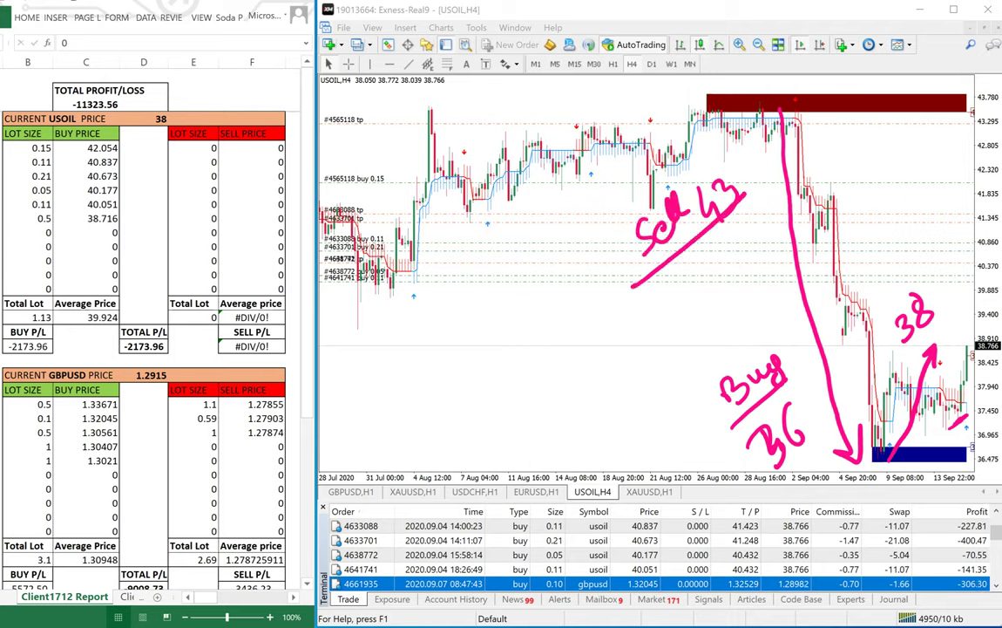
# Step: Add a buy position to the workbook's USOIL table with lot size 1 in B12 and buy price 36 in C12
pyautogui.click(27, 232)
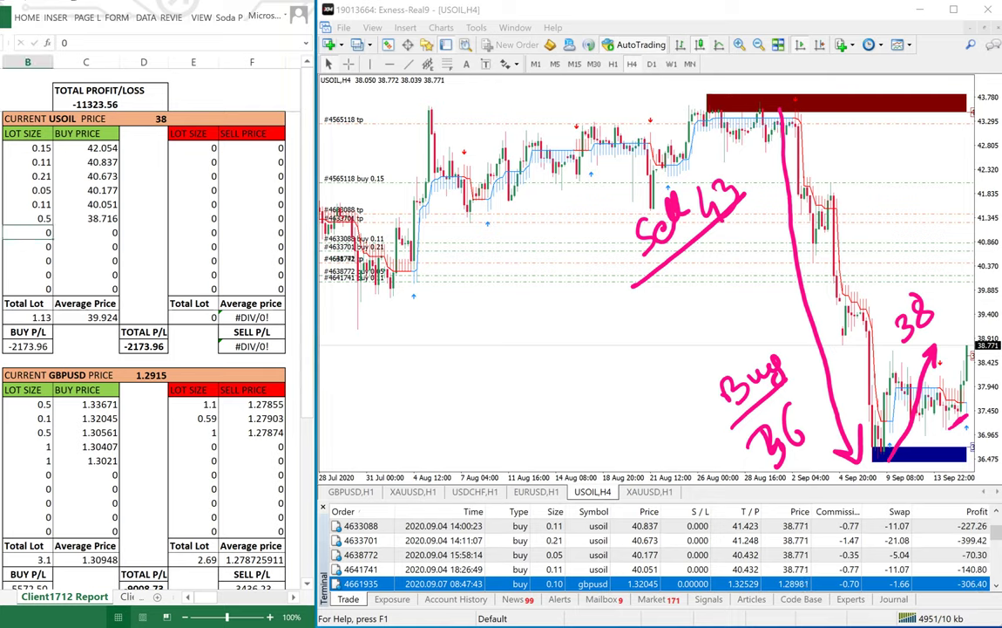
pyautogui.write('1')
pyautogui.press('Tab')
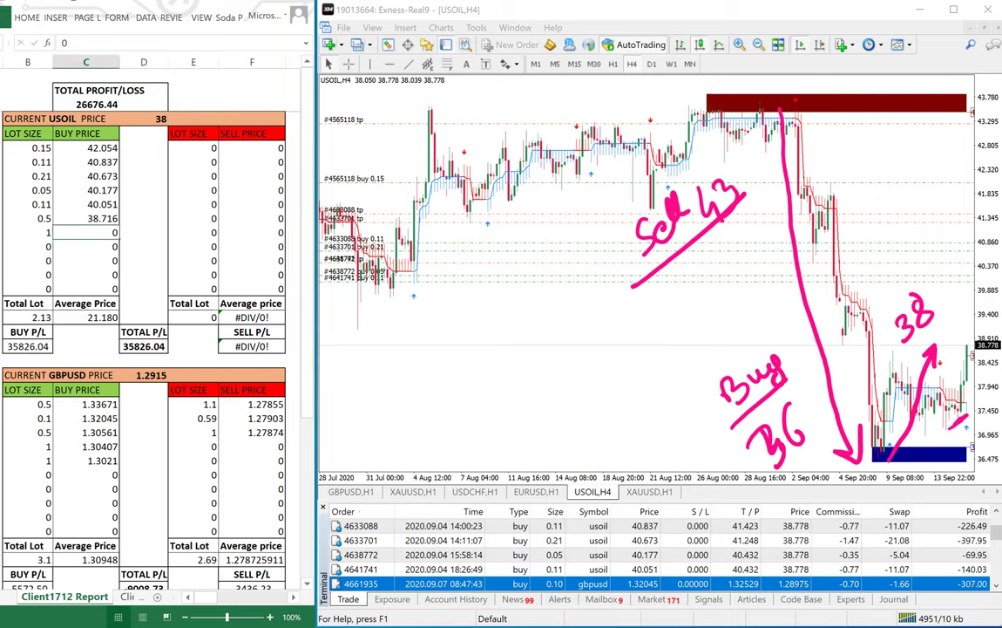
pyautogui.write('36')
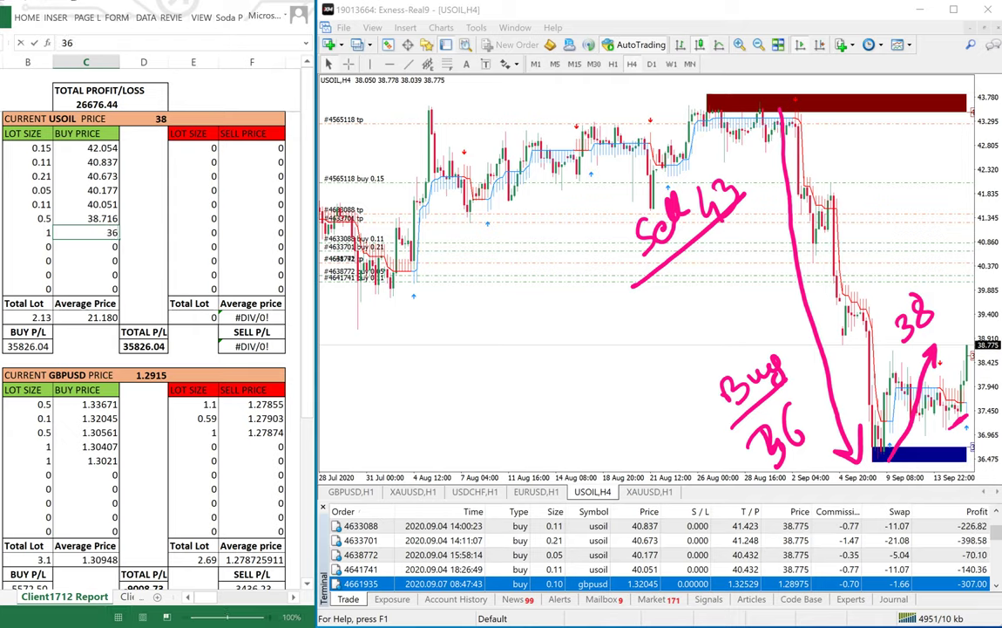
pyautogui.press('Return')
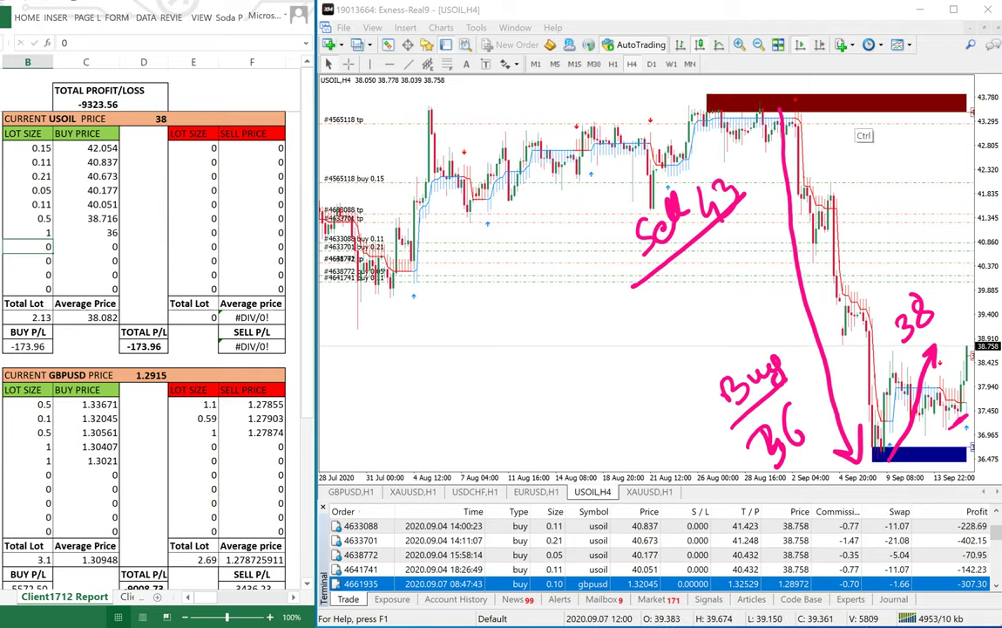
# Step: Circle the red zone on the USOIL chart and add a sell position with lot size 2 and price 43 to the workbook's USOIL table
pyautogui.moveTo(863, 84)
pyautogui.mouseDown()
pyautogui.moveTo(853, 131)
pyautogui.moveTo(846, 85)
pyautogui.mouseUp()
pyautogui.moveTo(707, 92)
pyautogui.mouseDown()
pyautogui.moveTo(946, 79)
pyautogui.moveTo(921, 115)
pyautogui.moveTo(702, 115)
pyautogui.moveTo(697, 103)
pyautogui.mouseUp()
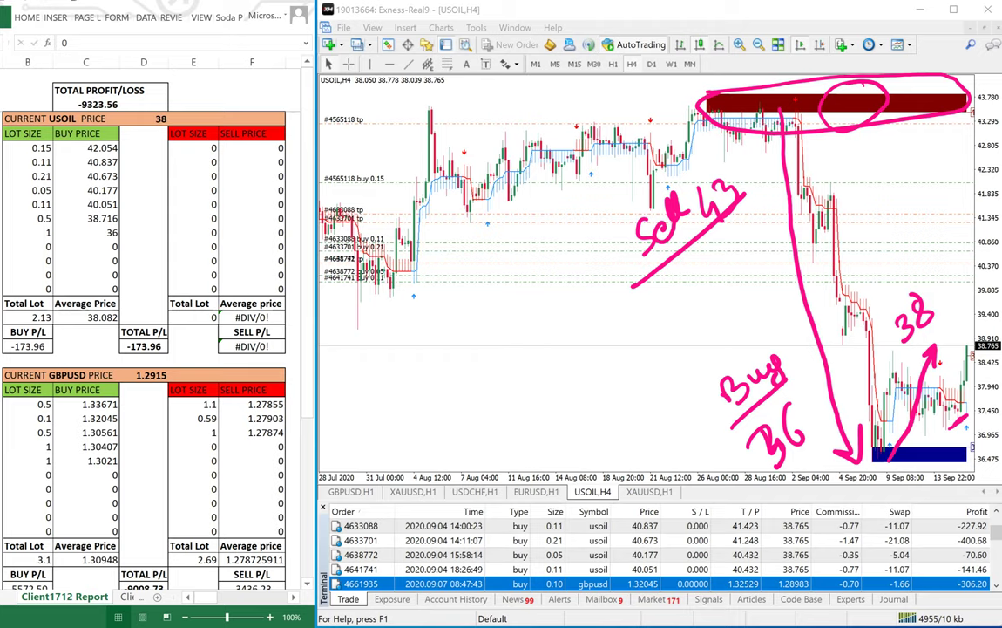
pyautogui.click(194, 148)
pyautogui.write('2')
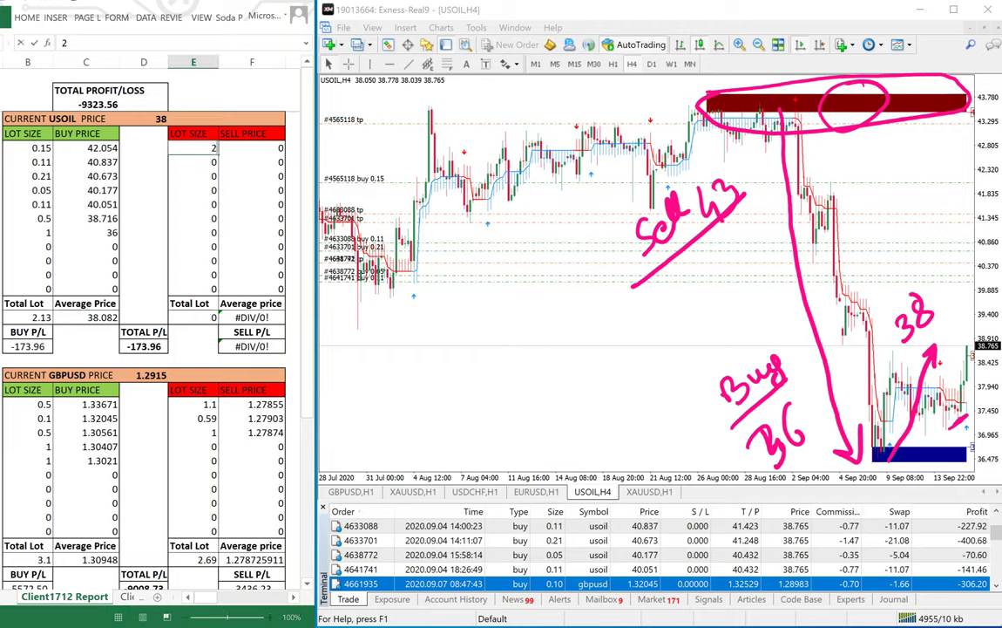
pyautogui.press('Tab')
pyautogui.write('43')
pyautogui.press('Return')
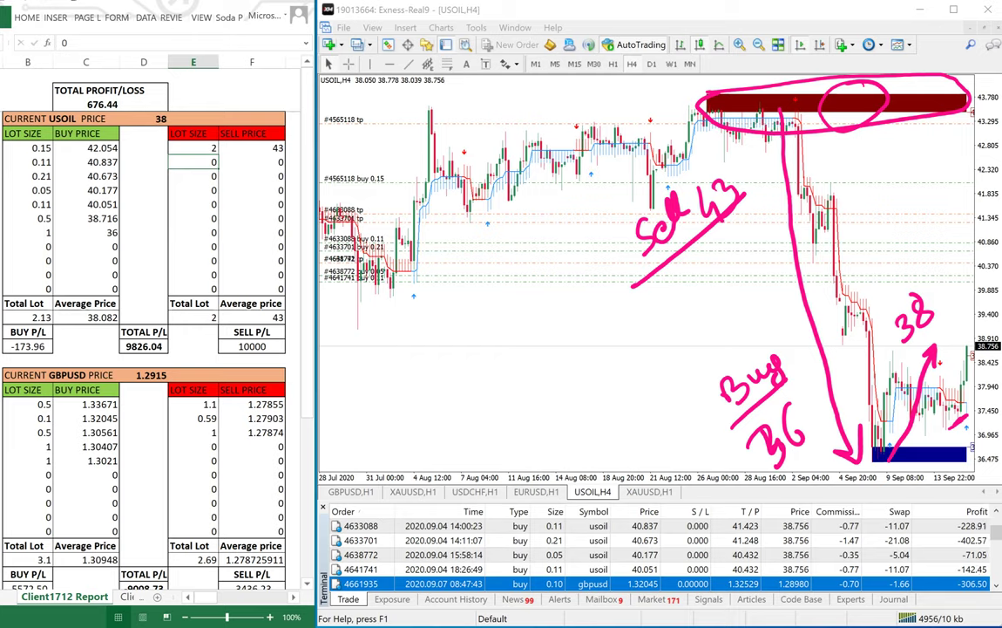
# Step: Mark the USOIL buy lots, the 36 buy entry, the sell entry and the USOIL total P/L, and clear all drawings
pyautogui.moveTo(12, 152)
pyautogui.mouseDown()
pyautogui.moveTo(25, 148)
pyautogui.moveTo(16, 172)
pyautogui.moveTo(27, 214)
pyautogui.mouseUp()
pyautogui.moveTo(220, 137)
pyautogui.mouseDown()
pyautogui.moveTo(209, 138)
pyautogui.moveTo(270, 149)
pyautogui.mouseUp()
pyautogui.moveTo(54, 231); pyautogui.dragTo(96, 231)
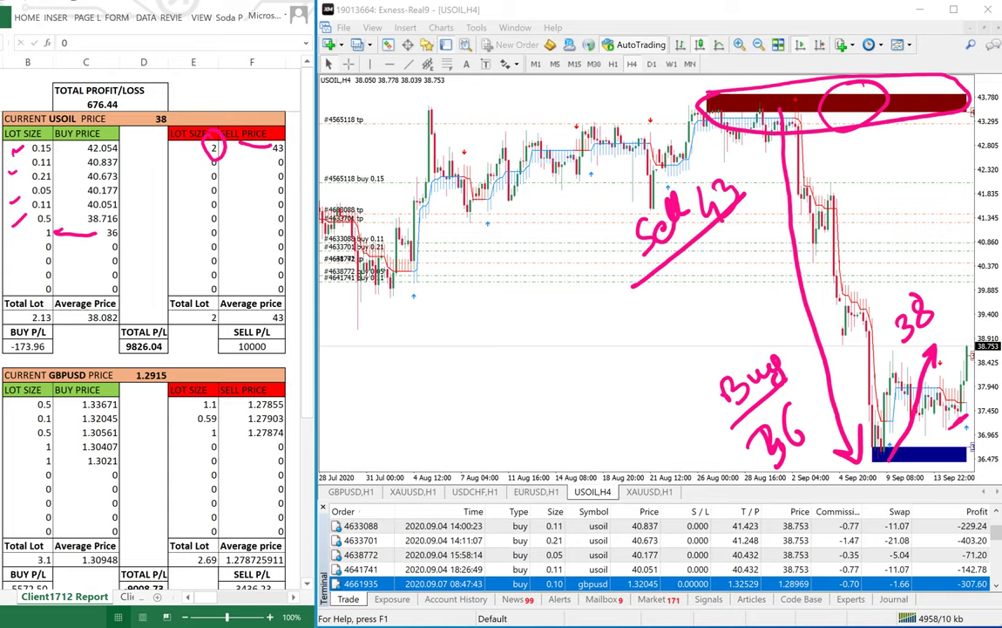
pyautogui.moveTo(131, 309)
pyautogui.mouseDown()
pyautogui.moveTo(108, 342)
pyautogui.moveTo(133, 306)
pyautogui.mouseUp()
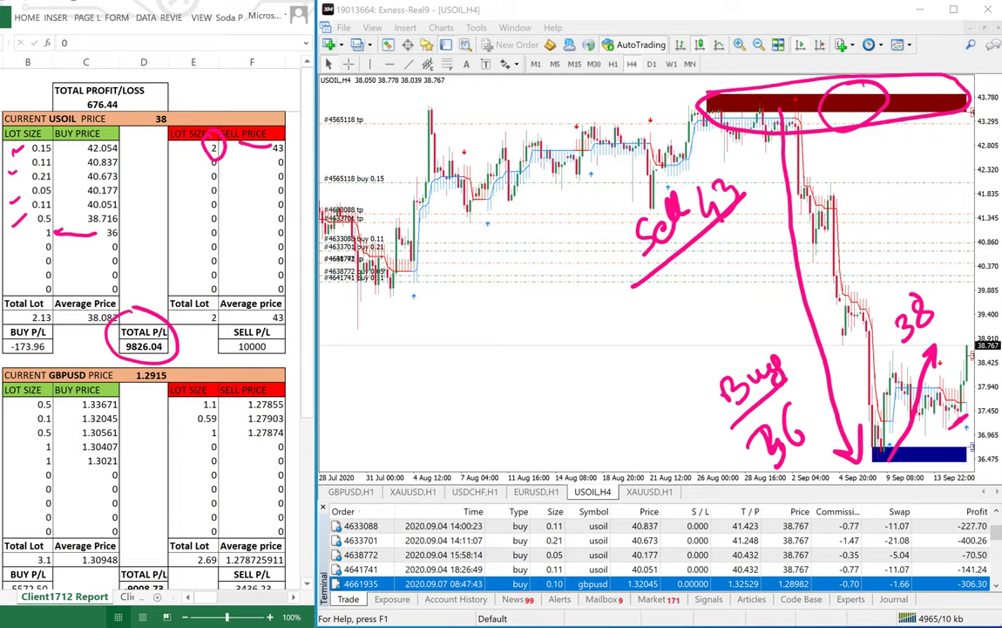
pyautogui.press('Escape')
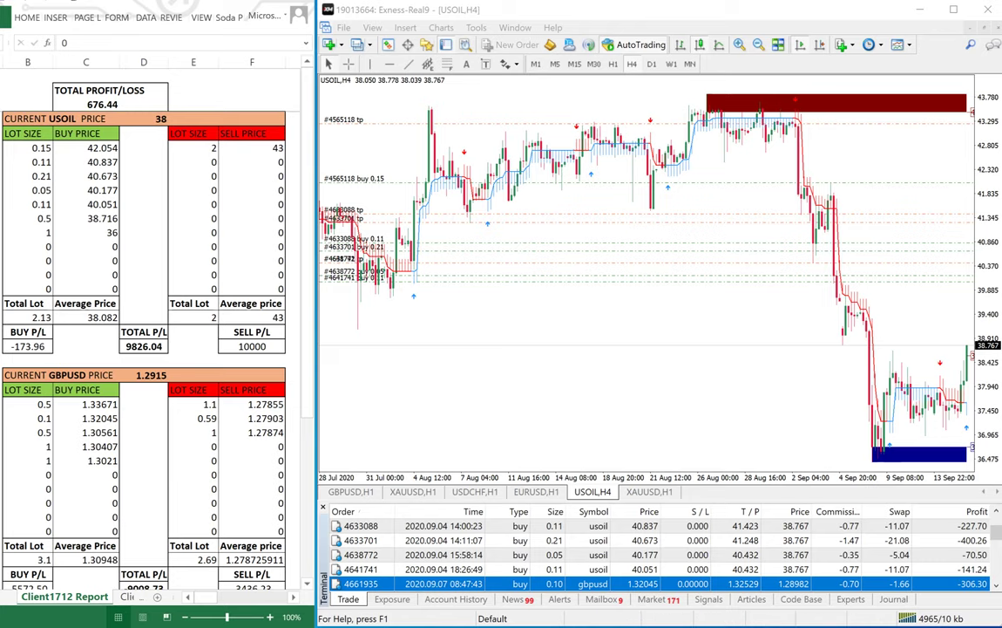
# Step: Bring up the workbook's GBPUSD table and the GBPUSD chart on H4, and review the GBPUSD orders in the trade list
pyautogui.click(194, 162)
pyautogui.scroll(-1, 194, 162)
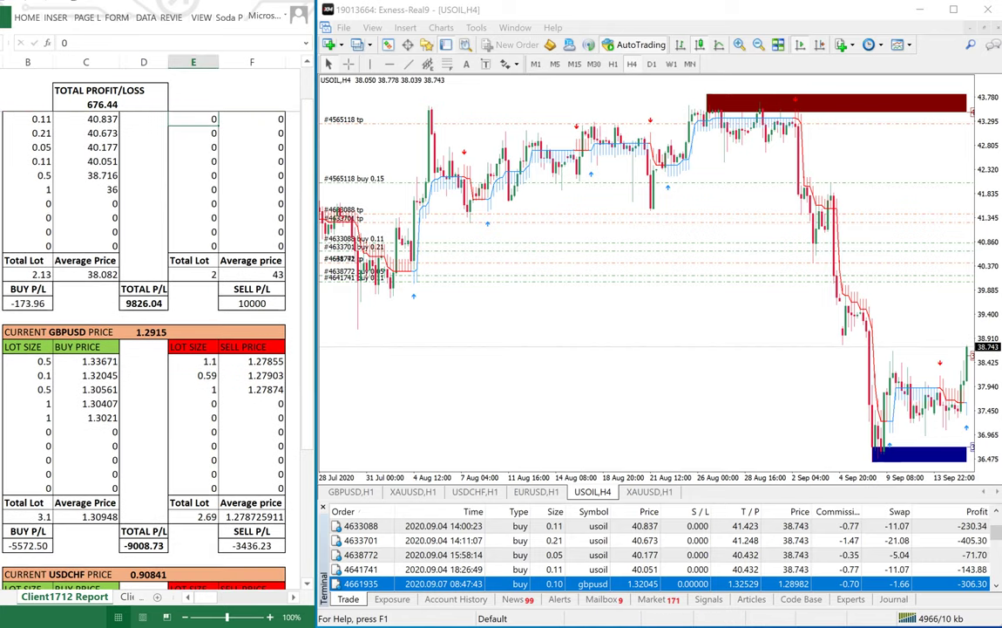
pyautogui.click(352, 493)
pyautogui.click(632, 64)
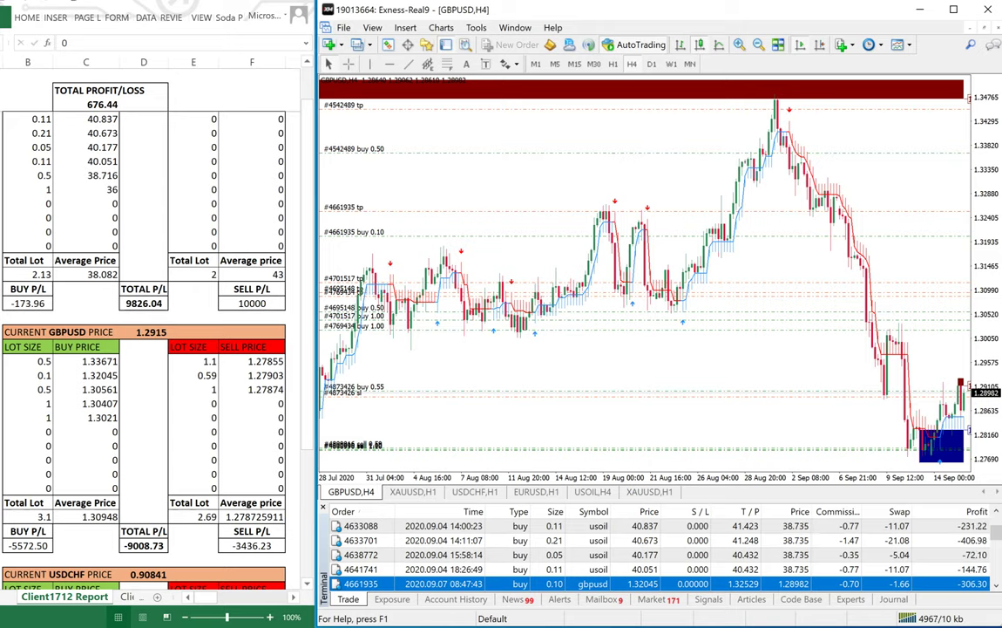
pyautogui.scroll(-2, 662, 554)
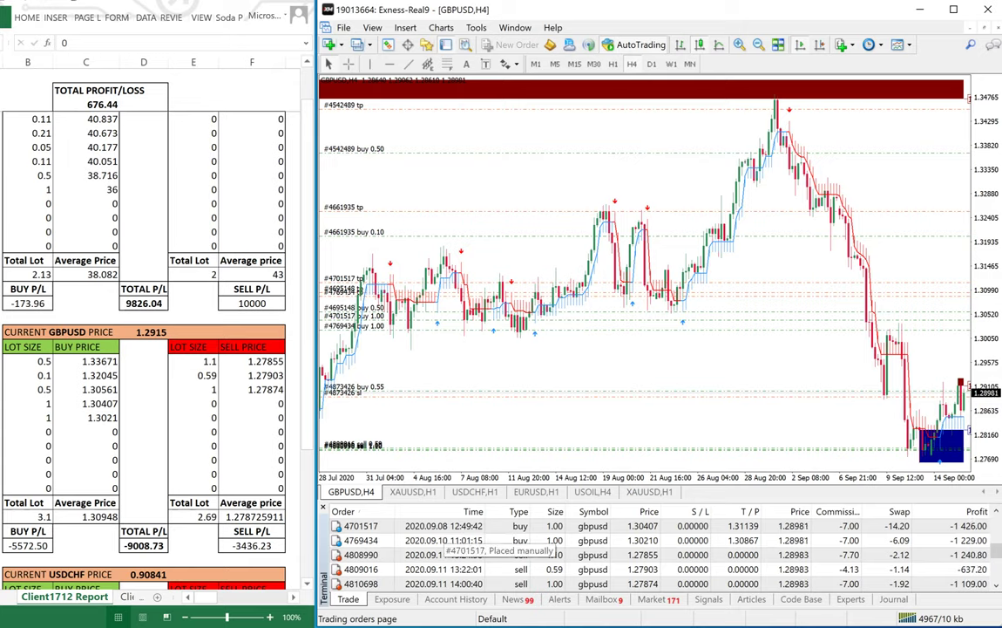
pyautogui.scroll(-2, 663, 554)
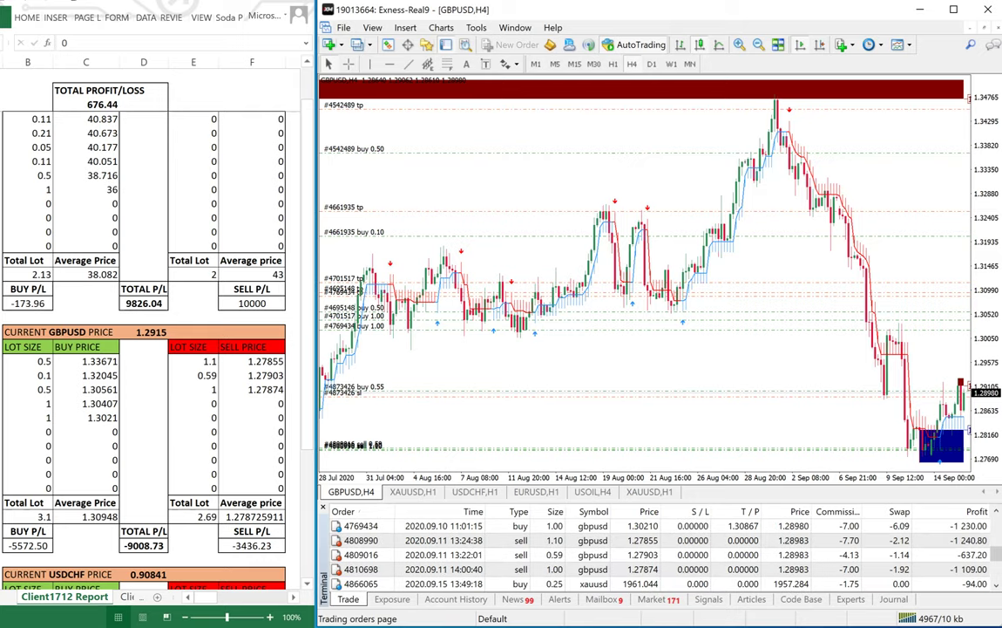
pyautogui.scroll(5, 523, 554)
pyautogui.scroll(-2, 523, 555)
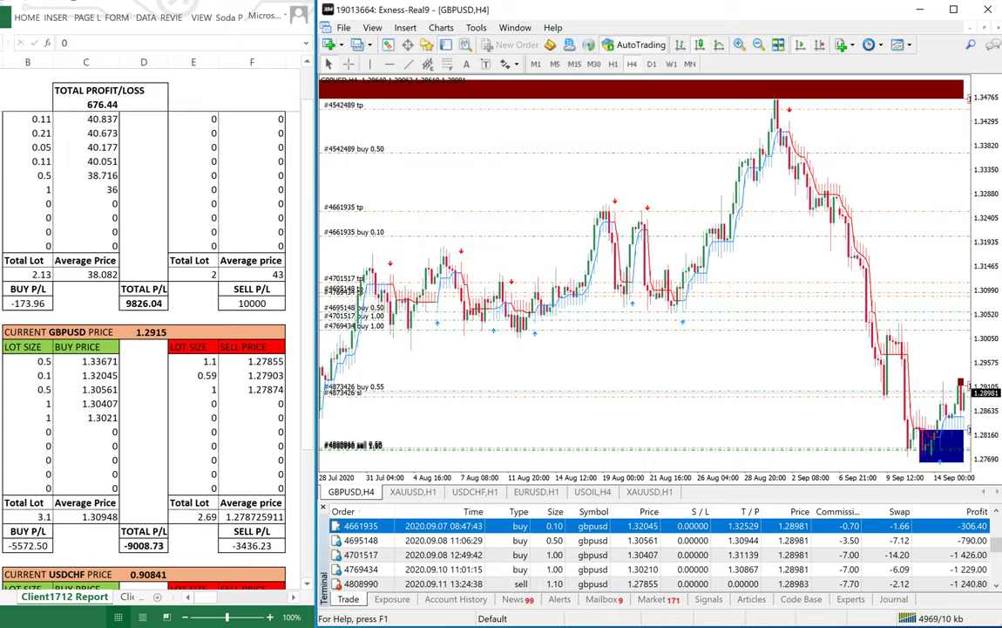
# Step: Mark the GBPUSD peak, the red zone and the 1.34295 axis price, and draw an arrow down the fall to the low
pyautogui.moveTo(777, 93)
pyautogui.mouseDown()
pyautogui.moveTo(804, 96)
pyautogui.moveTo(778, 90)
pyautogui.mouseUp()
pyautogui.moveTo(560, 87)
pyautogui.mouseDown()
pyautogui.moveTo(941, 86)
pyautogui.moveTo(336, 87)
pyautogui.moveTo(763, 86)
pyautogui.mouseUp()
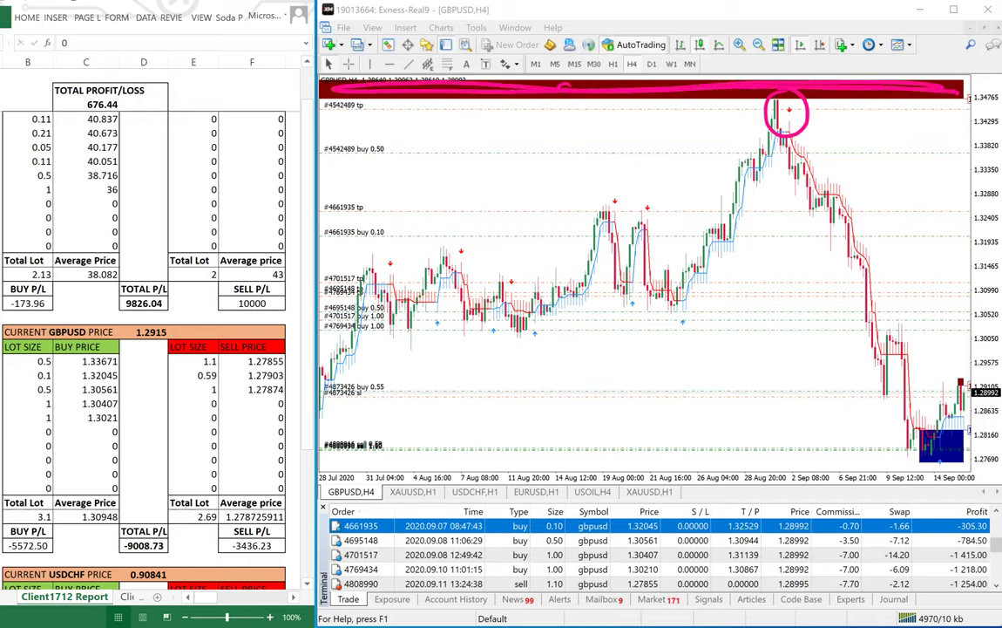
pyautogui.moveTo(744, 129)
pyautogui.mouseDown()
pyautogui.moveTo(806, 244)
pyautogui.moveTo(889, 465)
pyautogui.mouseUp()
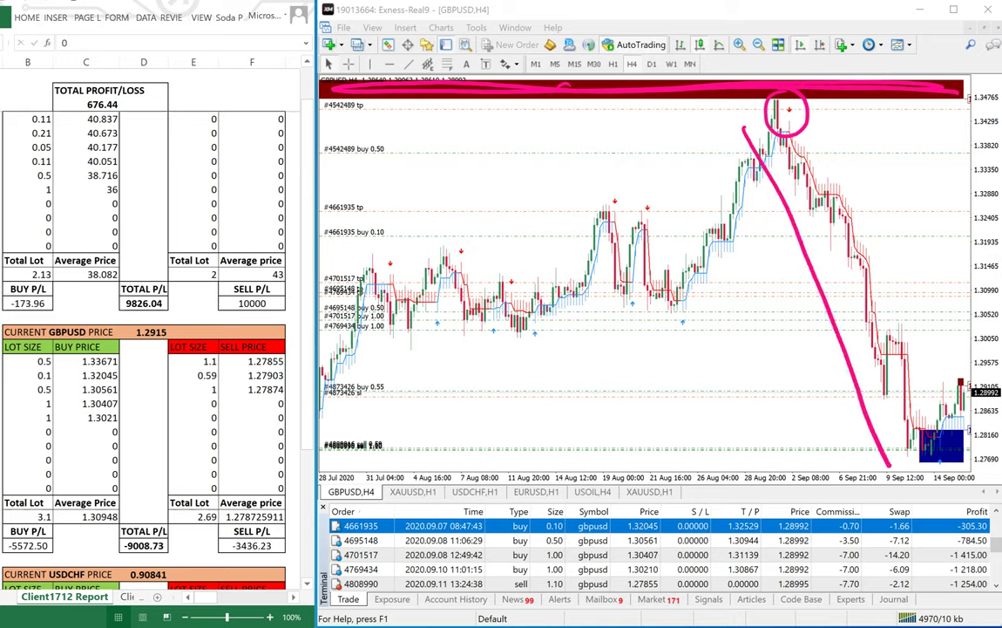
pyautogui.moveTo(995, 112)
pyautogui.mouseDown()
pyautogui.moveTo(962, 122)
pyautogui.moveTo(999, 137)
pyautogui.mouseUp()
pyautogui.moveTo(869, 462); pyautogui.dragTo(905, 438)
# Step: Write 1.276 beside the low and 1.343 beside the peak on the GBPUSD chart
pyautogui.moveTo(739, 437); pyautogui.dragTo(754, 448)
pyautogui.click(761, 440)
pyautogui.moveTo(766, 423); pyautogui.dragTo(791, 432)
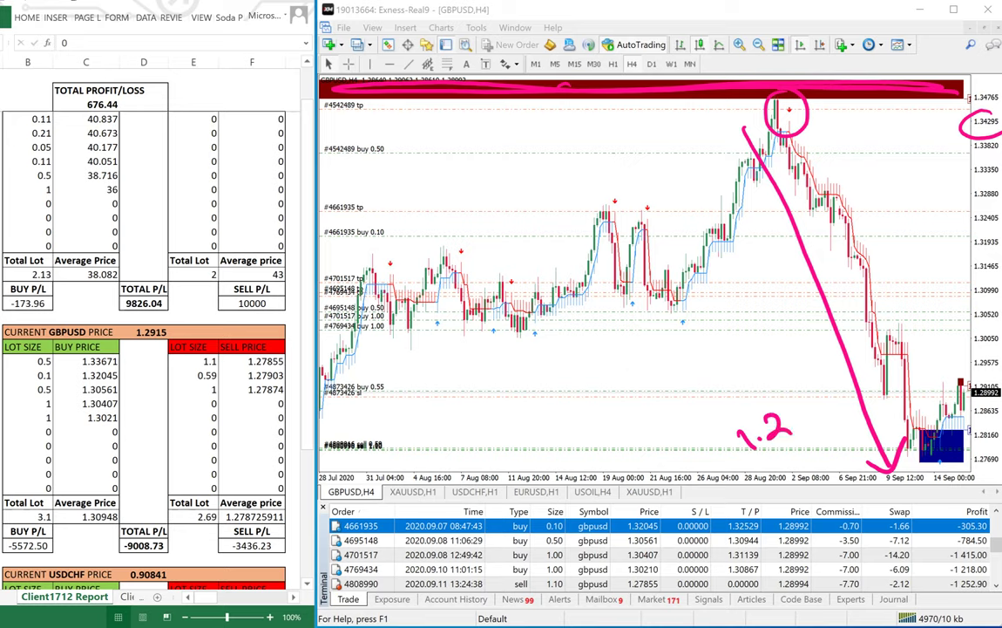
pyautogui.moveTo(799, 394); pyautogui.dragTo(804, 426)
pyautogui.moveTo(834, 379); pyautogui.dragTo(823, 406)
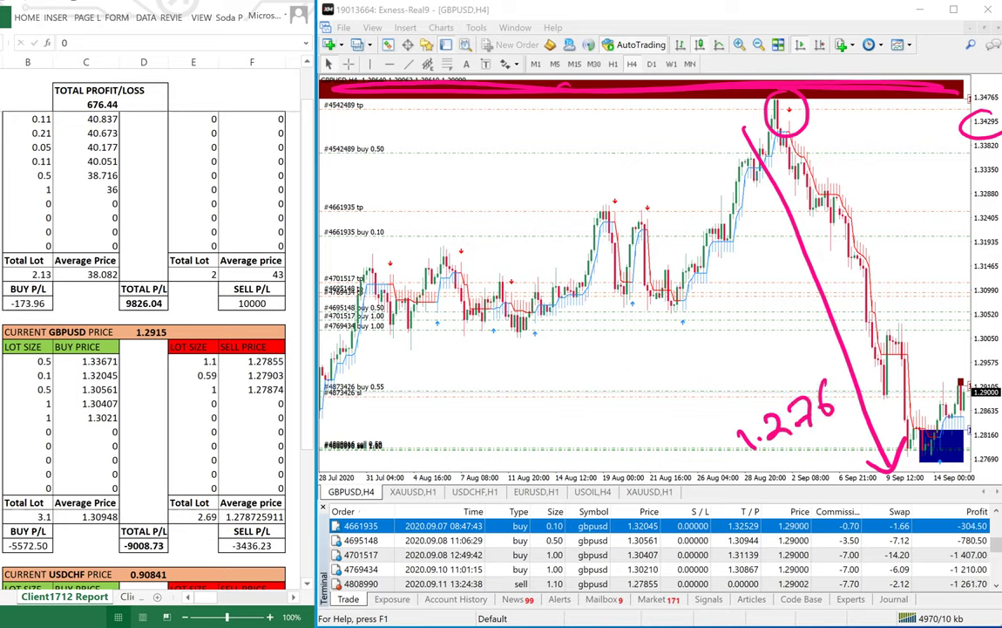
pyautogui.moveTo(839, 111)
pyautogui.mouseDown()
pyautogui.moveTo(841, 133)
pyautogui.moveTo(892, 122)
pyautogui.mouseUp()
pyautogui.click(850, 130)
pyautogui.moveTo(885, 101)
pyautogui.mouseDown()
pyautogui.moveTo(887, 136)
pyautogui.moveTo(911, 110)
pyautogui.moveTo(901, 124)
pyautogui.mouseUp()
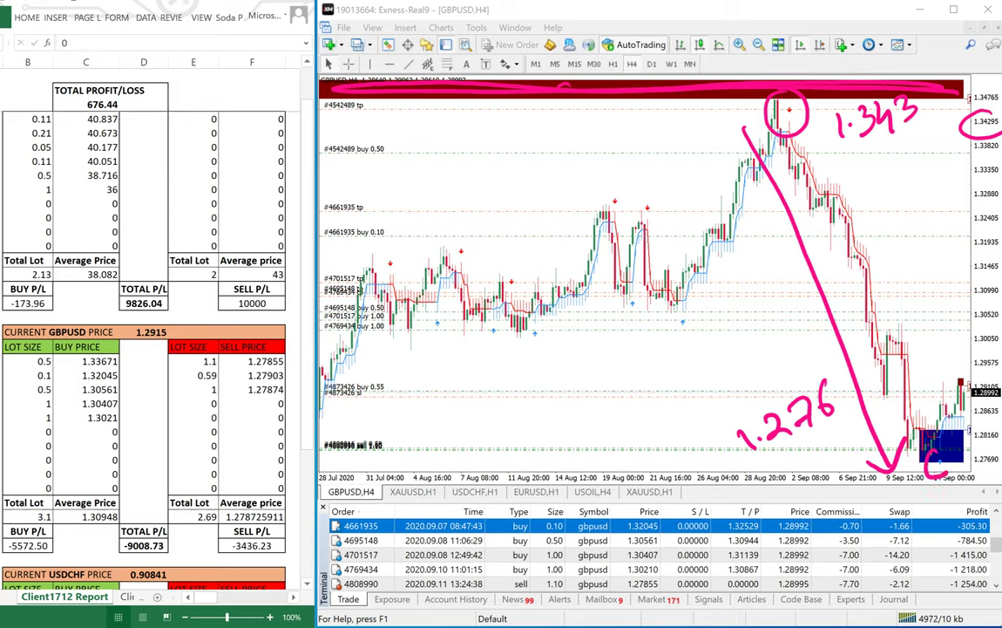
# Step: Circle the signal in the blue zone, draw an arrow up from the low, underline 1.276 and write an underlined 1.290 above the arrow
pyautogui.moveTo(944, 450)
pyautogui.mouseDown()
pyautogui.moveTo(936, 475)
pyautogui.moveTo(946, 451)
pyautogui.mouseUp()
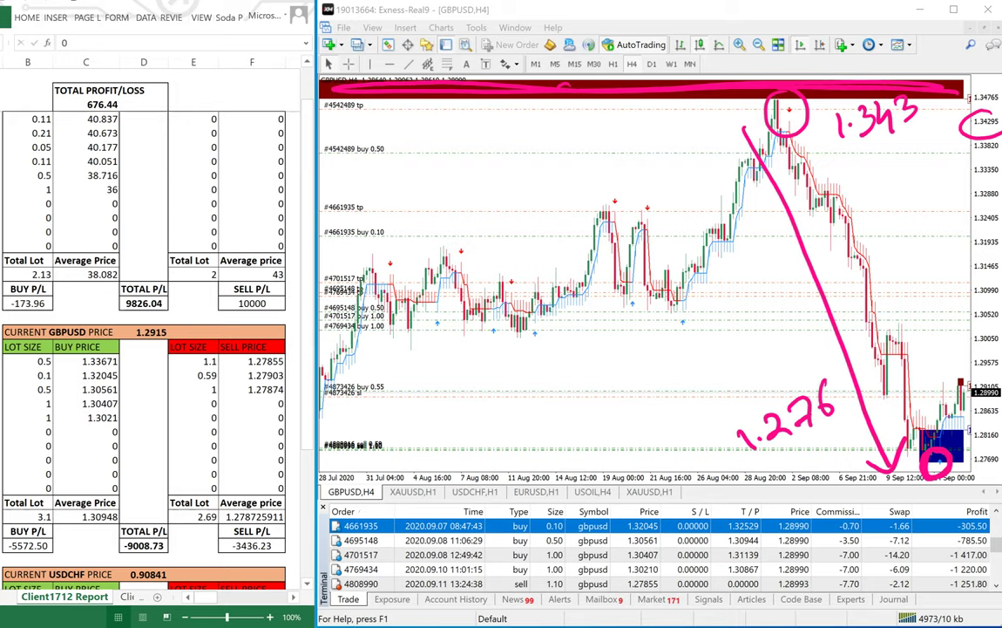
pyautogui.moveTo(907, 471)
pyautogui.mouseDown()
pyautogui.moveTo(957, 343)
pyautogui.moveTo(947, 363)
pyautogui.mouseUp()
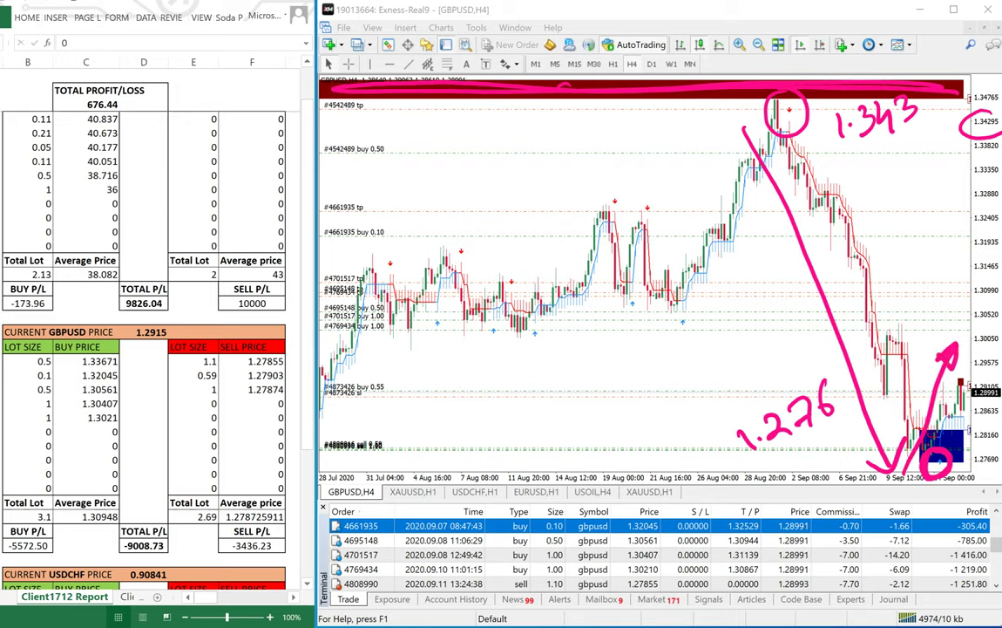
pyautogui.moveTo(770, 465); pyautogui.dragTo(841, 415)
pyautogui.moveTo(913, 282)
pyautogui.mouseDown()
pyautogui.moveTo(907, 297)
pyautogui.moveTo(935, 287)
pyautogui.moveTo(954, 261)
pyautogui.moveTo(957, 268)
pyautogui.mouseUp()
pyautogui.click(921, 295)
pyautogui.moveTo(953, 241); pyautogui.dragTo(956, 238)
pyautogui.moveTo(947, 287); pyautogui.dragTo(950, 299)
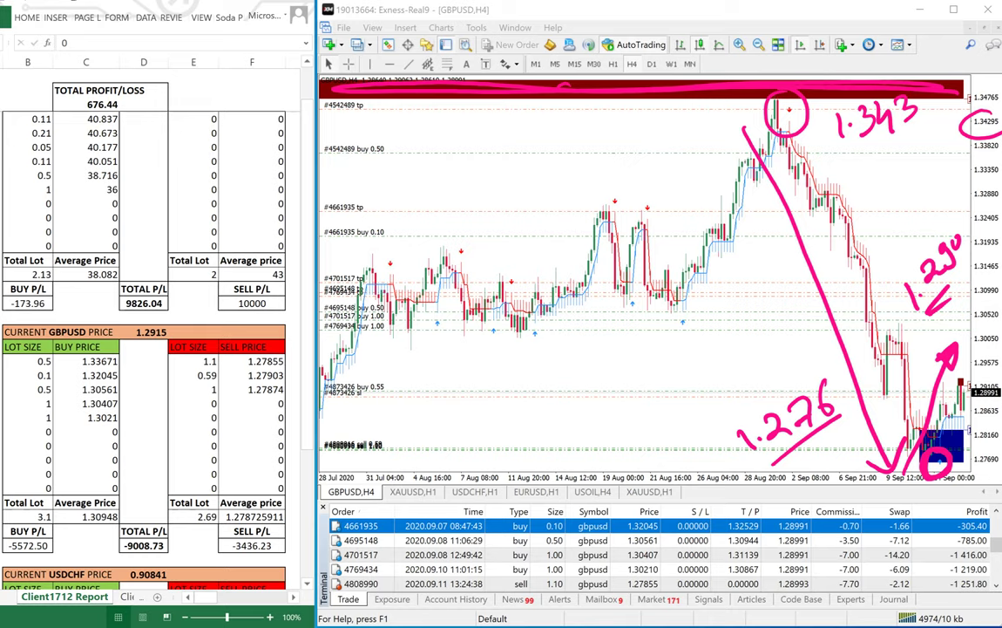
# Step: Circle the GBPUSD total P/L and add a buy position with lot size 1 and buy price 1.276 in the next empty row
pyautogui.click(193, 119)
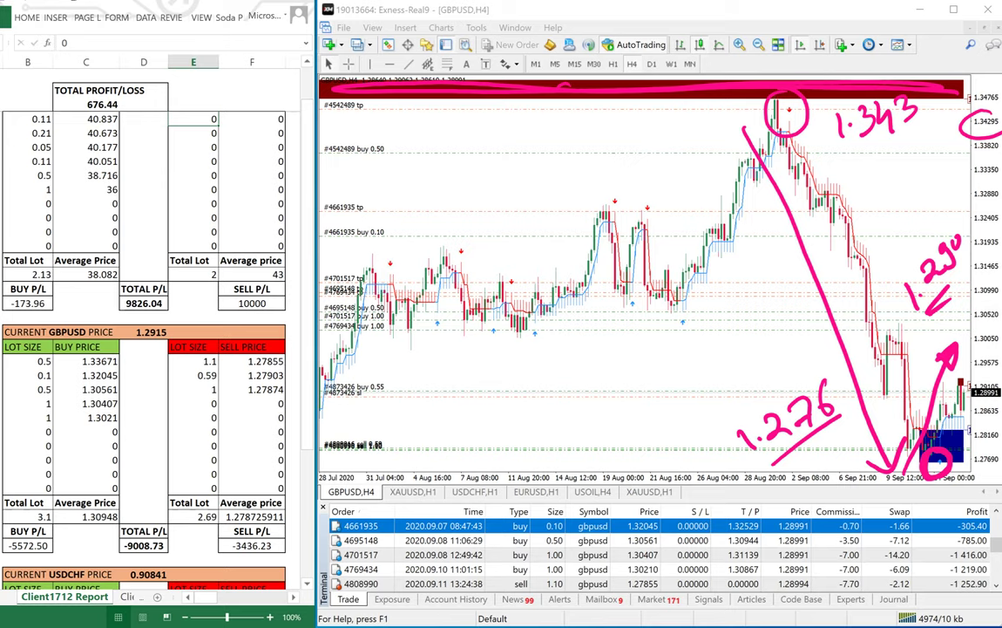
pyautogui.moveTo(144, 514)
pyautogui.mouseDown()
pyautogui.moveTo(110, 533)
pyautogui.moveTo(157, 517)
pyautogui.mouseUp()
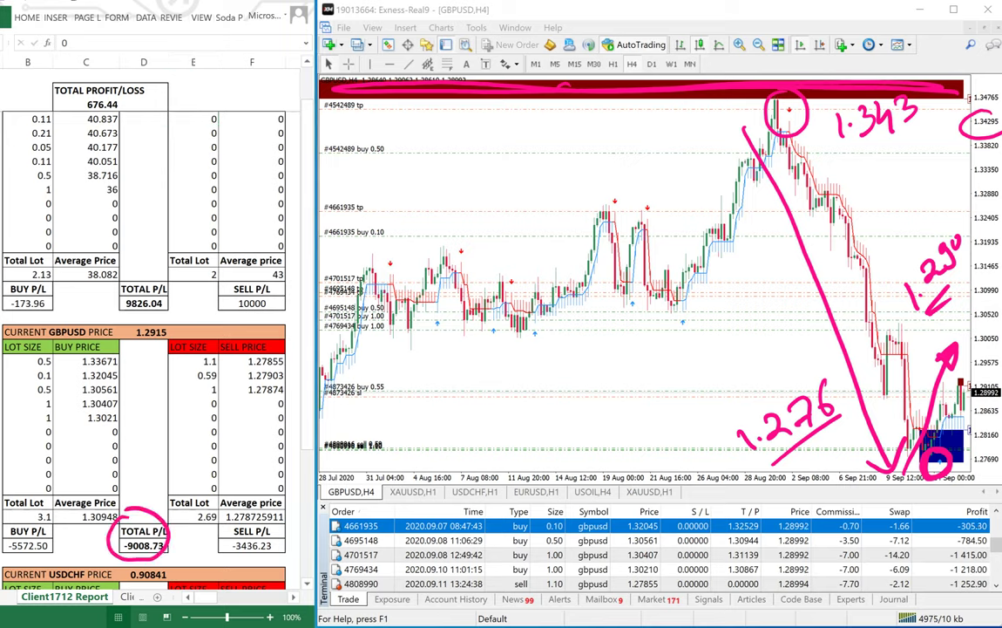
pyautogui.click(28, 432)
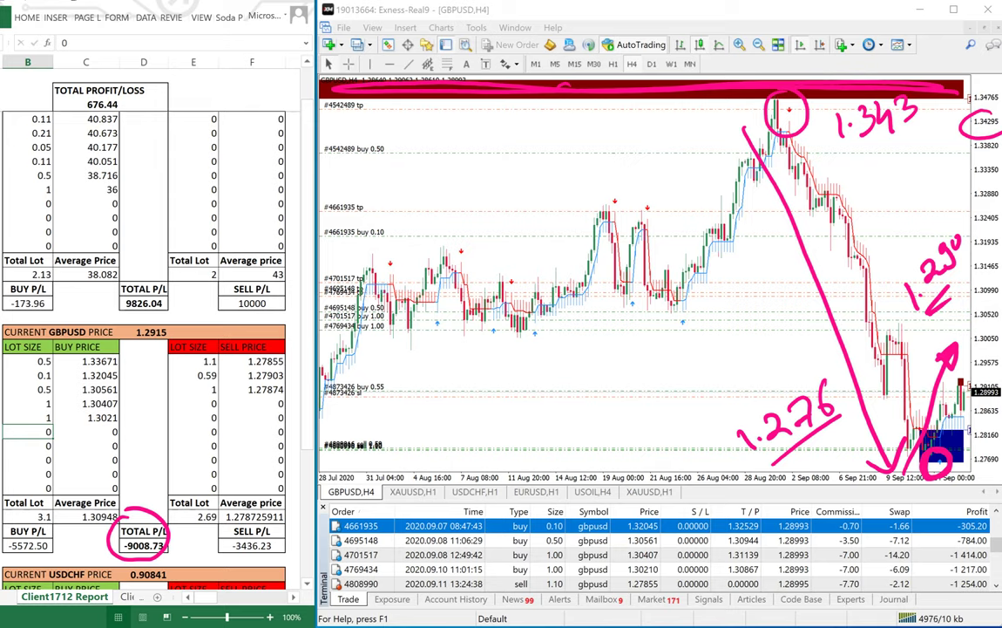
pyautogui.write('1')
pyautogui.press('Tab')
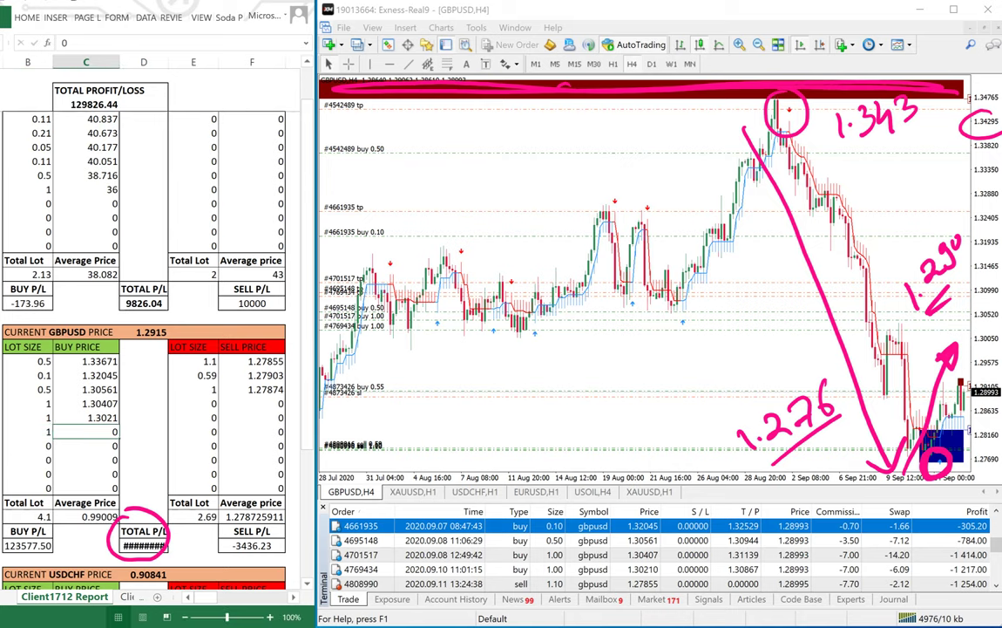
pyautogui.write('1')
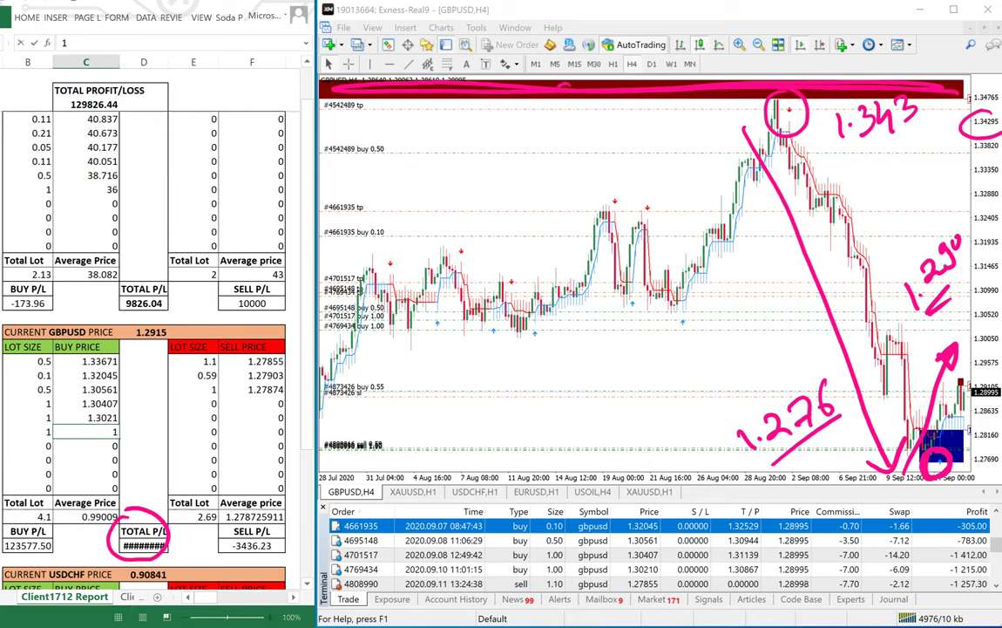
pyautogui.write('.126')
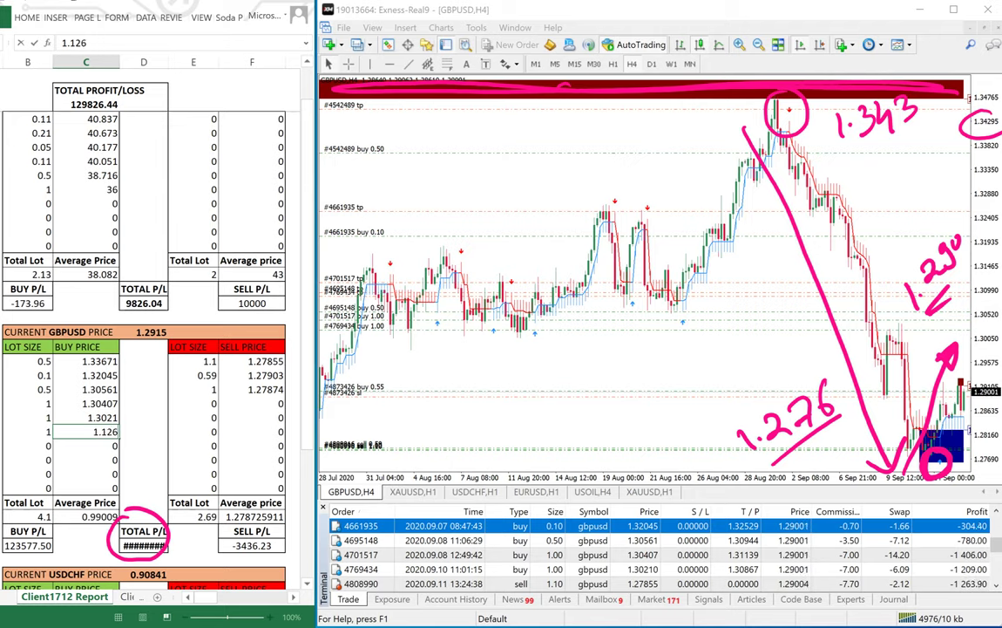
pyautogui.press('BackSpace')
pyautogui.press('BackSpace')
pyautogui.write('276')
pyautogui.press('Return')
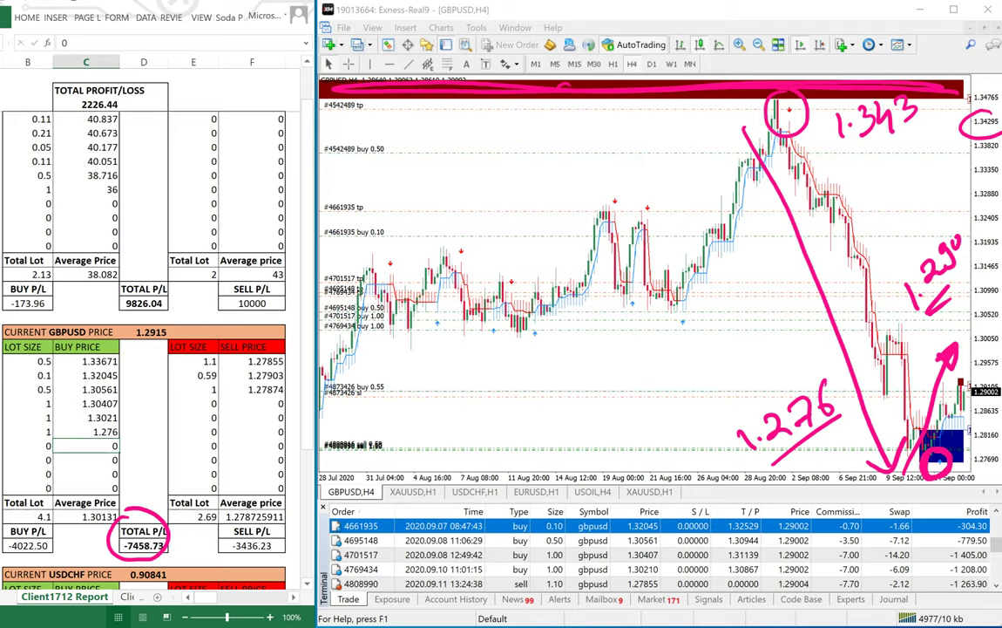
# Step: Set the current GBPUSD price in the workbook to 1.2900
pyautogui.doubleClick(151, 333)
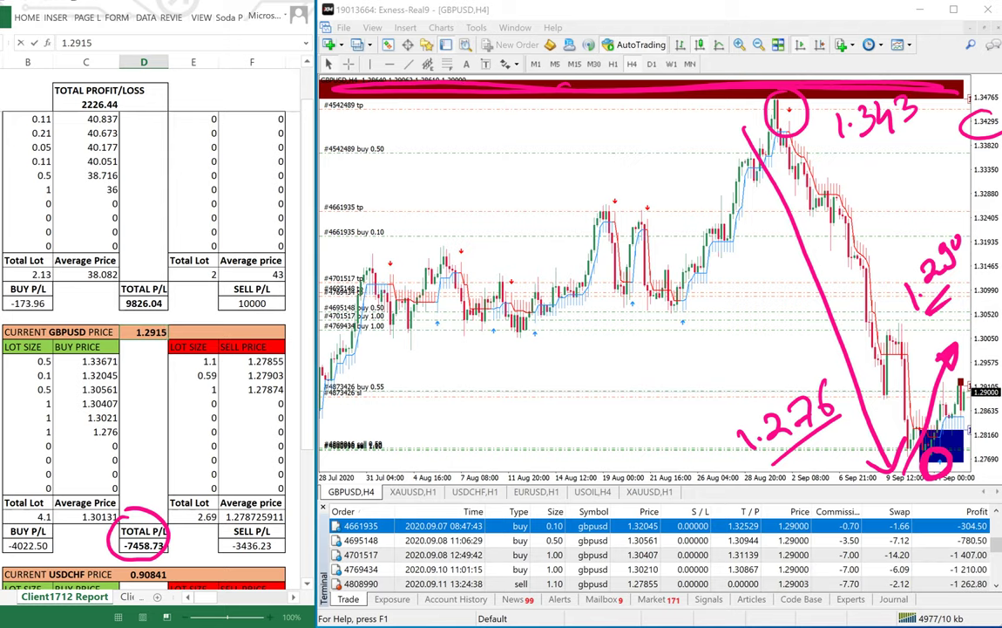
pyautogui.press('BackSpace')
pyautogui.press('BackSpace')
pyautogui.write('00')
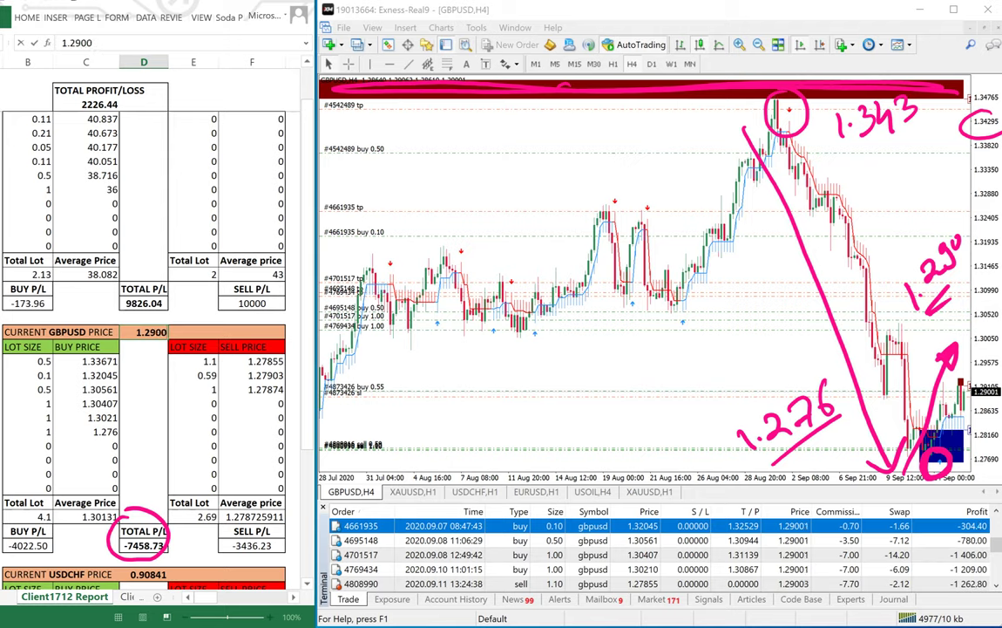
pyautogui.press('Return')
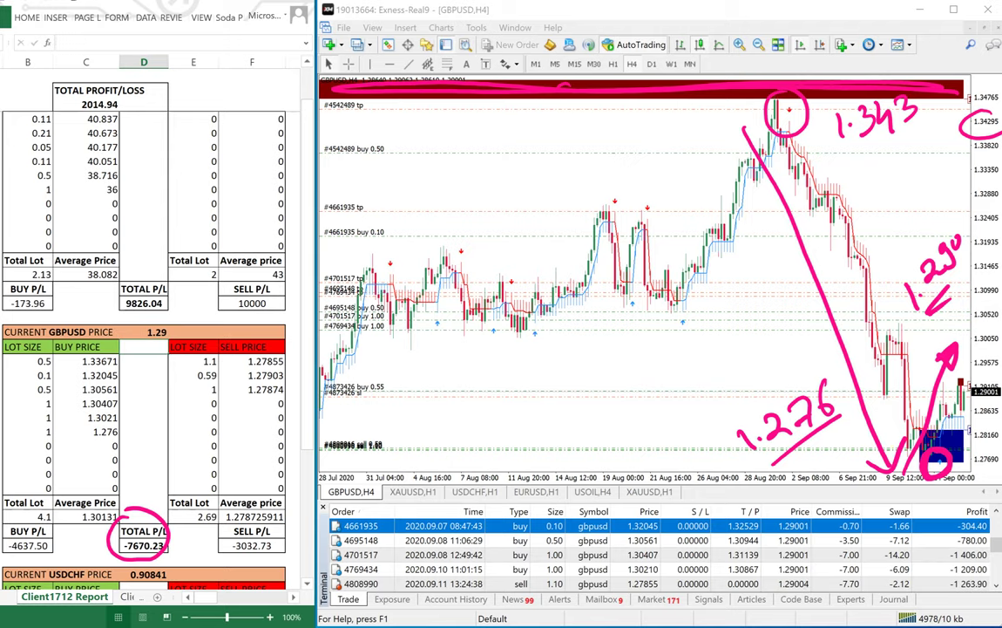
# Step: Add a GBPUSD sell position with lot size 1 and price 1.343, circle the overall profit/loss and underline the 1.343 note
pyautogui.click(193, 404)
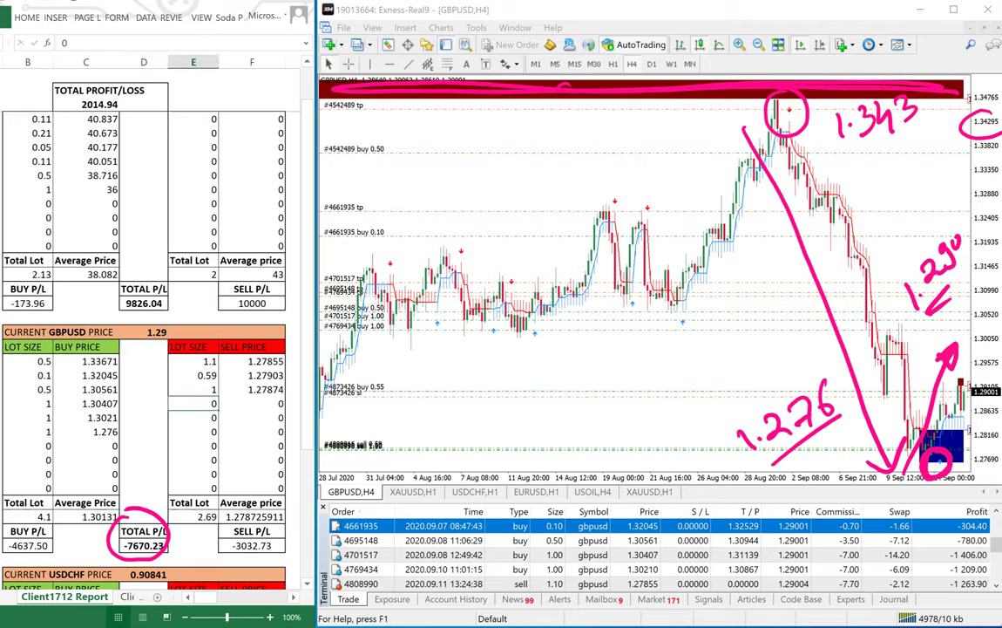
pyautogui.write('1')
pyautogui.press('Tab')
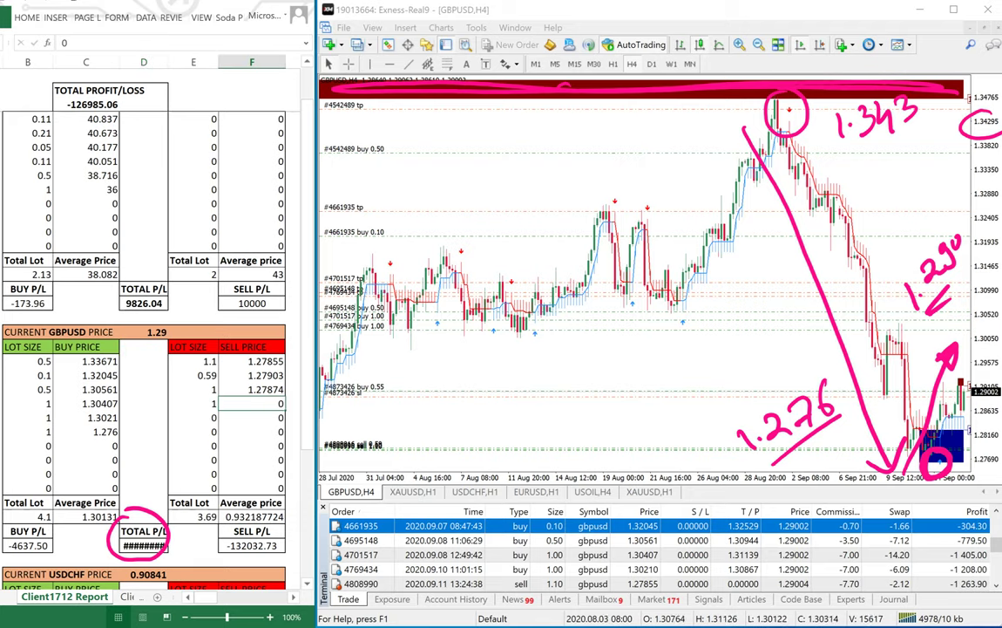
pyautogui.write('1.343')
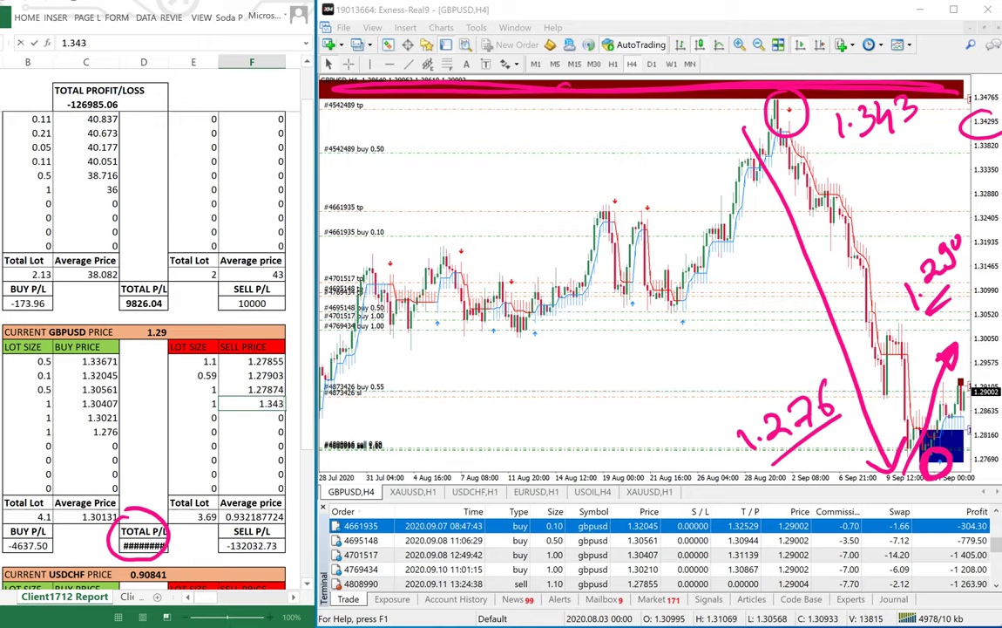
pyautogui.write('0')
pyautogui.press('Return')
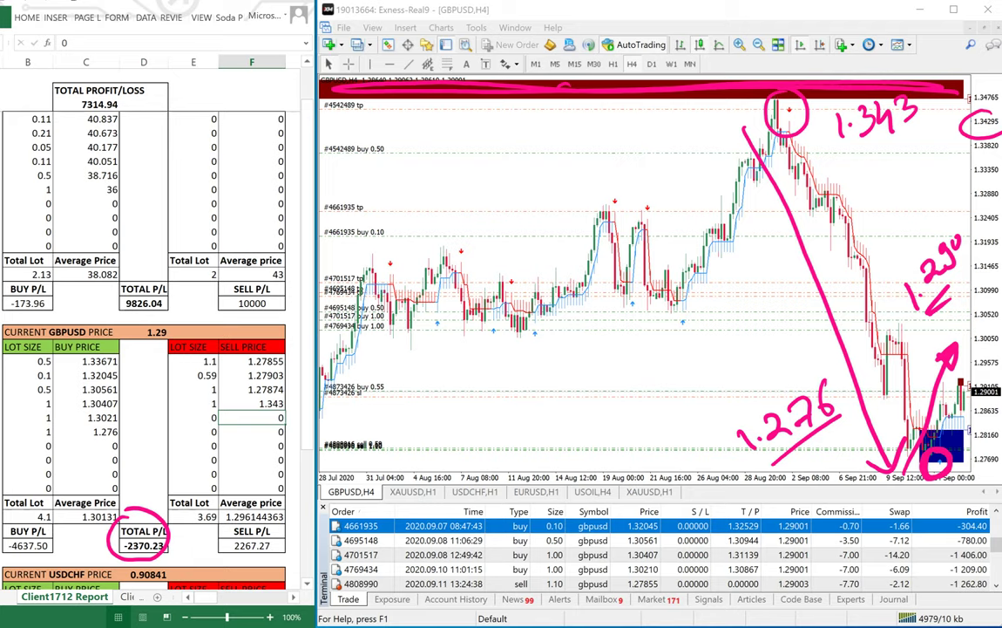
pyautogui.moveTo(115, 89)
pyautogui.mouseDown()
pyautogui.moveTo(100, 72)
pyautogui.moveTo(85, 79)
pyautogui.mouseUp()
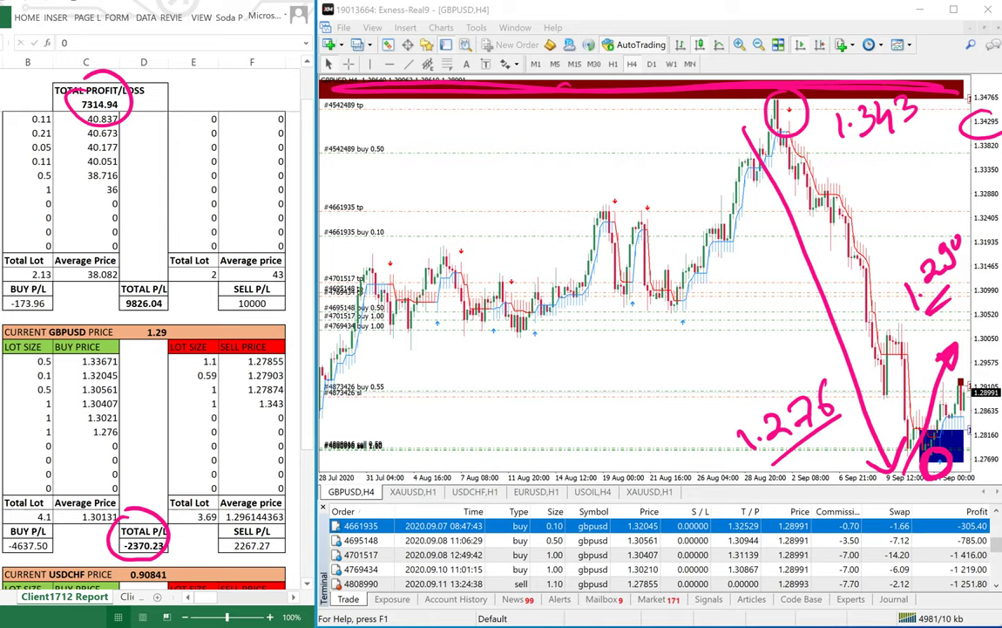
pyautogui.moveTo(838, 153); pyautogui.dragTo(929, 111)
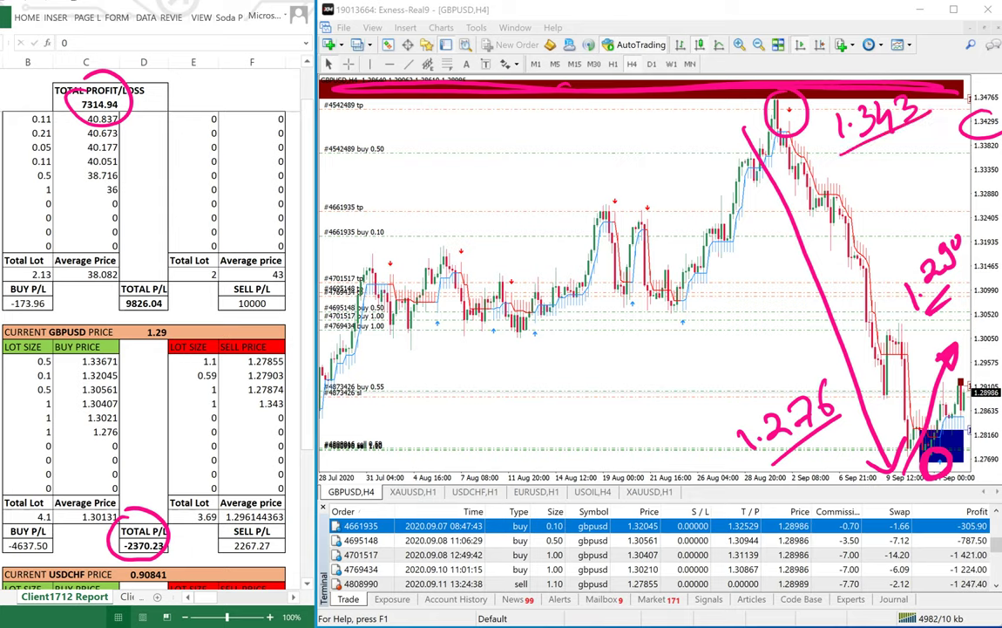
# Step: Underline the 1.276 note again and circle the GBPUSD total lots for the buy and sell sides
pyautogui.moveTo(769, 463)
pyautogui.mouseDown()
pyautogui.moveTo(818, 426)
pyautogui.moveTo(808, 431)
pyautogui.mouseUp()
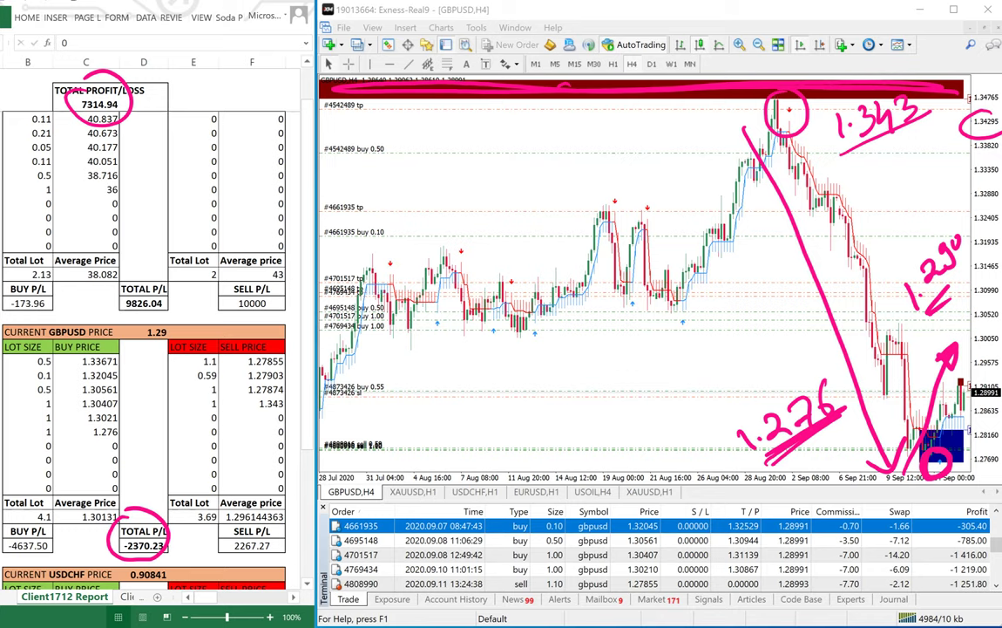
pyautogui.moveTo(43, 503); pyautogui.dragTo(38, 502)
pyautogui.moveTo(214, 498)
pyautogui.mouseDown()
pyautogui.moveTo(184, 519)
pyautogui.moveTo(216, 501)
pyautogui.mouseUp()
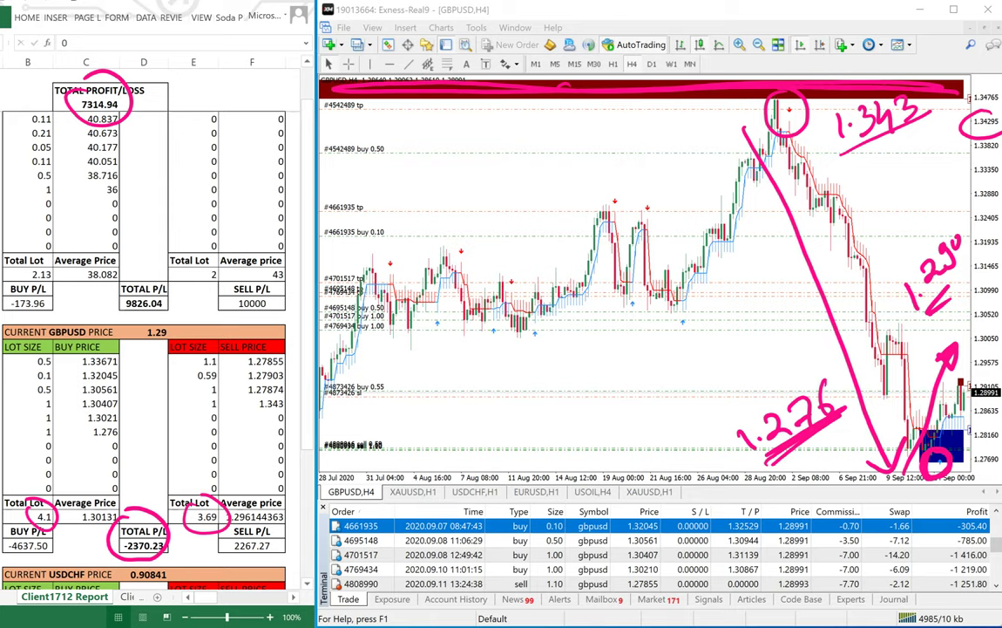
# Step: Set the lot size of the GBPUSD sell position at 1.343 to 1.4 and mark the overall profit/loss
pyautogui.click(252, 418)
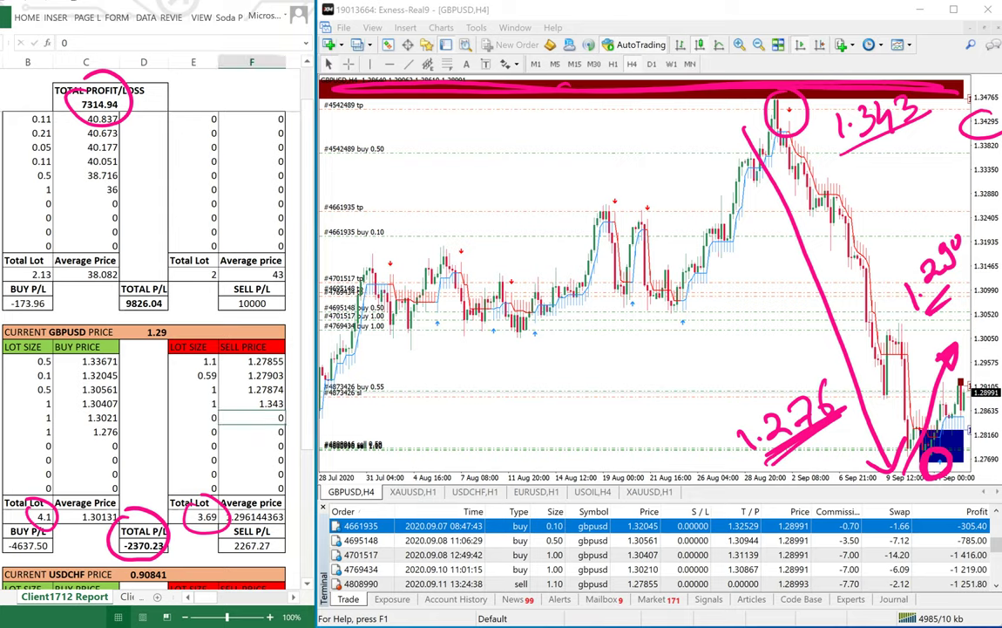
pyautogui.click(193, 404)
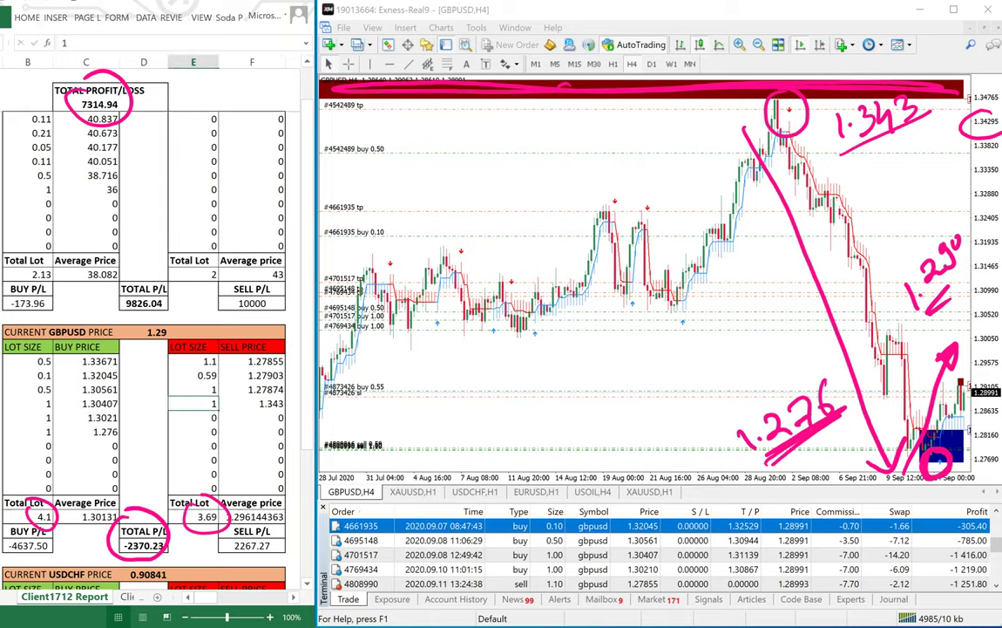
pyautogui.write('1.4')
pyautogui.press('Return')
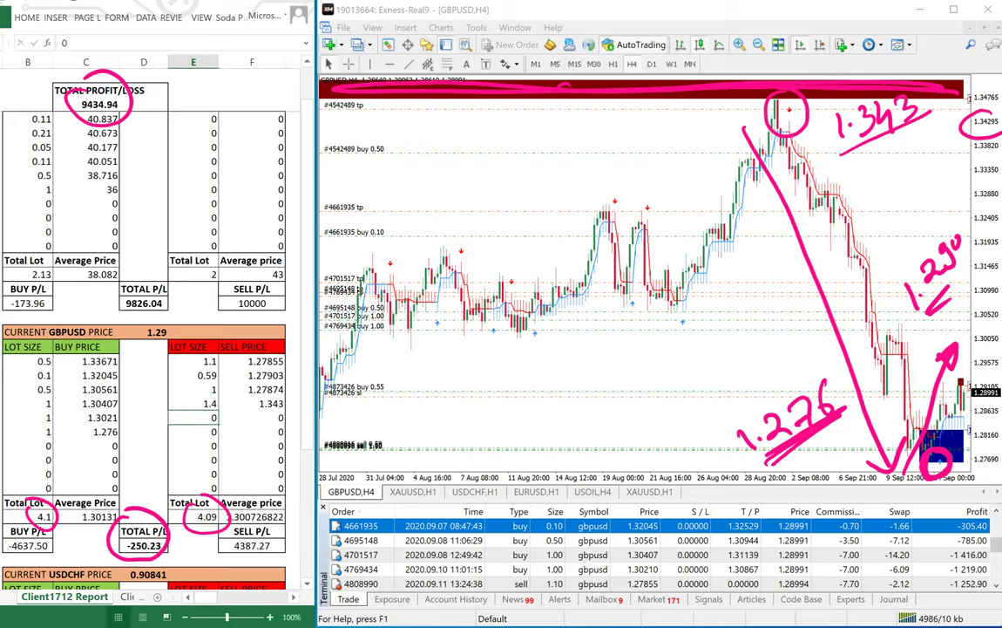
pyautogui.moveTo(196, 531); pyautogui.dragTo(195, 518)
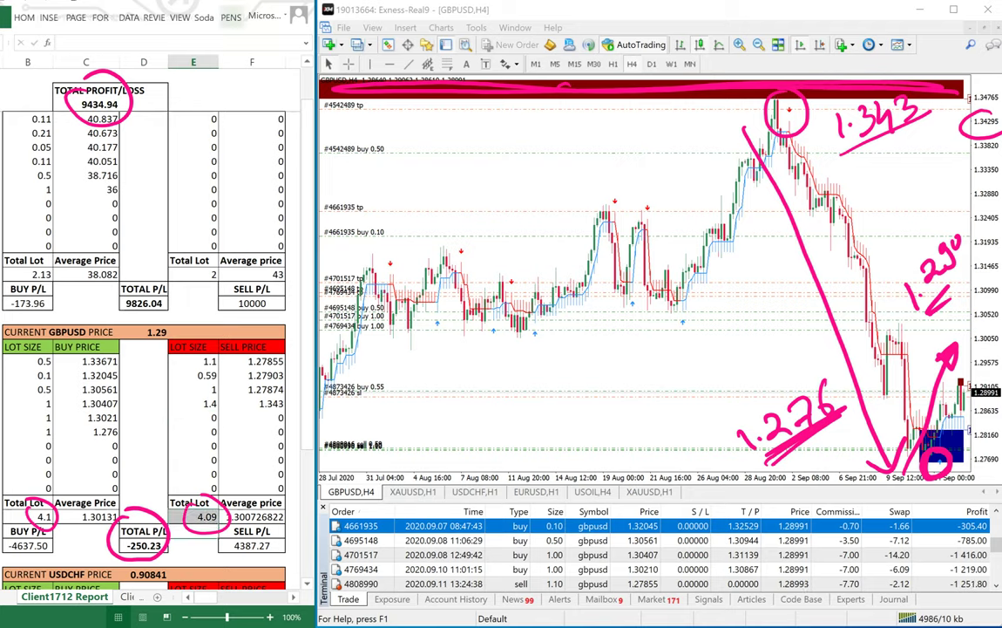
pyautogui.click(195, 404)
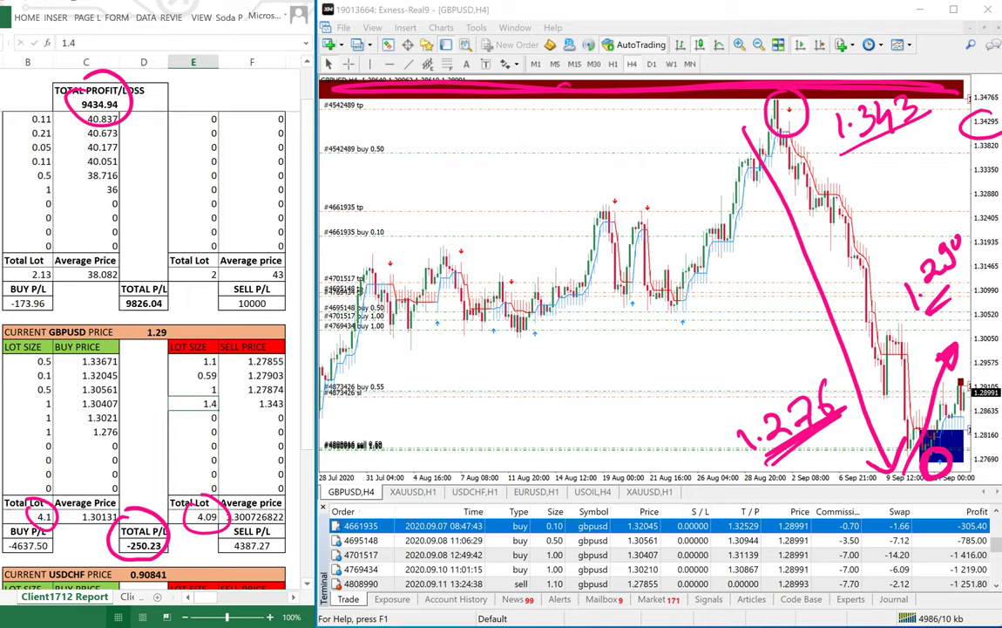
pyautogui.click(99, 104)
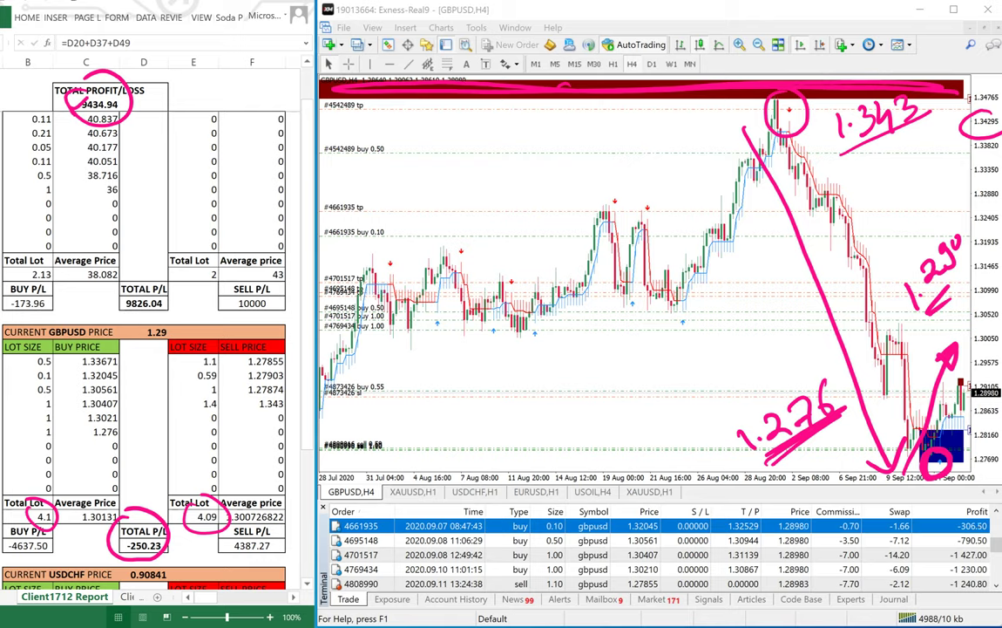
# Step: Clear the pen annotations and bring up USDCHF, both its block in the workbook and its H1 chart
pyautogui.scroll(-2, 142, 310)
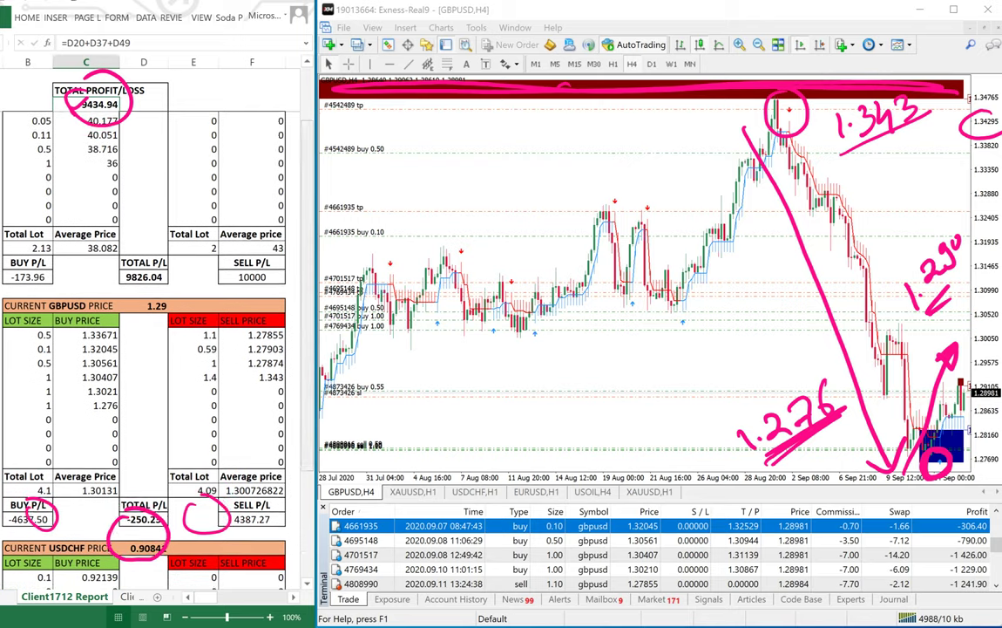
pyautogui.press('Escape')
pyautogui.moveTo(307, 440); pyautogui.dragTo(306, 547)
pyautogui.click(144, 461)
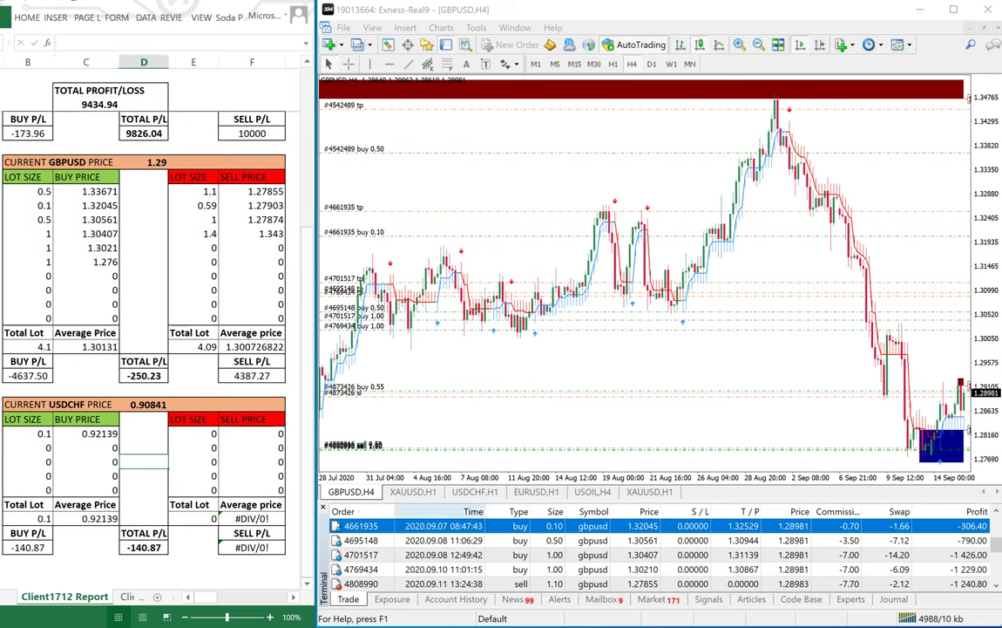
pyautogui.click(27, 447)
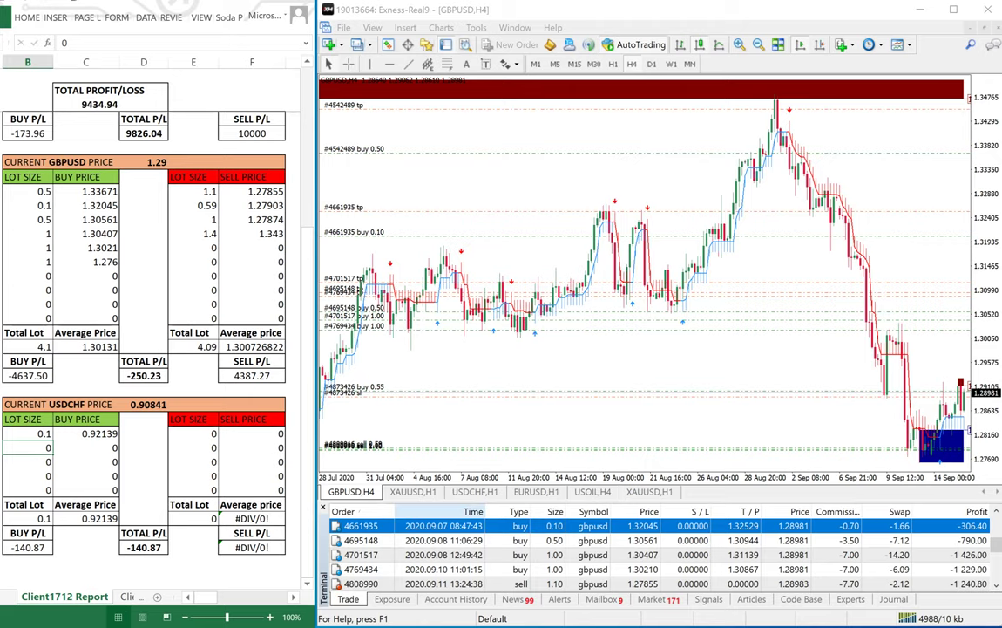
pyautogui.click(475, 492)
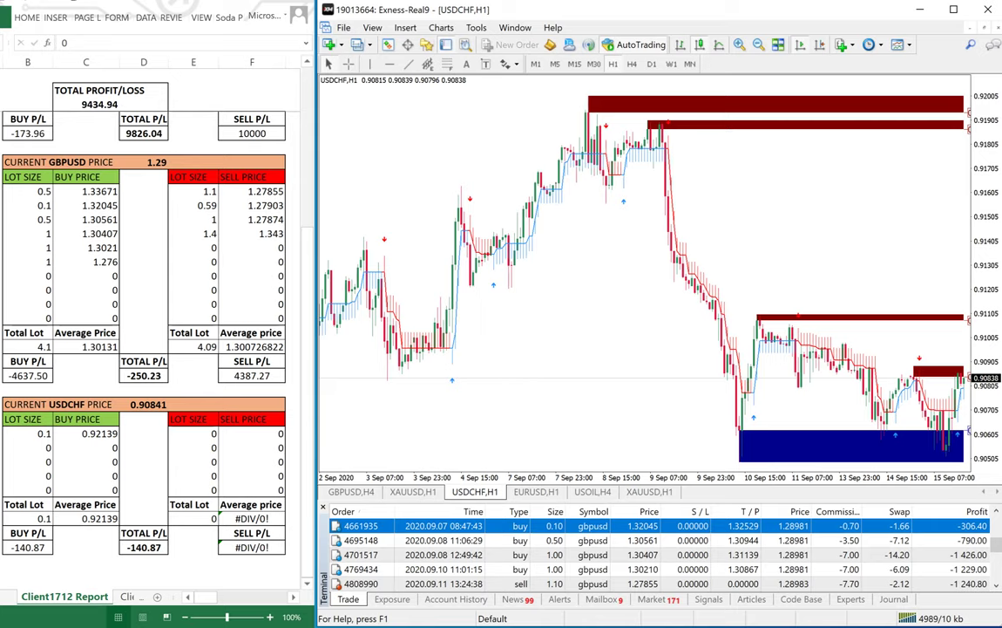
# Step: Look through the open trades for the client's USDCHF position and select that buy order
pyautogui.click(147, 404)
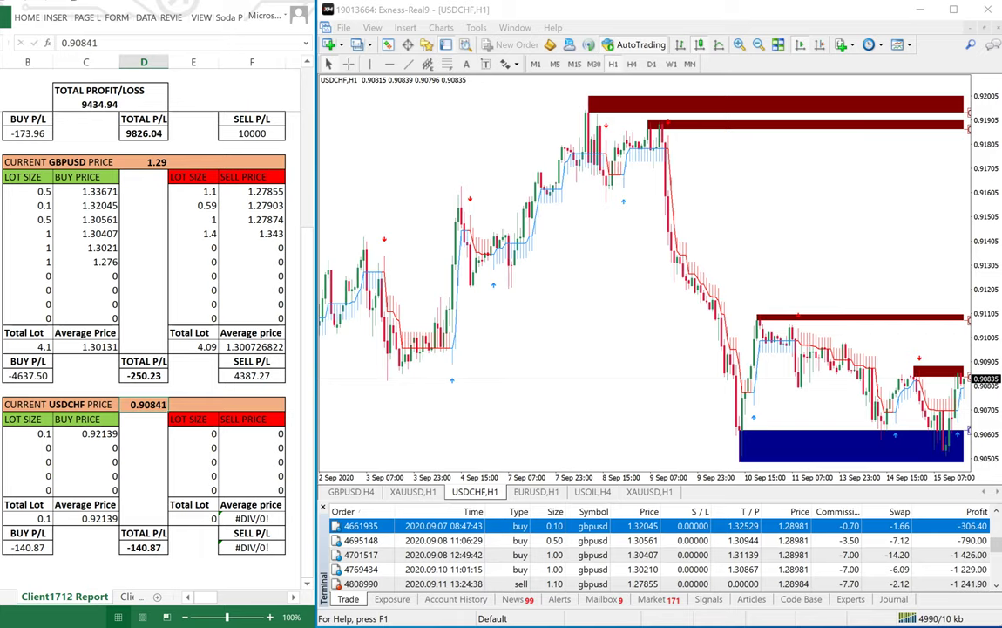
pyautogui.scroll(-4, 144, 393)
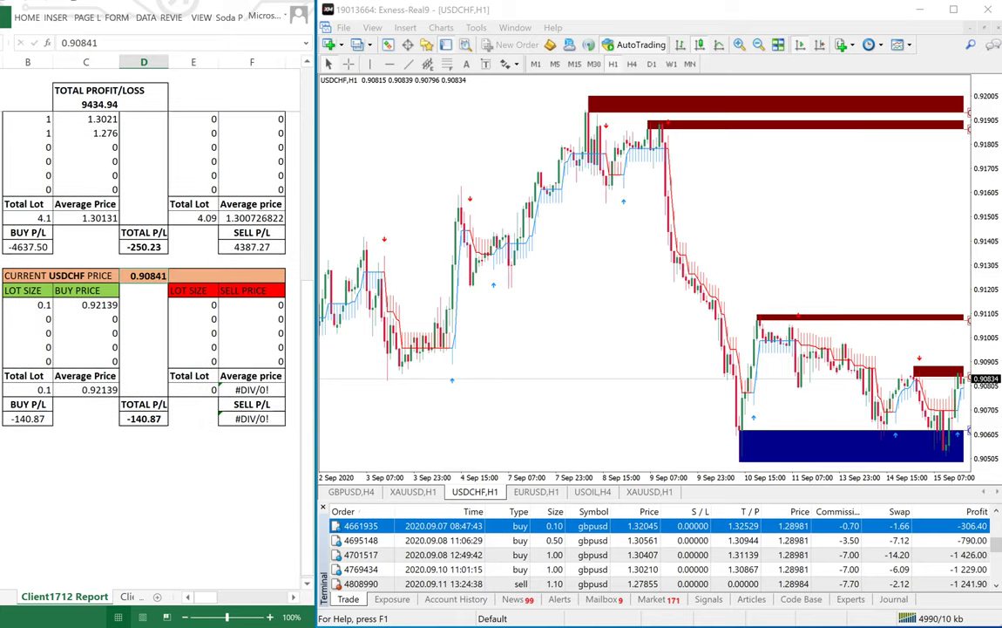
pyautogui.scroll(4, 144, 392)
pyautogui.scroll(-5, 663, 547)
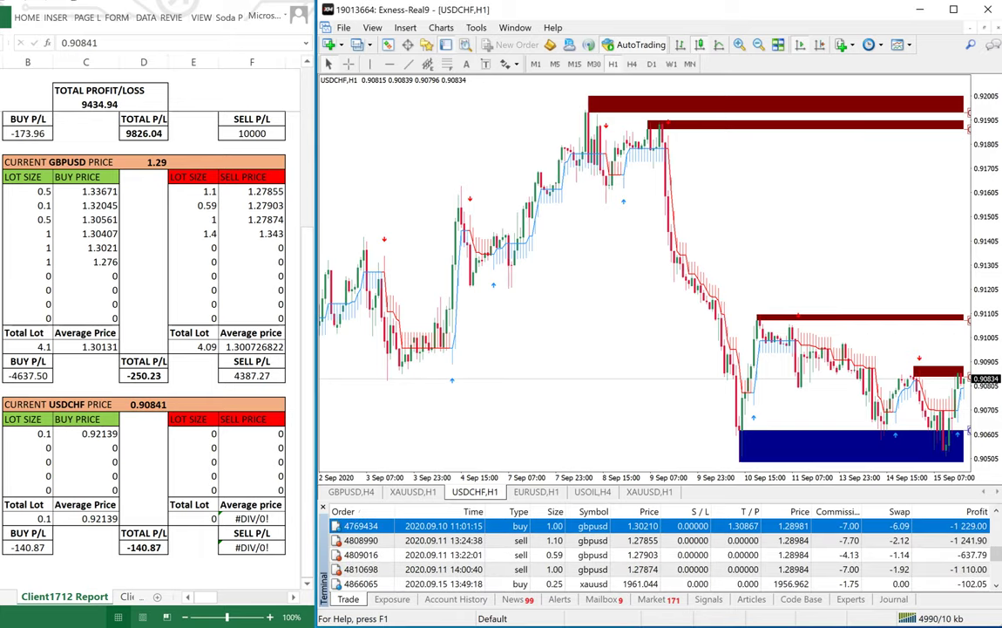
pyautogui.scroll(5, 663, 548)
pyautogui.click(488, 569)
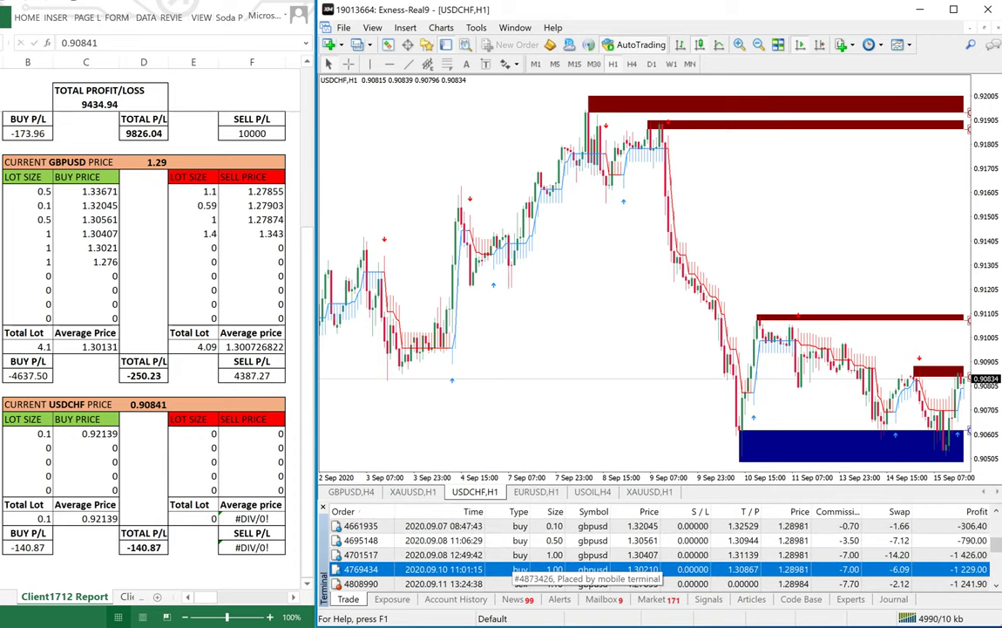
pyautogui.scroll(-5, 662, 547)
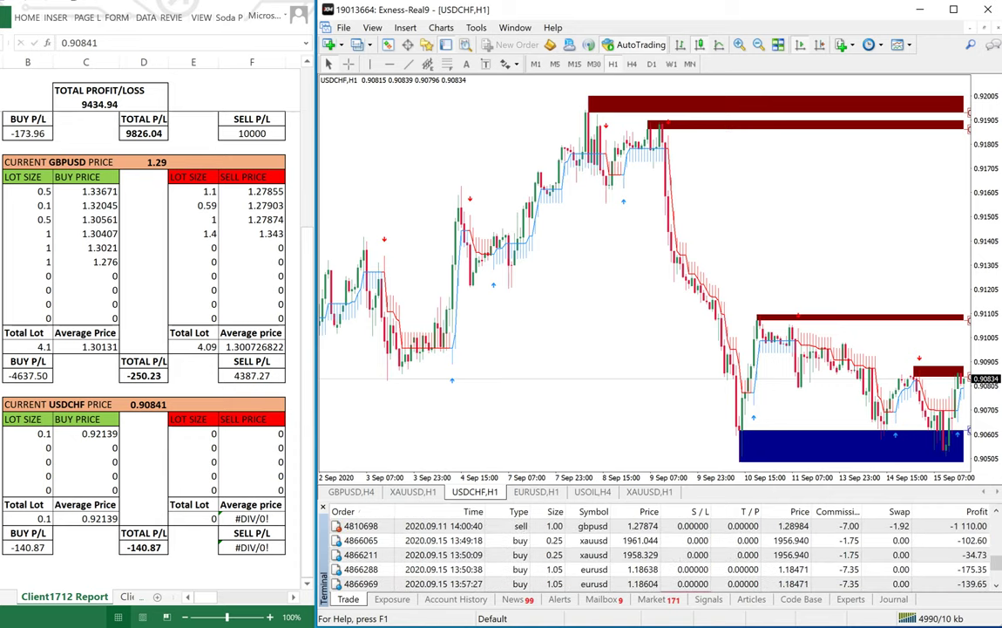
pyautogui.scroll(10, 663, 547)
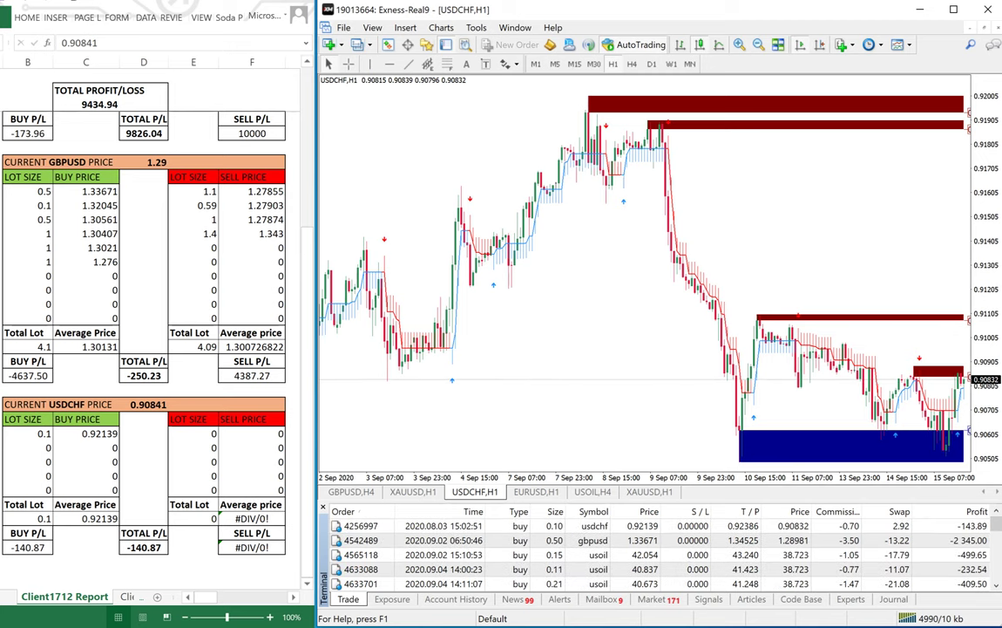
pyautogui.click(593, 526)
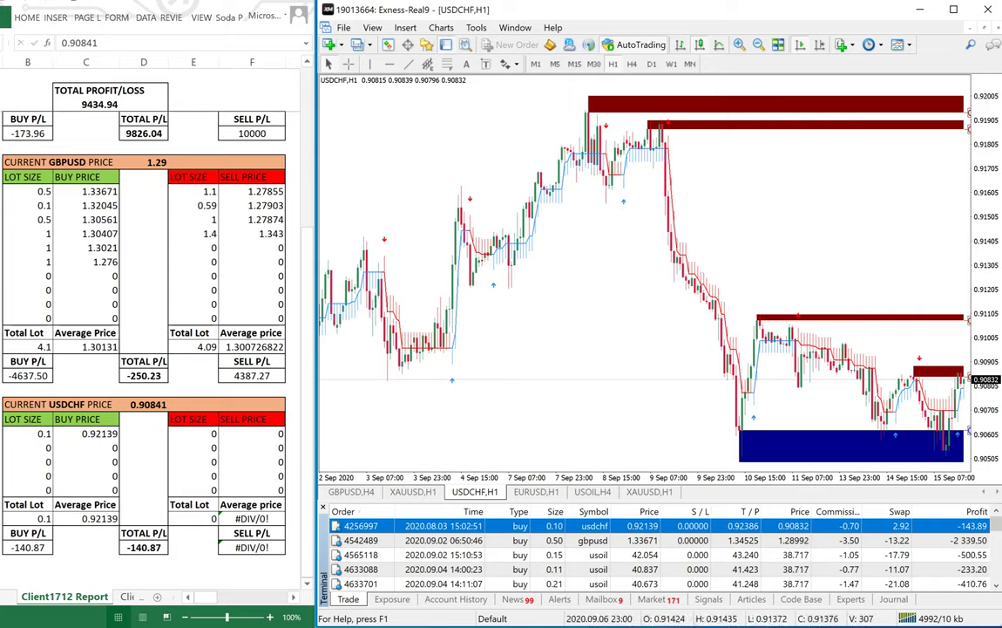
# Step: Circle the sell signals at the two upper red zones, number the zones 1 and 2, and circle their price levels
pyautogui.moveTo(630, 150)
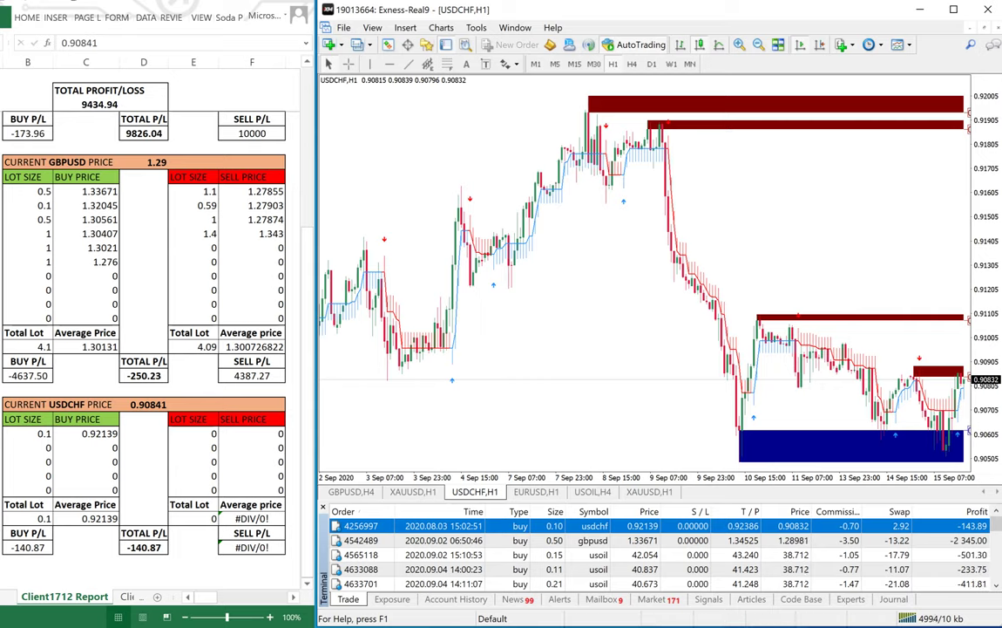
pyautogui.moveTo(555, 105); pyautogui.dragTo(616, 89)
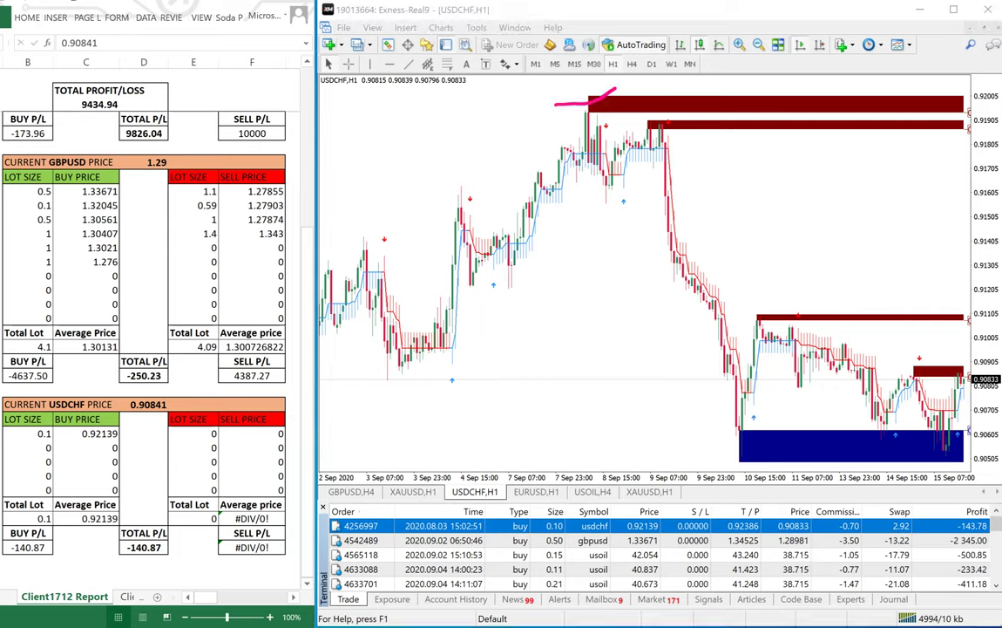
pyautogui.moveTo(702, 126); pyautogui.dragTo(771, 90)
pyautogui.moveTo(846, 90); pyautogui.dragTo(849, 103)
pyautogui.moveTo(838, 85)
pyautogui.mouseDown()
pyautogui.moveTo(862, 90)
pyautogui.moveTo(836, 85)
pyautogui.mouseUp()
pyautogui.moveTo(872, 117)
pyautogui.mouseDown()
pyautogui.moveTo(874, 136)
pyautogui.moveTo(903, 132)
pyautogui.mouseUp()
pyautogui.moveTo(878, 105)
pyautogui.mouseDown()
pyautogui.moveTo(870, 142)
pyautogui.moveTo(876, 107)
pyautogui.mouseUp()
pyautogui.moveTo(627, 99)
pyautogui.mouseDown()
pyautogui.moveTo(667, 149)
pyautogui.moveTo(615, 89)
pyautogui.mouseUp()
pyautogui.moveTo(983, 80); pyautogui.dragTo(982, 82)
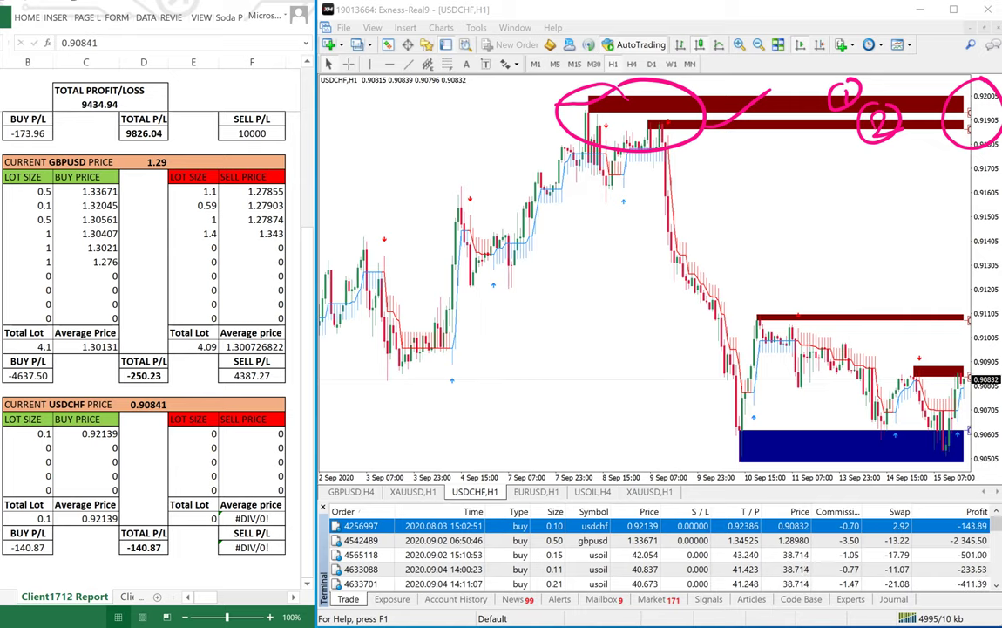
# Step: Add a USDCHF sell position with lot size 1.1 and sell price 0.92000 in the first row
pyautogui.click(193, 433)
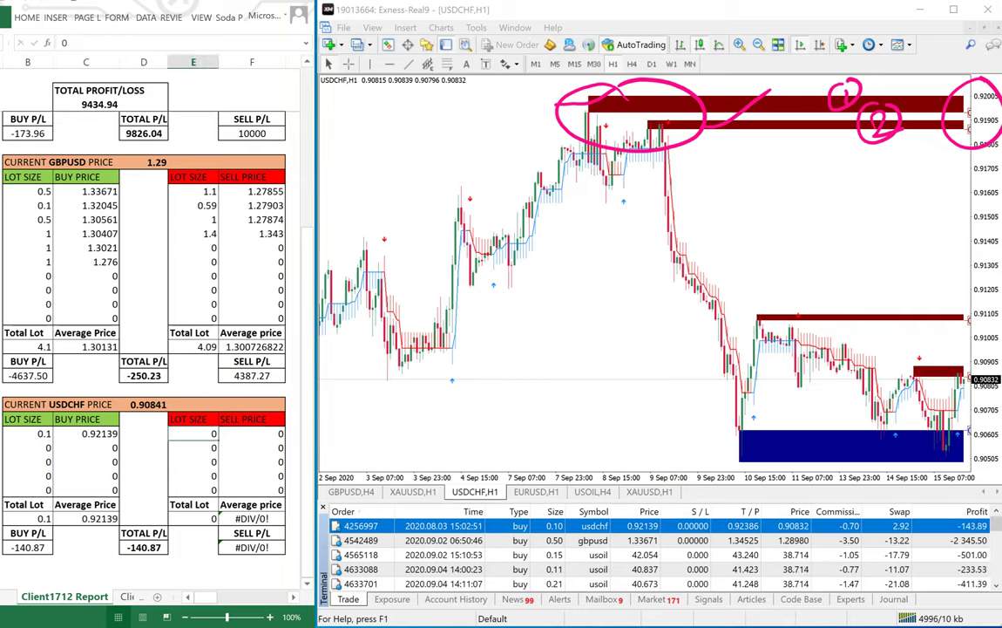
pyautogui.write('1.1')
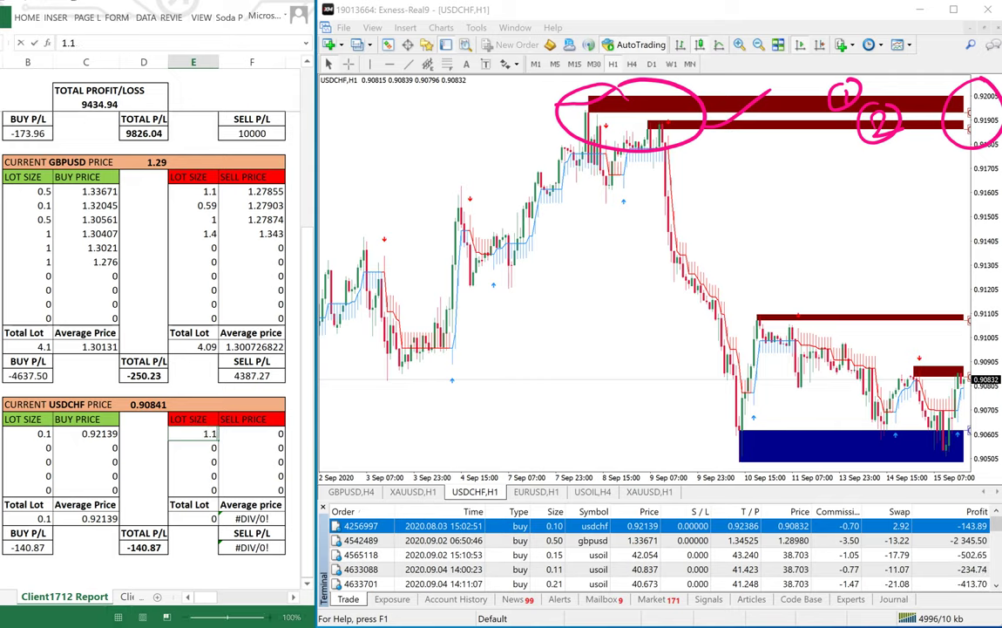
pyautogui.press('Tab')
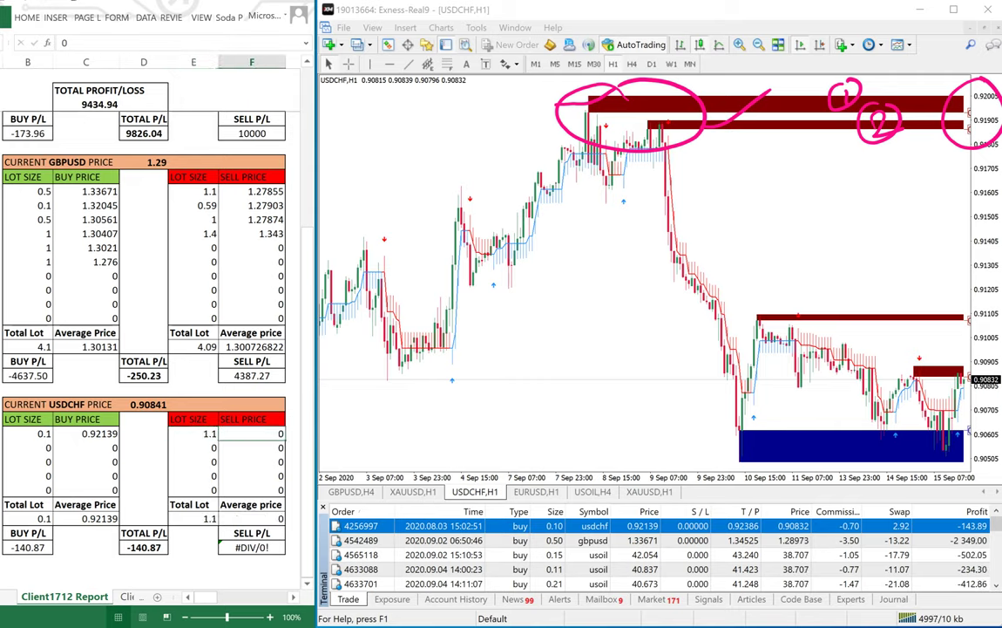
pyautogui.write('0.920')
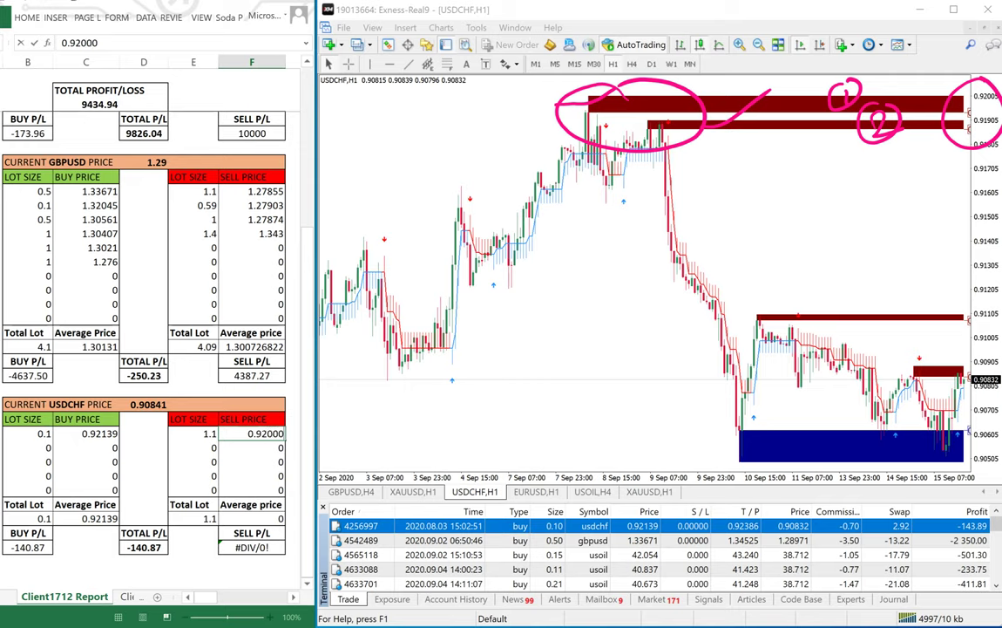
pyautogui.press('Return')
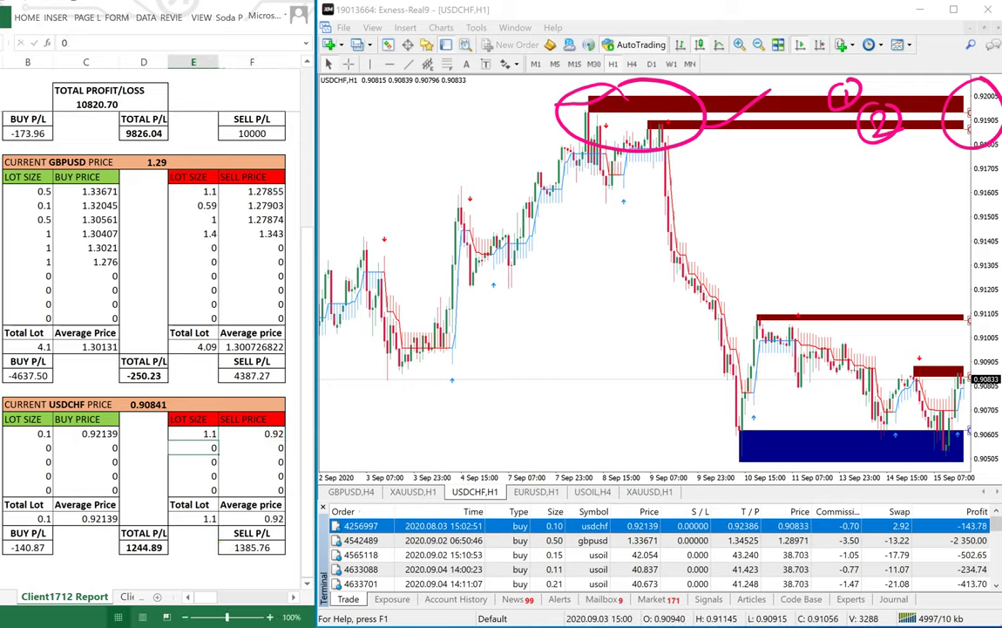
# Step: Draw an arrow down to the blue zone labelled "Supp", an arrow up from it, and circle the 0.90605 level
pyautogui.moveTo(634, 150); pyautogui.dragTo(714, 434)
pyautogui.moveTo(702, 431)
pyautogui.mouseDown()
pyautogui.moveTo(718, 446)
pyautogui.moveTo(735, 425)
pyautogui.moveTo(781, 430)
pyautogui.moveTo(809, 453)
pyautogui.moveTo(843, 430)
pyautogui.mouseUp()
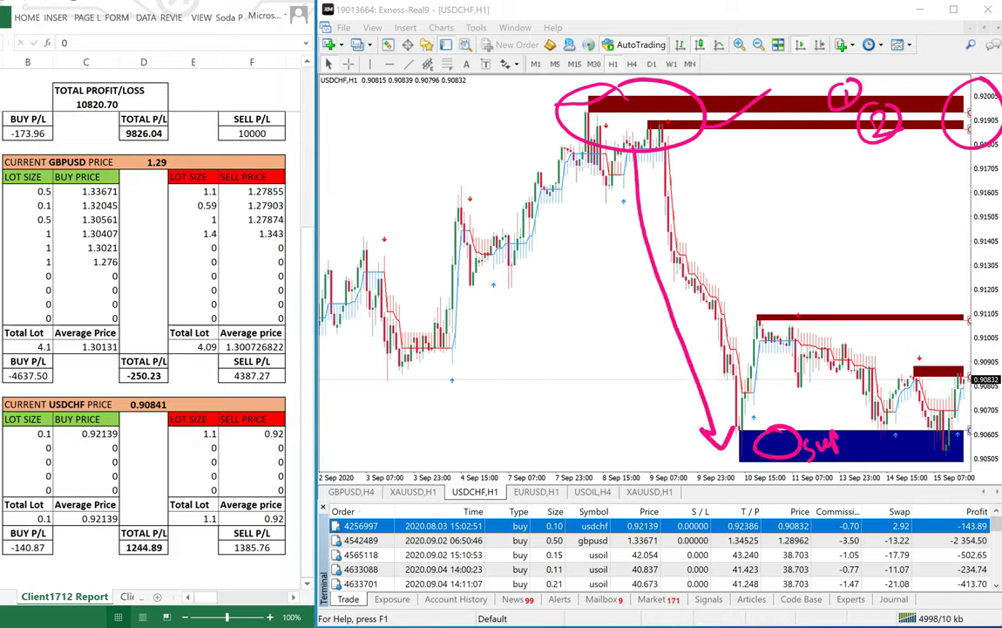
pyautogui.moveTo(763, 416)
pyautogui.mouseDown()
pyautogui.moveTo(830, 306)
pyautogui.moveTo(826, 323)
pyautogui.mouseUp()
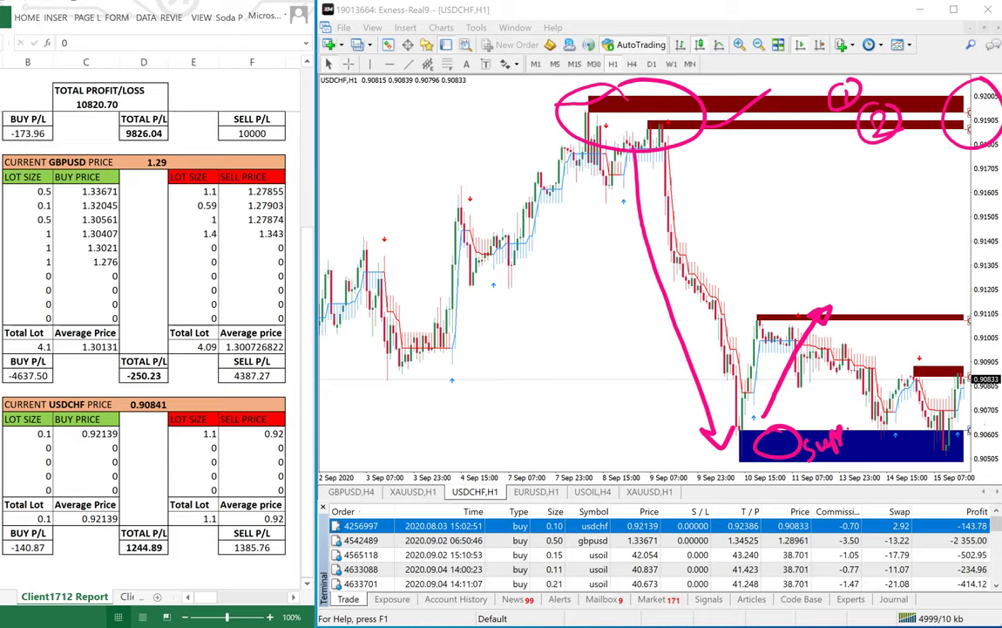
pyautogui.moveTo(994, 426)
pyautogui.mouseDown()
pyautogui.moveTo(971, 444)
pyautogui.moveTo(991, 423)
pyautogui.mouseUp()
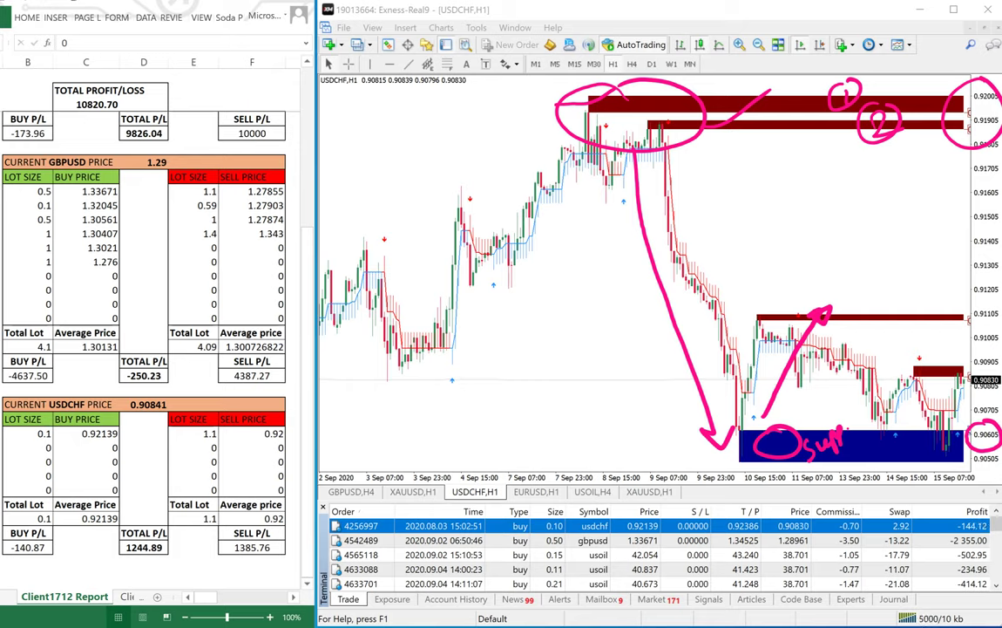
# Step: Add a USDCHF buy position with lot size 1 and buy price 0.9065 in the second row
pyautogui.click(194, 448)
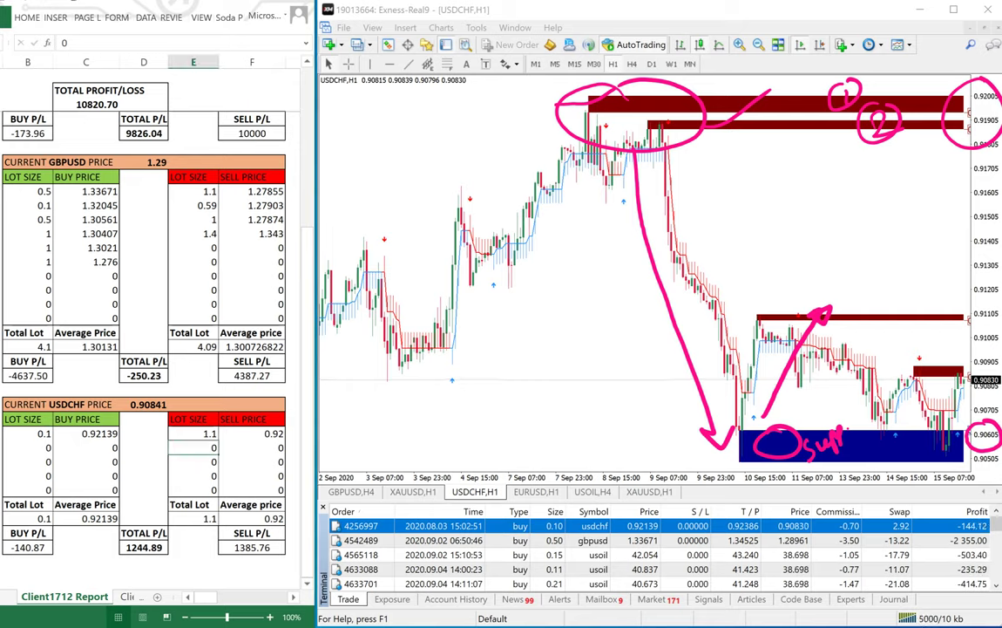
pyautogui.click(193, 519)
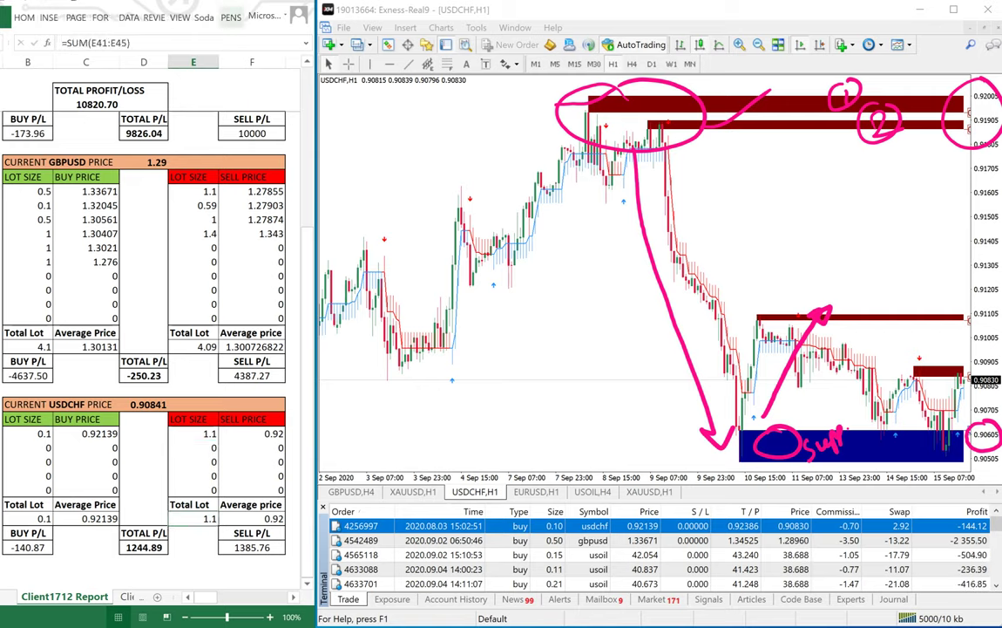
pyautogui.click(28, 447)
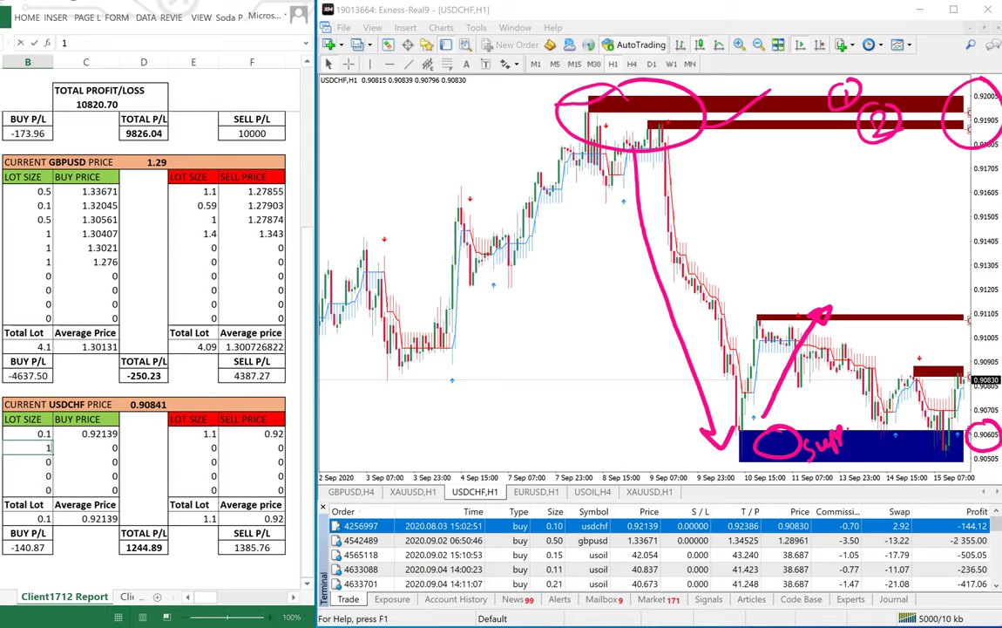
pyautogui.write('1.0')
pyautogui.press('Tab')
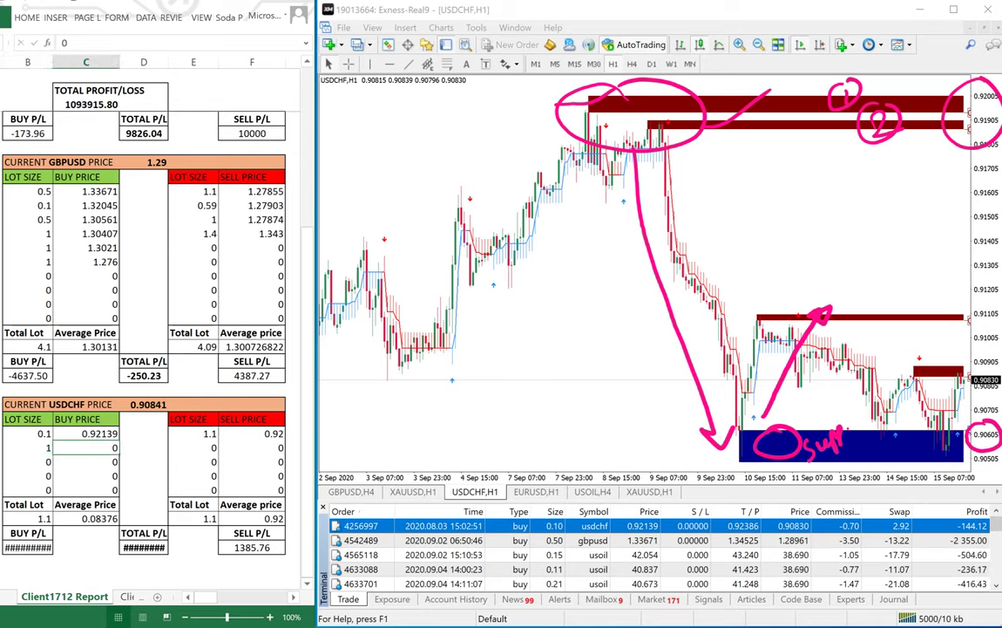
pyautogui.write('0,8')
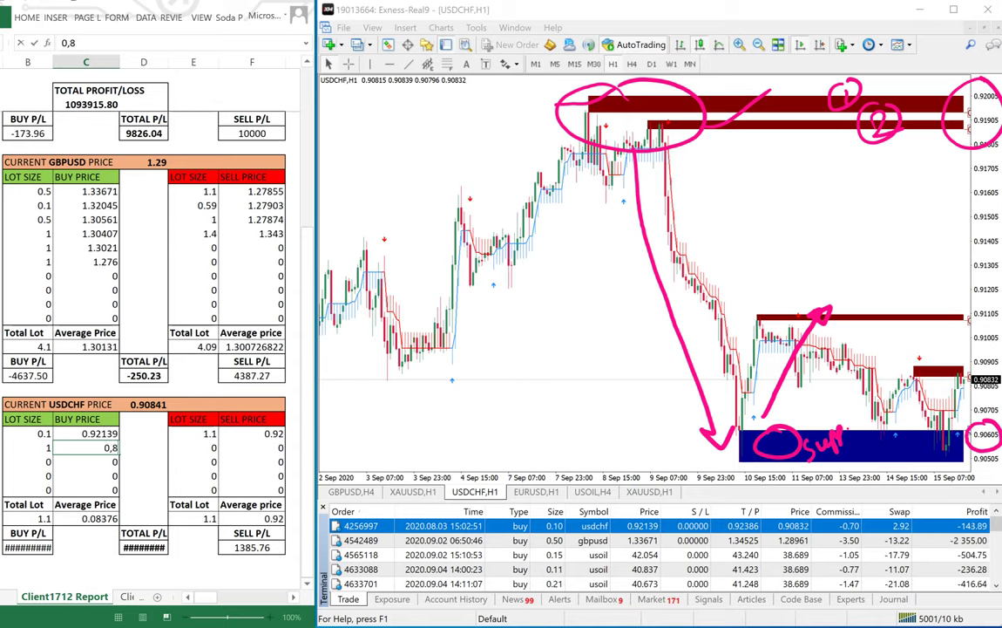
pyautogui.press('BackSpace')
pyautogui.write('.9065')
pyautogui.press('Return')
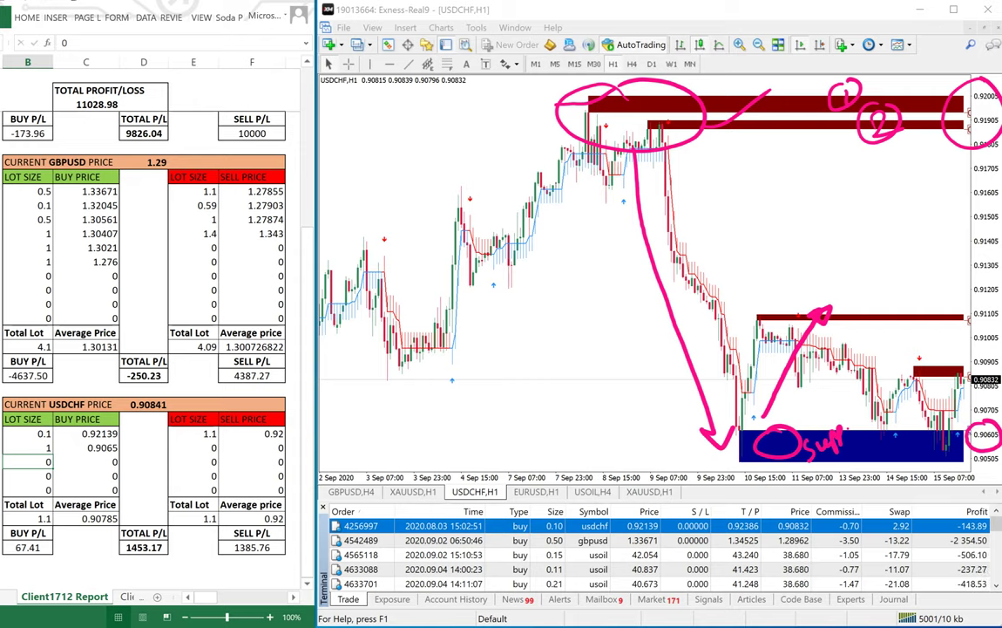
# Step: Clear the chart markings, underline both USDCHF total lots, and circle the USDCHF total P/L and the overall total profit/loss
pyautogui.moveTo(192, 488)
pyautogui.mouseDown()
pyautogui.moveTo(194, 545)
pyautogui.moveTo(181, 491)
pyautogui.moveTo(194, 527)
pyautogui.moveTo(217, 527)
pyautogui.moveTo(198, 531)
pyautogui.mouseUp()
pyautogui.press('e')
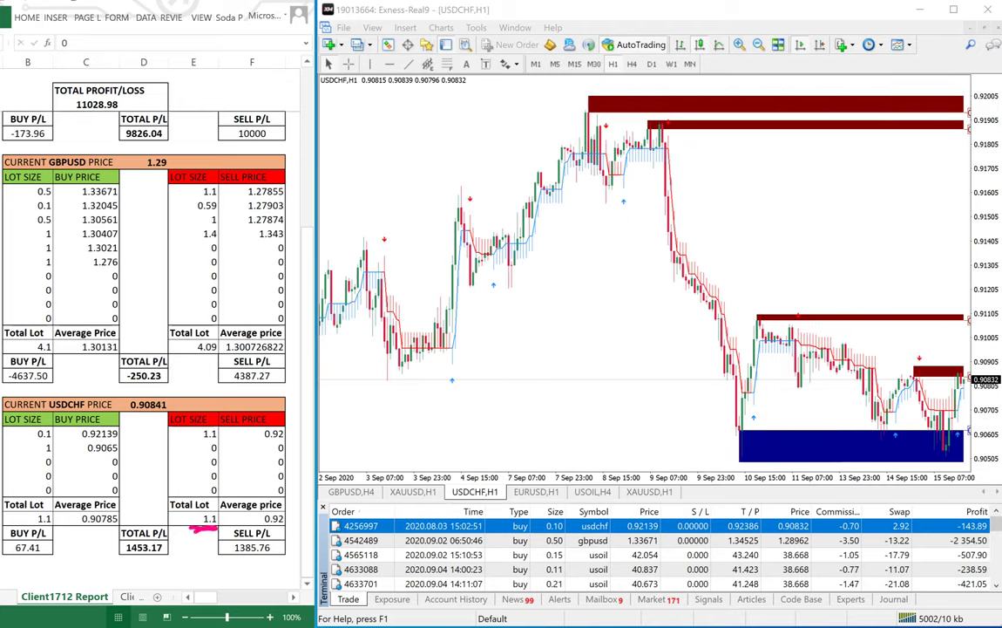
pyautogui.moveTo(34, 526); pyautogui.dragTo(53, 526)
pyautogui.moveTo(129, 516)
pyautogui.mouseDown()
pyautogui.moveTo(111, 523)
pyautogui.moveTo(159, 567)
pyautogui.moveTo(122, 512)
pyautogui.mouseUp()
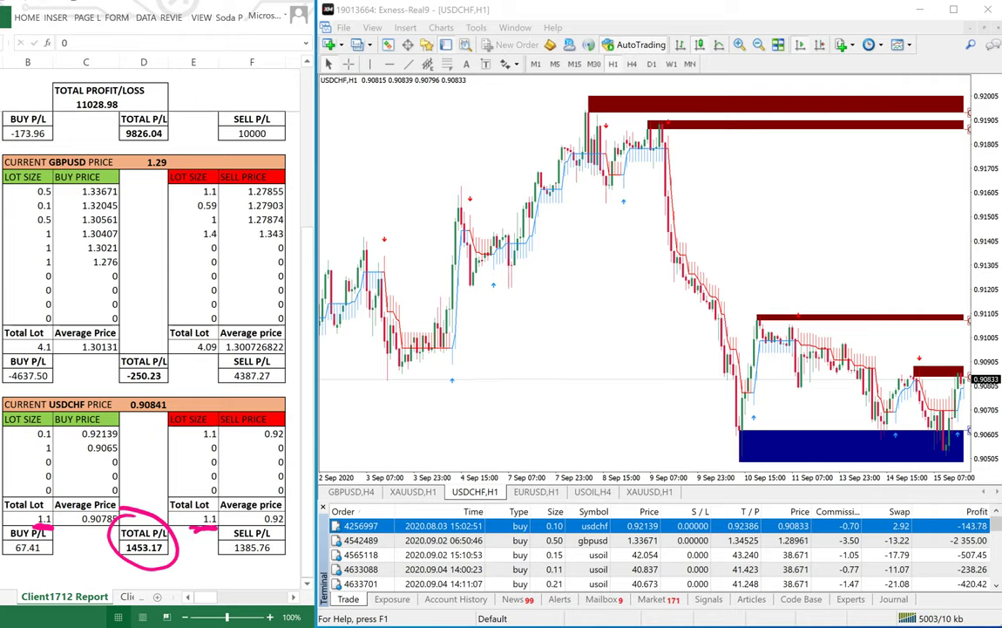
pyautogui.moveTo(65, 90)
pyautogui.mouseDown()
pyautogui.moveTo(77, 82)
pyautogui.moveTo(64, 86)
pyautogui.mouseUp()
# Step: Write -11,000 and +11,000 below each other on the chart, underline them twice, and clear all markings
pyautogui.moveTo(471, 376)
pyautogui.mouseDown()
pyautogui.moveTo(501, 346)
pyautogui.moveTo(513, 310)
pyautogui.moveTo(549, 300)
pyautogui.mouseUp()
pyautogui.moveTo(565, 264); pyautogui.dragTo(562, 265)
pyautogui.moveTo(595, 233); pyautogui.dragTo(578, 262)
pyautogui.moveTo(602, 214); pyautogui.dragTo(608, 208)
pyautogui.moveTo(508, 410); pyautogui.dragTo(528, 392)
pyautogui.moveTo(510, 387); pyautogui.dragTo(527, 404)
pyautogui.moveTo(534, 359); pyautogui.dragTo(546, 373)
pyautogui.moveTo(549, 347)
pyautogui.mouseDown()
pyautogui.moveTo(559, 359)
pyautogui.moveTo(575, 350)
pyautogui.mouseUp()
pyautogui.moveTo(582, 317); pyautogui.dragTo(638, 255)
pyautogui.moveTo(511, 422); pyautogui.dragTo(649, 265)
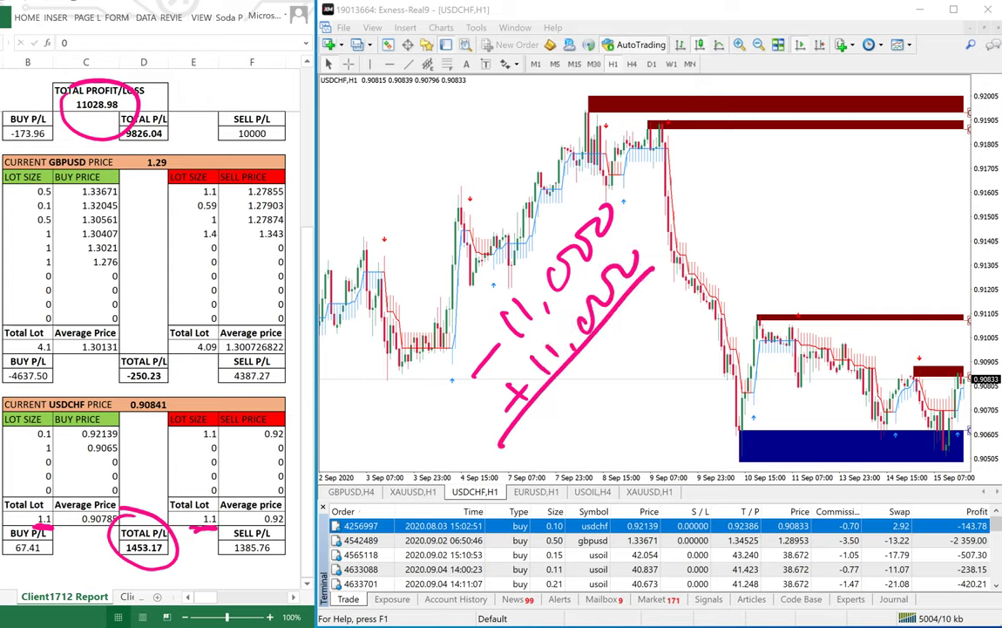
pyautogui.moveTo(501, 444); pyautogui.dragTo(672, 275)
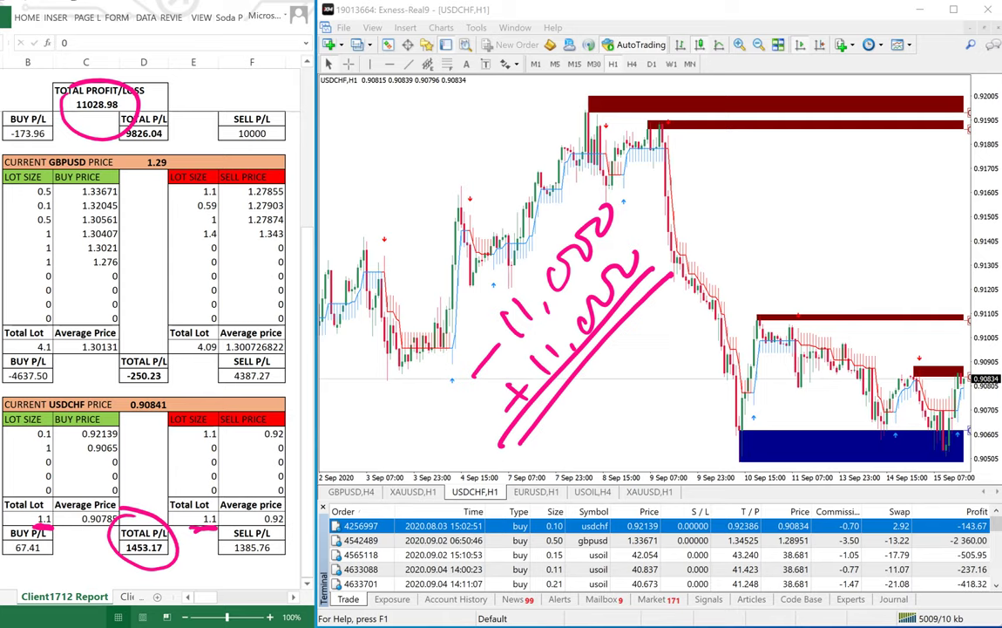
pyautogui.press('Escape')
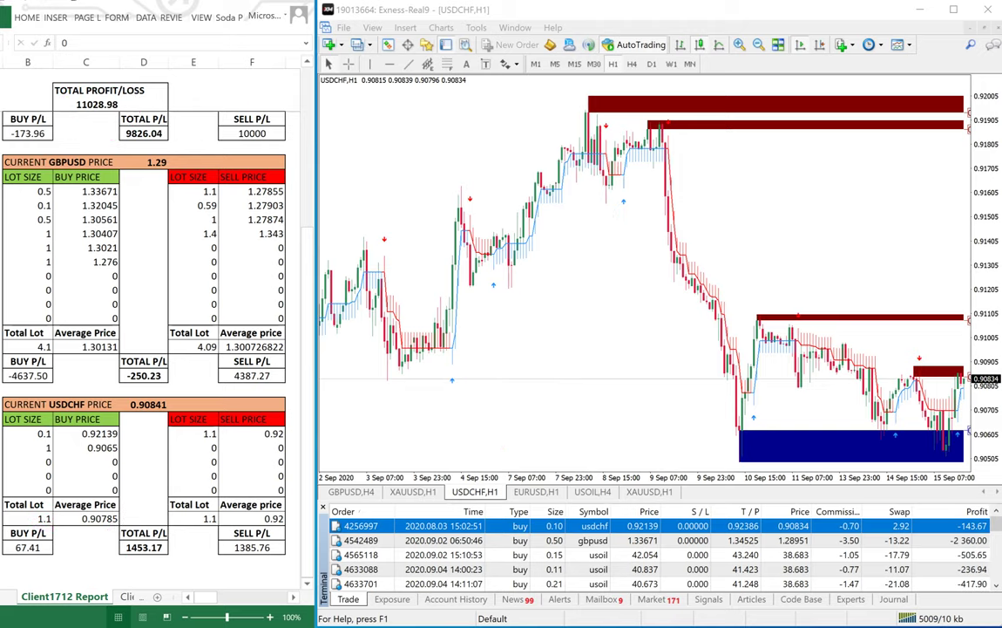
# Step: Tick the two upper red zones and circle their two sell signals and the price level around 0.92005
pyautogui.moveTo(772, 103); pyautogui.dragTo(827, 83)
pyautogui.moveTo(783, 124); pyautogui.dragTo(827, 108)
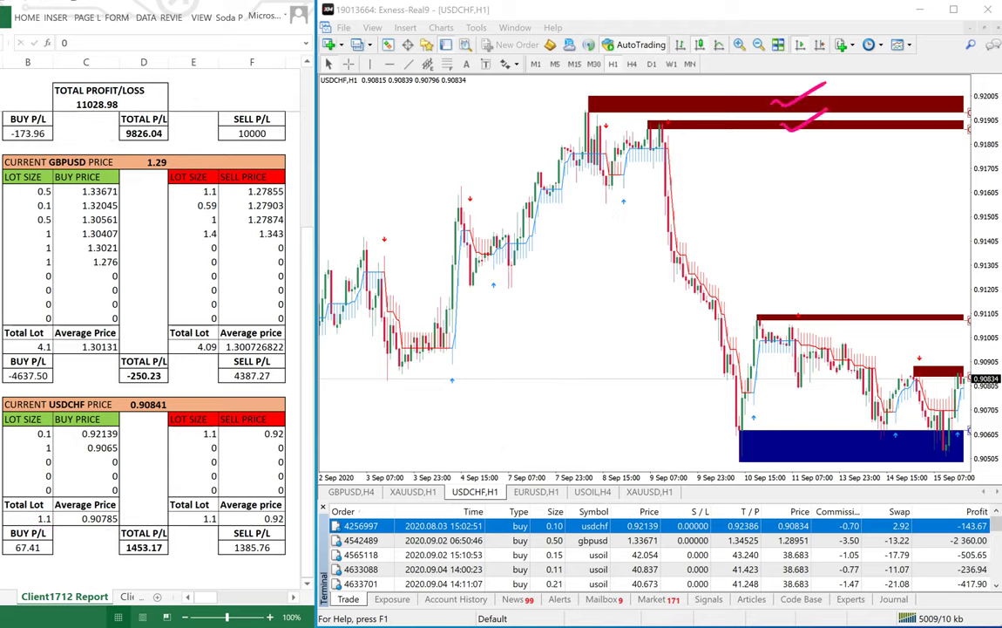
pyautogui.moveTo(614, 115); pyautogui.dragTo(610, 114)
pyautogui.moveTo(685, 109)
pyautogui.mouseDown()
pyautogui.moveTo(654, 122)
pyautogui.moveTo(678, 107)
pyautogui.mouseUp()
pyautogui.moveTo(989, 83)
pyautogui.mouseDown()
pyautogui.moveTo(967, 131)
pyautogui.moveTo(998, 87)
pyautogui.mouseUp()
# Step: Draw an arrow down to the blue zone, one rising from it, and a curve falling to the second buy signal
pyautogui.moveTo(682, 122)
pyautogui.mouseDown()
pyautogui.moveTo(741, 432)
pyautogui.moveTo(751, 455)
pyautogui.moveTo(755, 436)
pyautogui.moveTo(781, 452)
pyautogui.moveTo(806, 436)
pyautogui.mouseUp()
pyautogui.moveTo(767, 397)
pyautogui.mouseDown()
pyautogui.moveTo(751, 416)
pyautogui.moveTo(833, 301)
pyautogui.mouseUp()
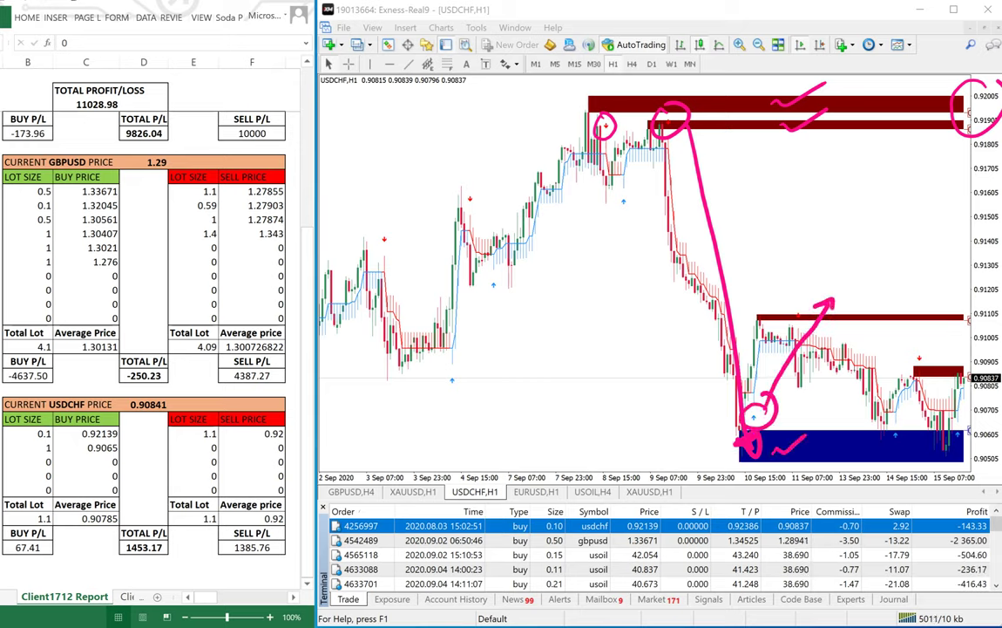
pyautogui.moveTo(780, 338)
pyautogui.mouseDown()
pyautogui.moveTo(832, 342)
pyautogui.moveTo(880, 371)
pyautogui.moveTo(909, 405)
pyautogui.moveTo(906, 421)
pyautogui.mouseUp()
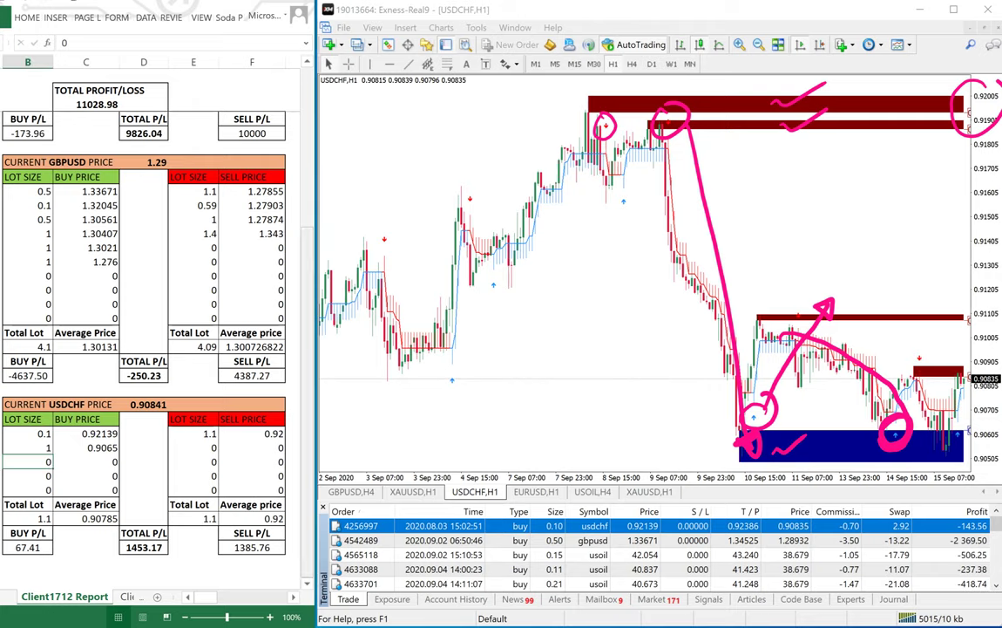
# Step: Bring the USOIL table into view, clear the chart markings, and circle the three buy signals at the blue zone
pyautogui.moveTo(307, 403); pyautogui.dragTo(307, 246)
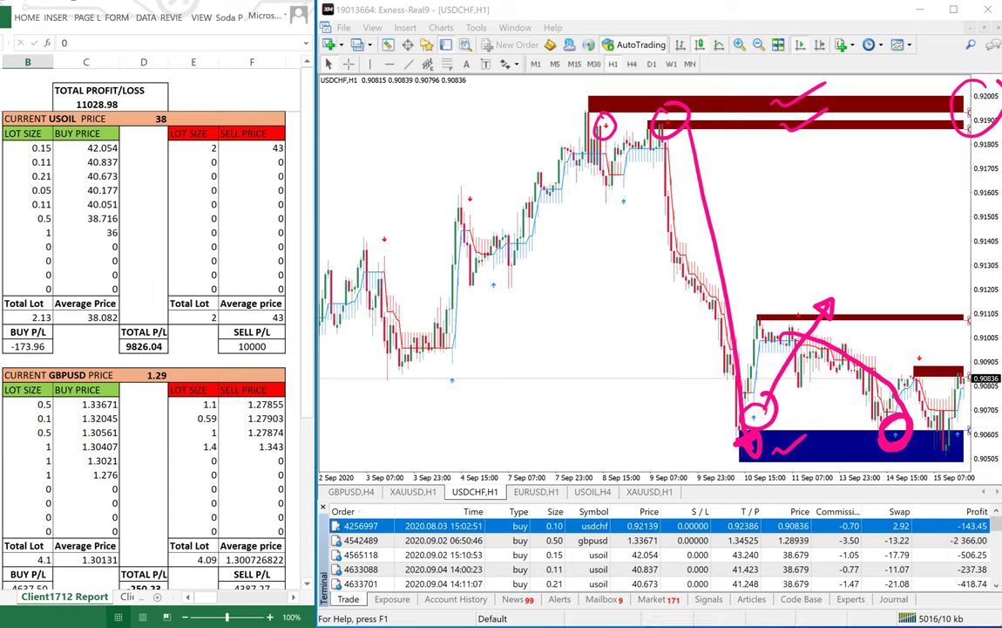
pyautogui.moveTo(996, 428)
pyautogui.mouseDown()
pyautogui.moveTo(967, 428)
pyautogui.moveTo(990, 450)
pyautogui.moveTo(980, 424)
pyautogui.moveTo(963, 435)
pyautogui.moveTo(952, 425)
pyautogui.mouseUp()
pyautogui.moveTo(891, 417)
pyautogui.mouseDown()
pyautogui.moveTo(885, 434)
pyautogui.moveTo(891, 415)
pyautogui.moveTo(896, 423)
pyautogui.mouseUp()
pyautogui.hotkey('ctrl', 'shift', '7')
pyautogui.moveTo(959, 423)
pyautogui.mouseDown()
pyautogui.moveTo(963, 436)
pyautogui.moveTo(954, 421)
pyautogui.mouseUp()
pyautogui.moveTo(895, 420); pyautogui.dragTo(889, 421)
pyautogui.moveTo(748, 408)
pyautogui.mouseDown()
pyautogui.moveTo(733, 429)
pyautogui.moveTo(748, 410)
pyautogui.mouseUp()
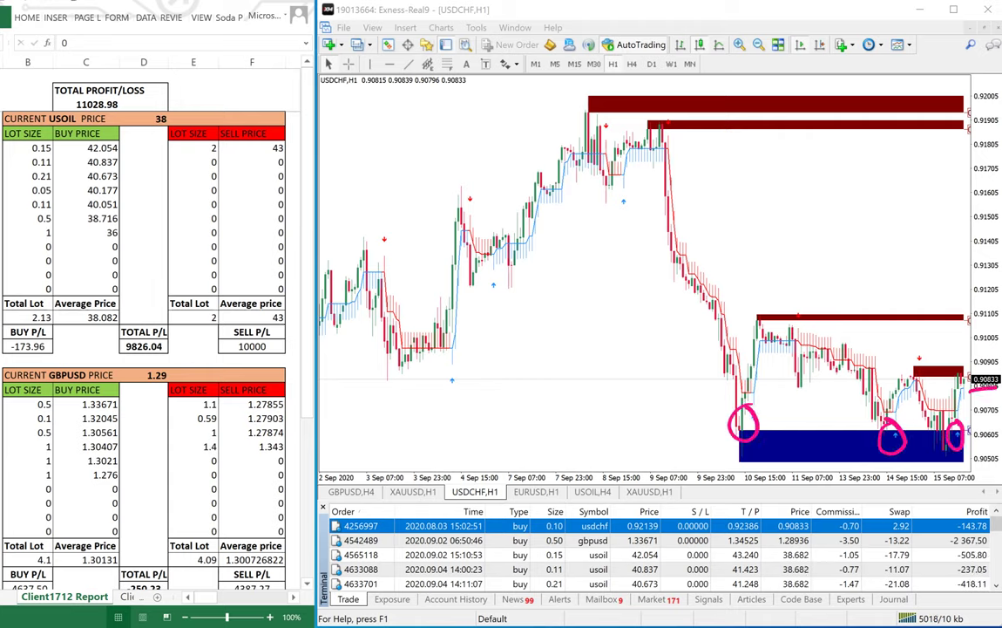
# Step: Underline the current price, write a circled 1 on the middle red zone, and write 0.5 above it
pyautogui.moveTo(971, 392); pyautogui.dragTo(998, 384)
pyautogui.moveTo(909, 314)
pyautogui.mouseDown()
pyautogui.moveTo(912, 327)
pyautogui.moveTo(898, 320)
pyautogui.moveTo(906, 294)
pyautogui.mouseUp()
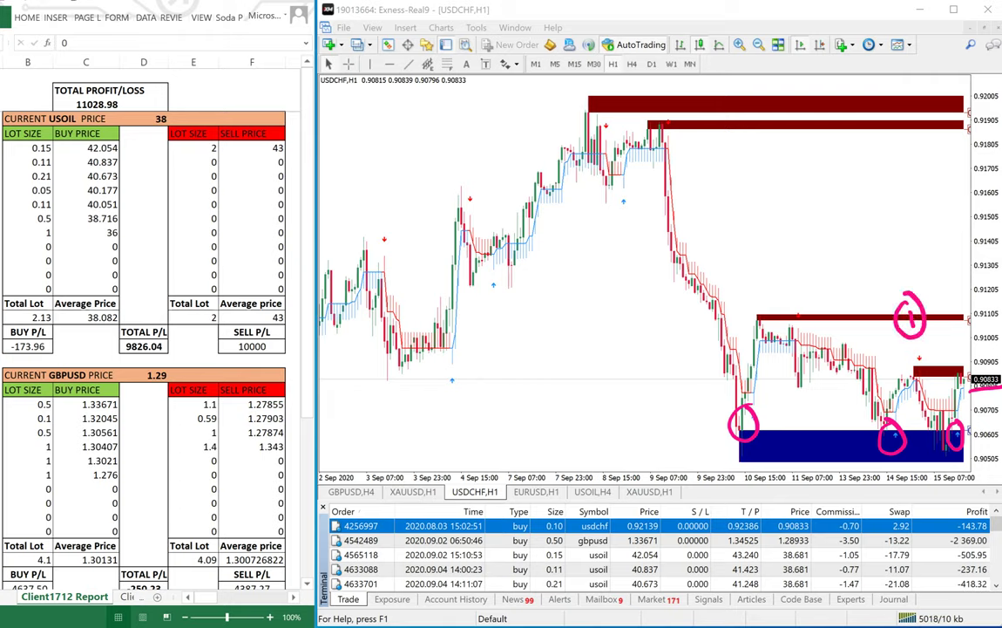
pyautogui.moveTo(897, 257)
pyautogui.mouseDown()
pyautogui.moveTo(936, 253)
pyautogui.moveTo(930, 263)
pyautogui.mouseUp()
pyautogui.click(917, 253)
pyautogui.moveTo(923, 242); pyautogui.dragTo(939, 224)
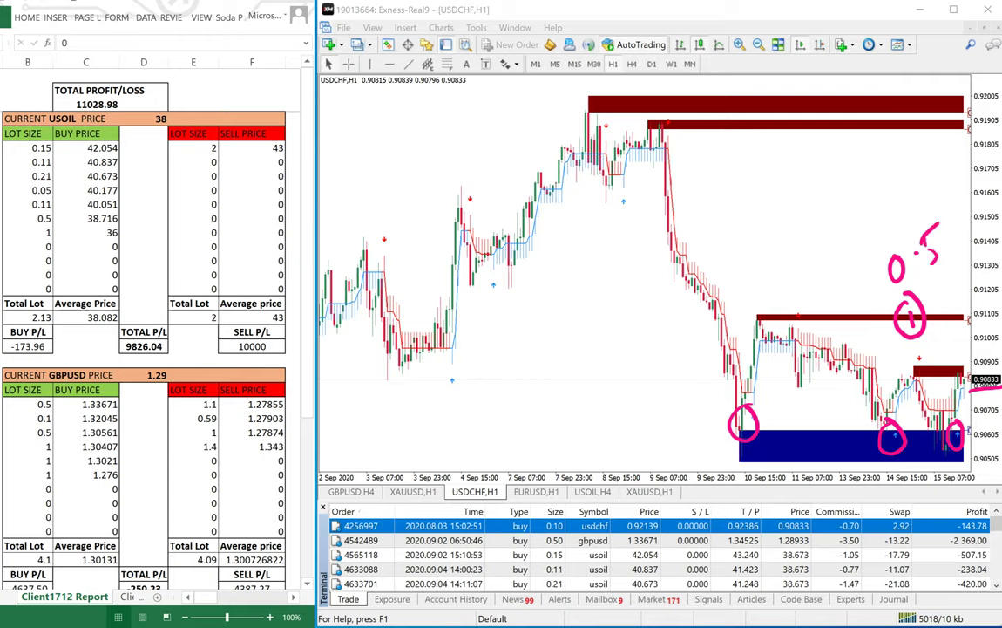
# Step: Write "Sell 1.0" at the upper red zones and underline "Sell" twice
pyautogui.moveTo(861, 127); pyautogui.dragTo(863, 150)
pyautogui.moveTo(895, 120); pyautogui.dragTo(897, 118)
pyautogui.moveTo(818, 153); pyautogui.dragTo(811, 178)
pyautogui.moveTo(824, 164)
pyautogui.mouseDown()
pyautogui.moveTo(830, 156)
pyautogui.moveTo(849, 162)
pyautogui.mouseUp()
pyautogui.moveTo(857, 123)
pyautogui.mouseDown()
pyautogui.moveTo(852, 157)
pyautogui.moveTo(866, 158)
pyautogui.mouseUp()
pyautogui.moveTo(804, 201); pyautogui.dragTo(870, 169)
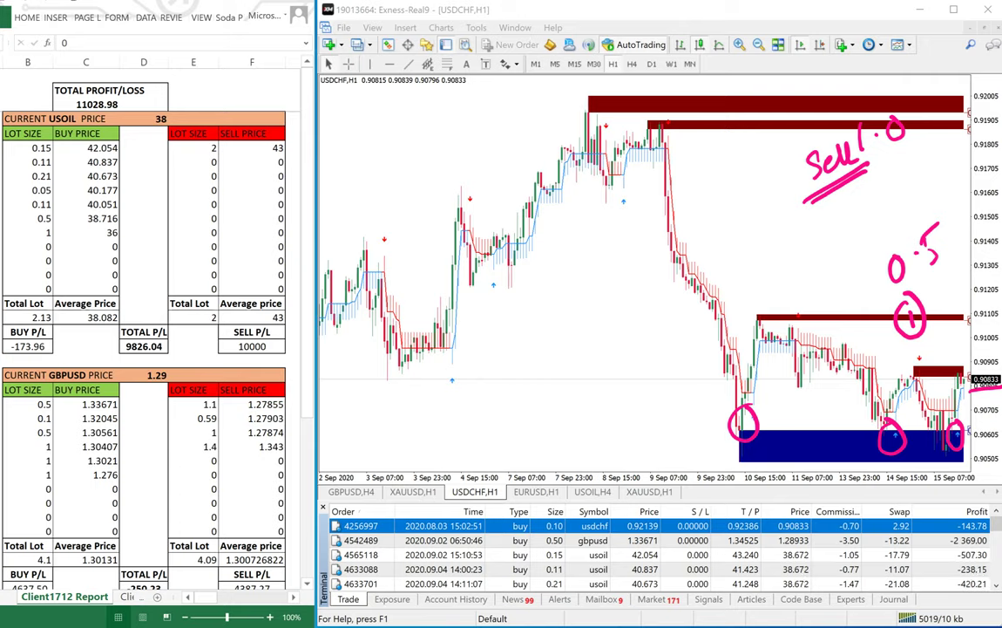
# Step: Look through the open trades down to the newest orders and the account balance line
pyautogui.hotkey('alt', 'Tab')
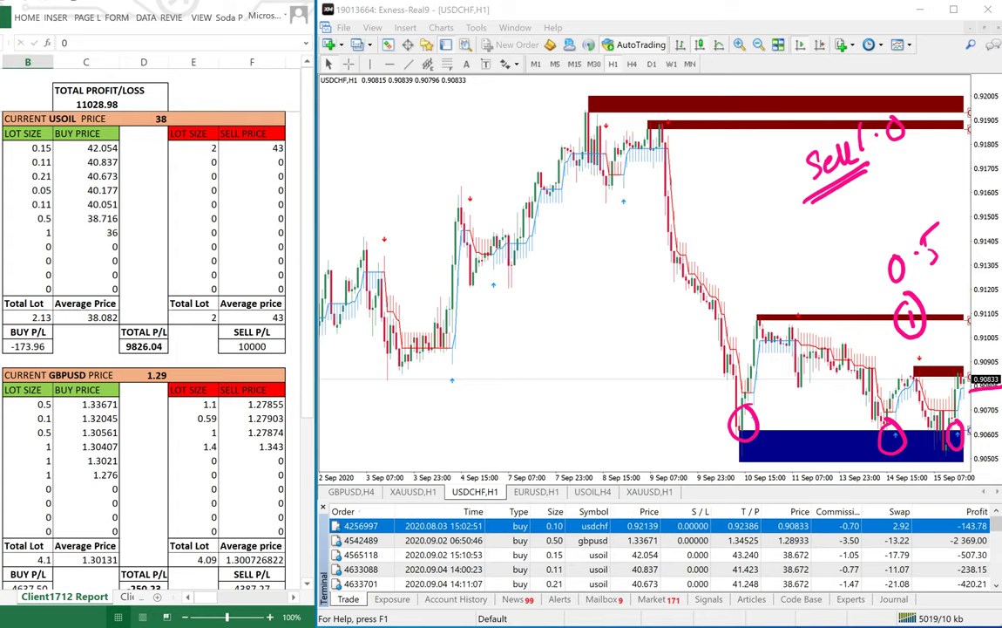
pyautogui.moveTo(307, 386); pyautogui.dragTo(306, 476)
pyautogui.moveTo(307, 385)
pyautogui.mouseDown()
pyautogui.moveTo(307, 396)
pyautogui.moveTo(306, 366)
pyautogui.mouseUp()
pyautogui.scroll(-1, 144, 349)
pyautogui.scroll(1, 144, 349)
pyautogui.click(558, 570)
pyautogui.scroll(-1, 558, 569)
pyautogui.scroll(-5, 611, 554)
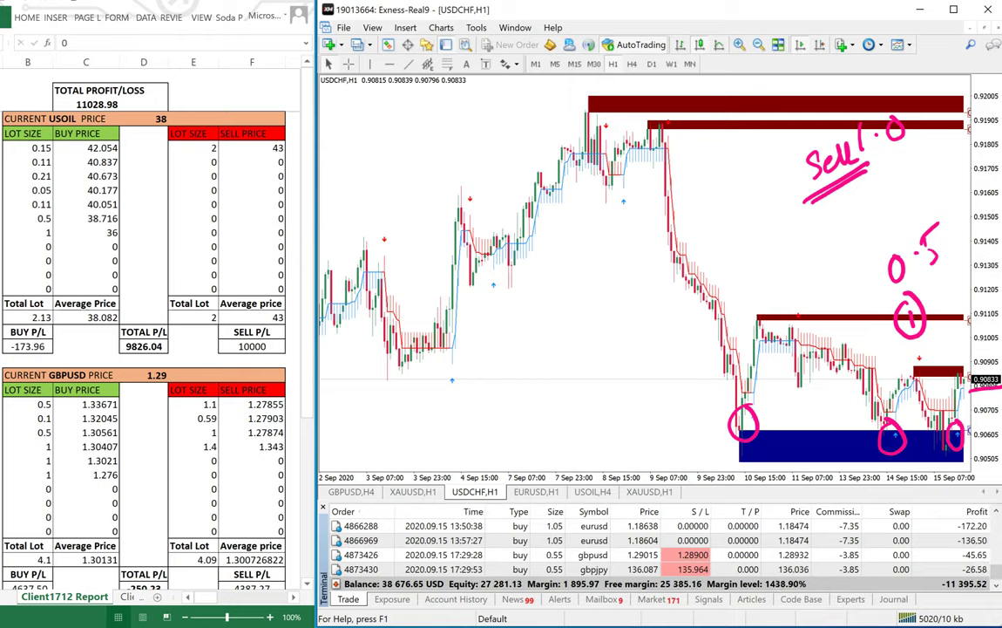
pyautogui.scroll(1, 891, 565)
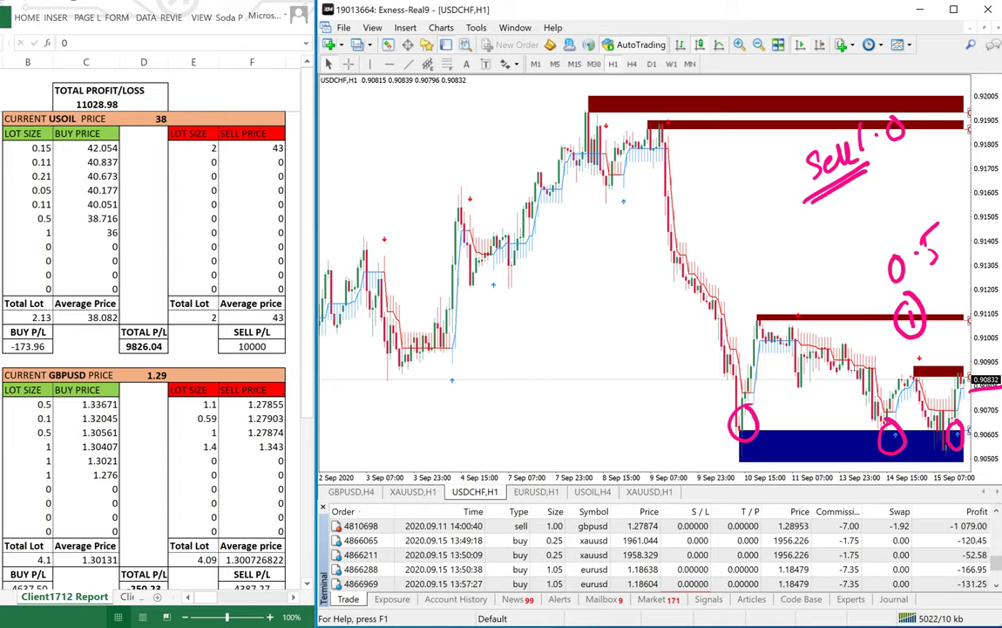
# Step: Circle the 2020.09.15 order dates, add a tick beside their profits, and mark their buy types
pyautogui.moveTo(435, 532)
pyautogui.mouseDown()
pyautogui.moveTo(395, 543)
pyautogui.moveTo(411, 600)
pyautogui.moveTo(448, 534)
pyautogui.mouseUp()
pyautogui.moveTo(922, 537); pyautogui.dragTo(953, 526)
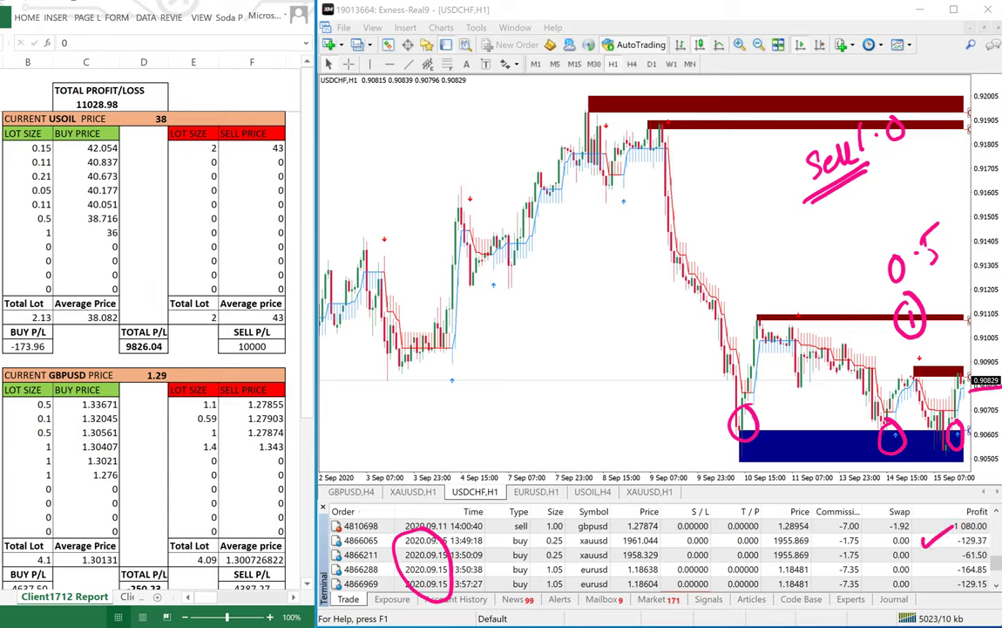
pyautogui.moveTo(525, 544); pyautogui.dragTo(535, 538)
pyautogui.scroll(-1, 663, 554)
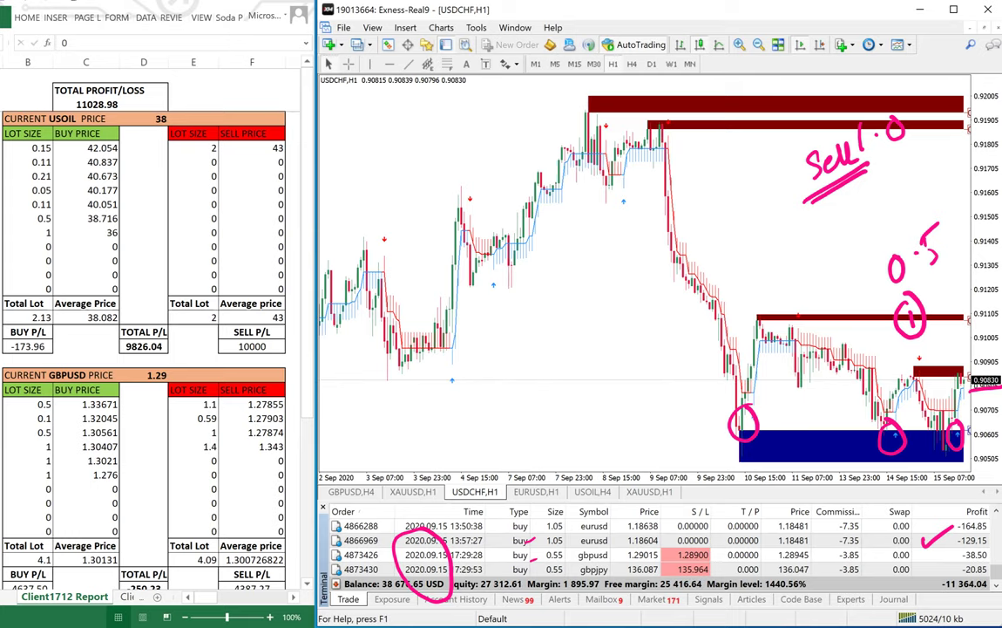
# Step: Enlarge the open trades list, clear the markings, and circle the profit values of the 2020.09.15 orders
pyautogui.moveTo(662, 502); pyautogui.dragTo(662, 476)
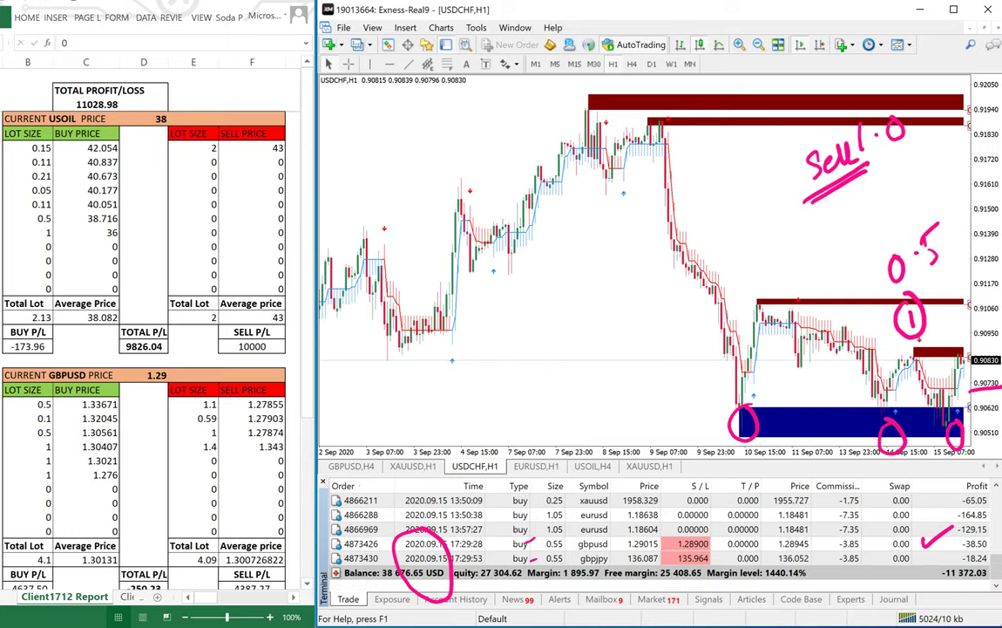
pyautogui.press('Escape')
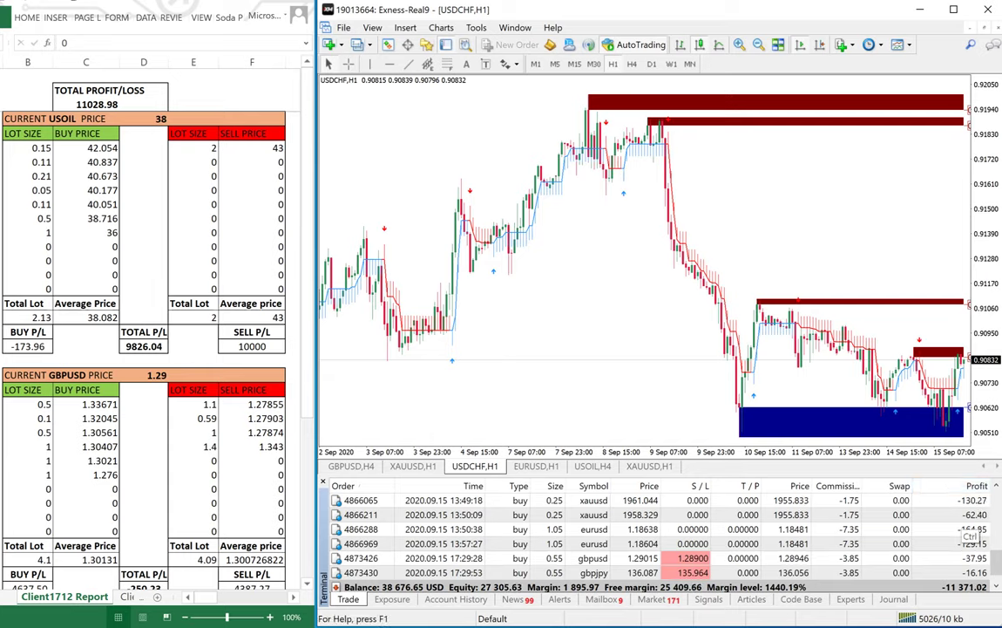
pyautogui.moveTo(963, 497)
pyautogui.mouseDown()
pyautogui.moveTo(958, 577)
pyautogui.moveTo(972, 479)
pyautogui.moveTo(950, 483)
pyautogui.mouseUp()
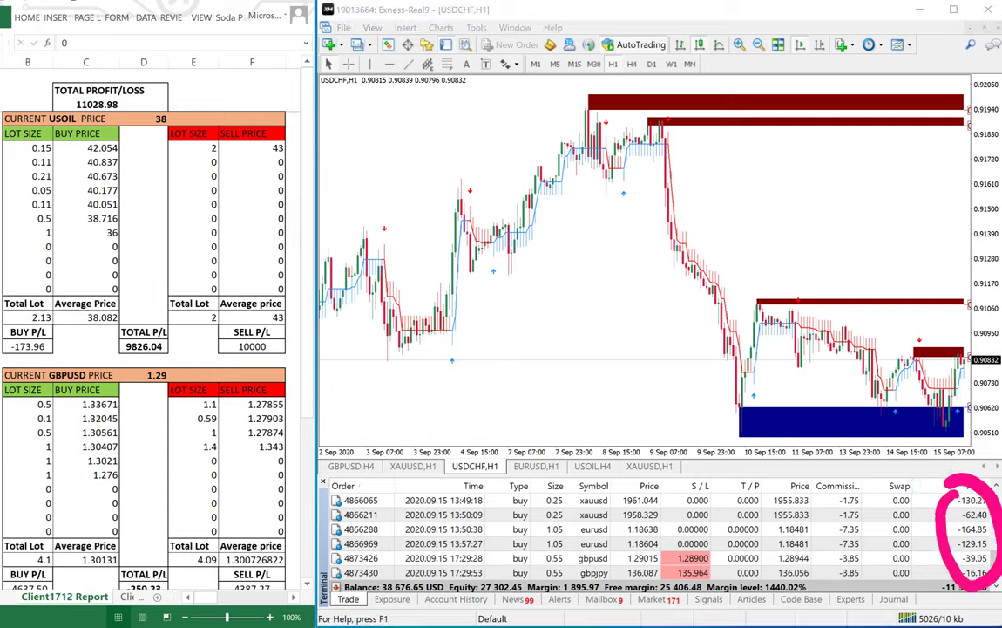
pyautogui.press('Escape')
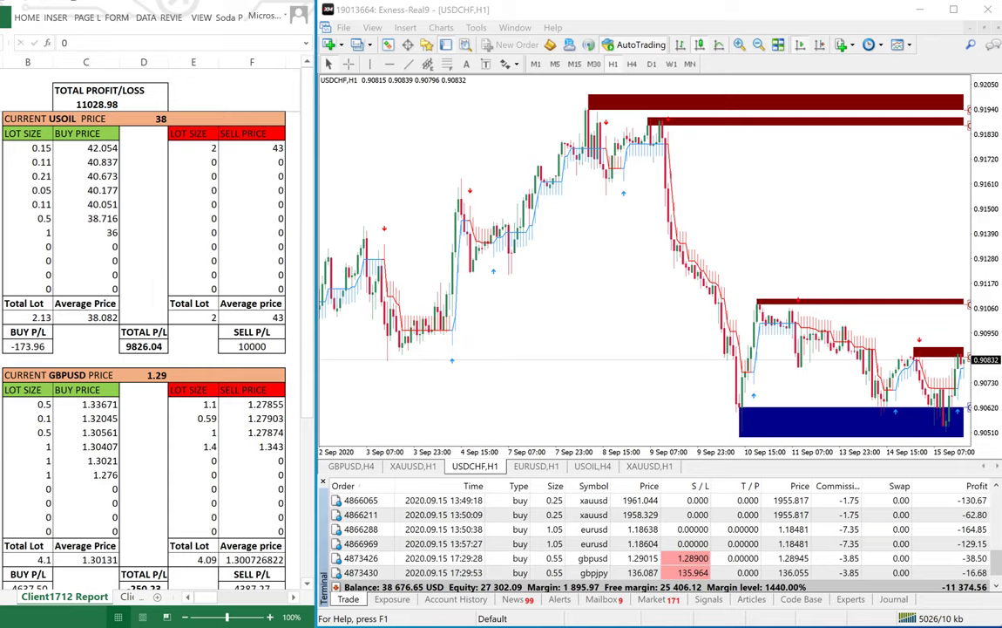
pyautogui.moveTo(975, 486)
pyautogui.mouseDown()
pyautogui.moveTo(989, 589)
pyautogui.moveTo(999, 550)
pyautogui.mouseUp()
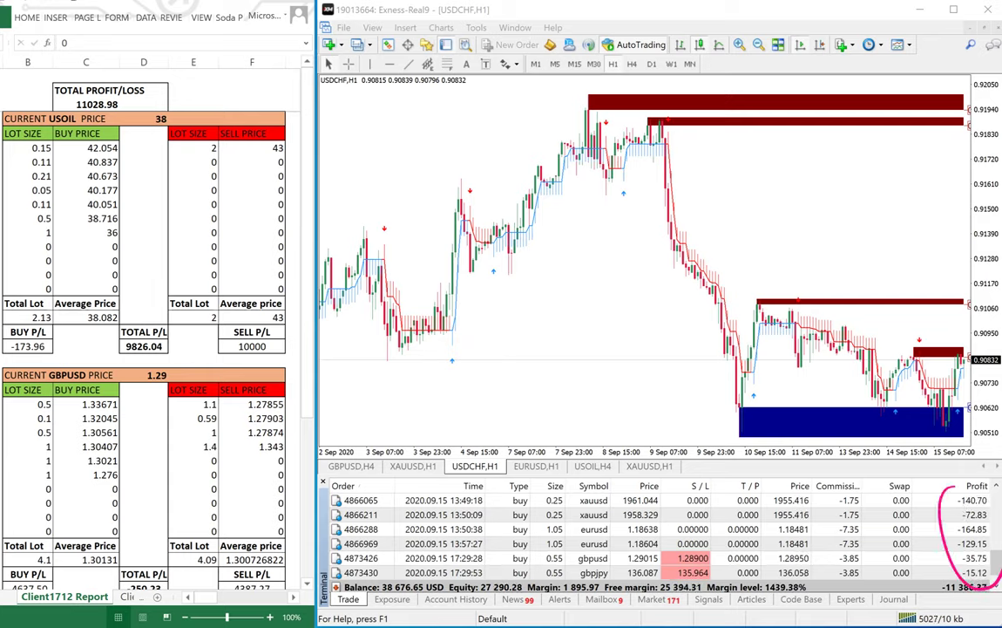
# Step: Show the XAUUSD H1 chart, circle the sell signal at the upper red zone, and write 1971 beside it
pyautogui.click(413, 467)
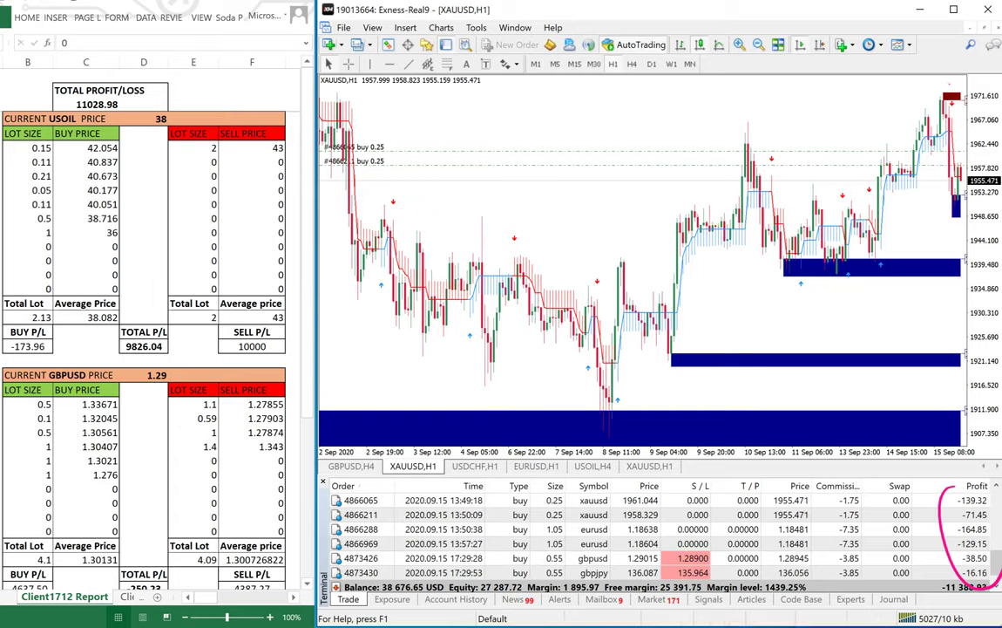
pyautogui.moveTo(951, 86)
pyautogui.mouseDown()
pyautogui.moveTo(930, 102)
pyautogui.moveTo(962, 119)
pyautogui.moveTo(946, 85)
pyautogui.mouseUp()
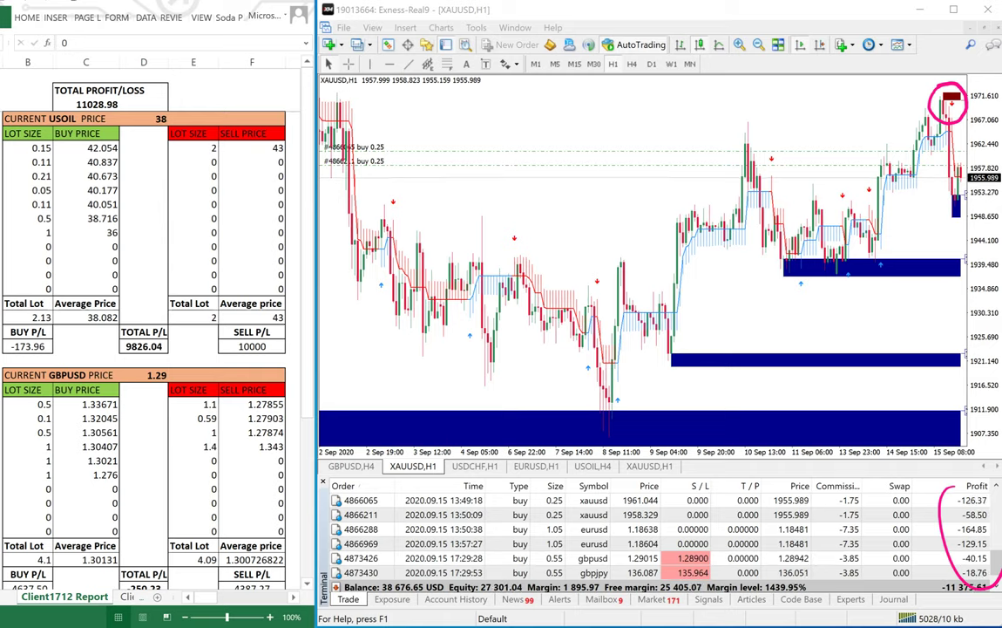
pyautogui.moveTo(832, 94)
pyautogui.mouseDown()
pyautogui.moveTo(833, 108)
pyautogui.moveTo(858, 92)
pyautogui.moveTo(858, 110)
pyautogui.mouseUp()
pyautogui.moveTo(865, 87)
pyautogui.mouseDown()
pyautogui.moveTo(875, 84)
pyautogui.moveTo(874, 106)
pyautogui.mouseUp()
pyautogui.moveTo(868, 98); pyautogui.dragTo(882, 94)
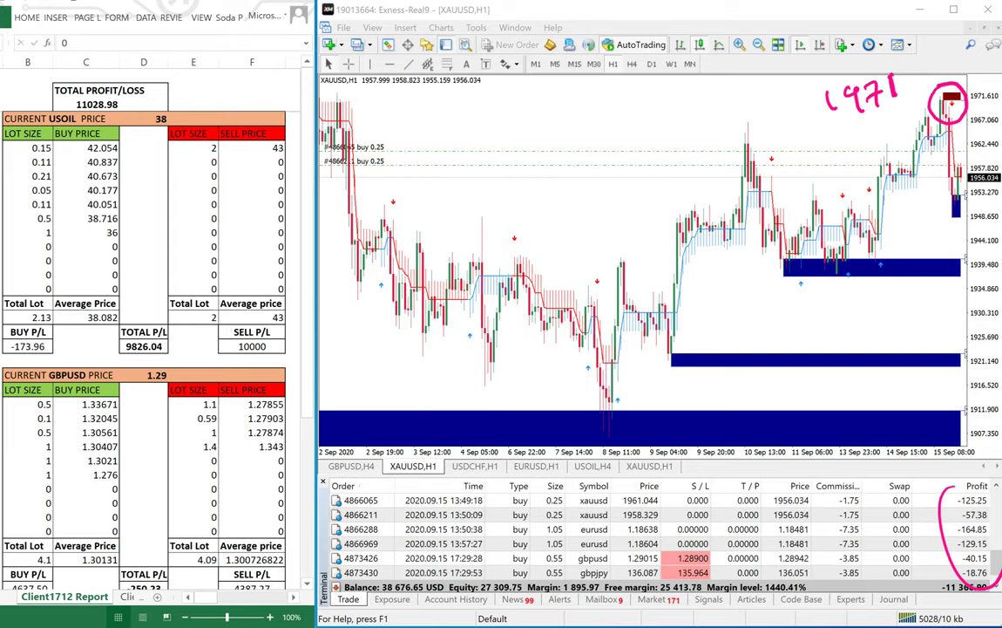
# Step: Write 1970 with 1950 beneath it in the upper middle of the XAUUSD chart
pyautogui.moveTo(577, 120); pyautogui.dragTo(582, 140)
pyautogui.moveTo(601, 111); pyautogui.dragTo(608, 131)
pyautogui.moveTo(610, 108)
pyautogui.mouseDown()
pyautogui.moveTo(623, 102)
pyautogui.moveTo(627, 125)
pyautogui.mouseUp()
pyautogui.moveTo(641, 92)
pyautogui.mouseDown()
pyautogui.moveTo(639, 111)
pyautogui.moveTo(641, 93)
pyautogui.mouseUp()
pyautogui.moveTo(593, 169); pyautogui.dragTo(602, 189)
pyautogui.moveTo(627, 150)
pyautogui.mouseDown()
pyautogui.moveTo(614, 184)
pyautogui.moveTo(629, 181)
pyautogui.moveTo(653, 138)
pyautogui.mouseUp()
pyautogui.moveTo(665, 131); pyautogui.dragTo(662, 133)
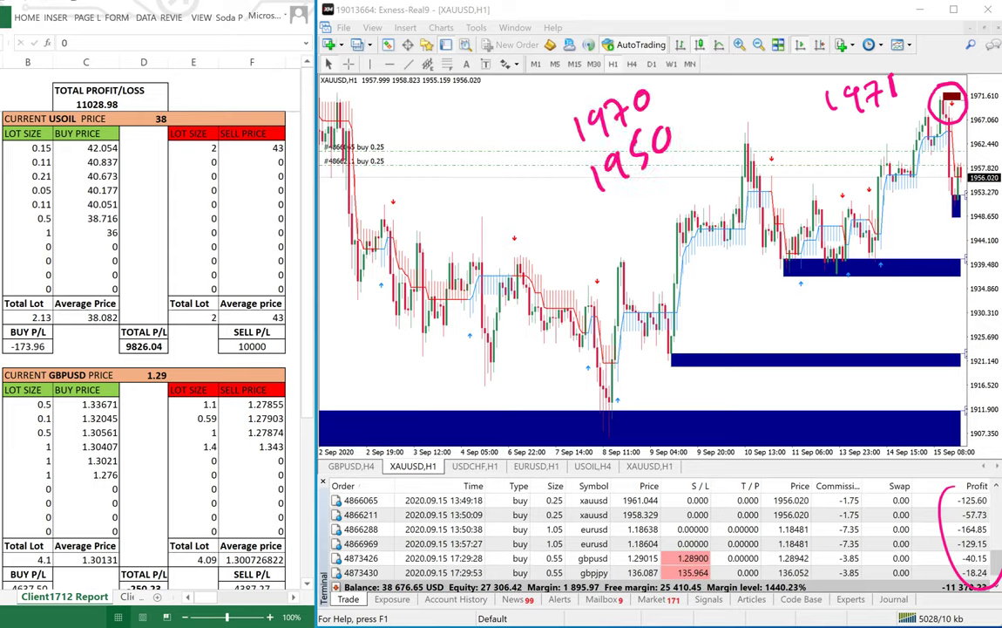
# Step: Mark the fall from the red zone to the blue zone with a down arrow and level lines, and write the difference 20 under 1950
pyautogui.moveTo(920, 104); pyautogui.dragTo(931, 238)
pyautogui.moveTo(931, 238)
pyautogui.mouseDown()
pyautogui.moveTo(946, 220)
pyautogui.moveTo(993, 223)
pyautogui.mouseUp()
pyautogui.moveTo(972, 108); pyautogui.dragTo(996, 104)
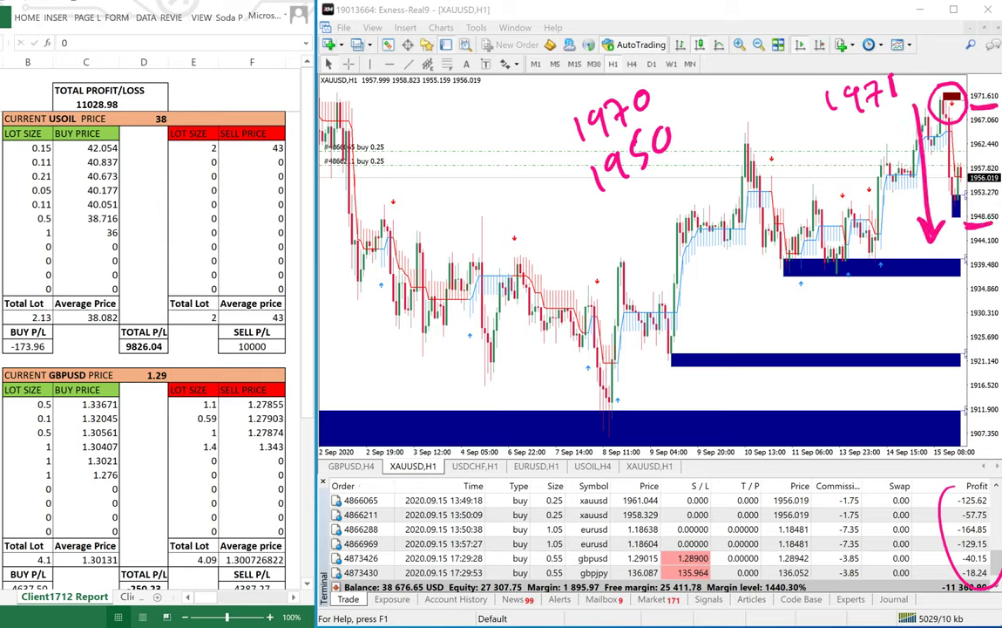
pyautogui.moveTo(586, 222); pyautogui.dragTo(690, 144)
pyautogui.moveTo(641, 204)
pyautogui.mouseDown()
pyautogui.moveTo(665, 214)
pyautogui.moveTo(675, 178)
pyautogui.mouseUp()
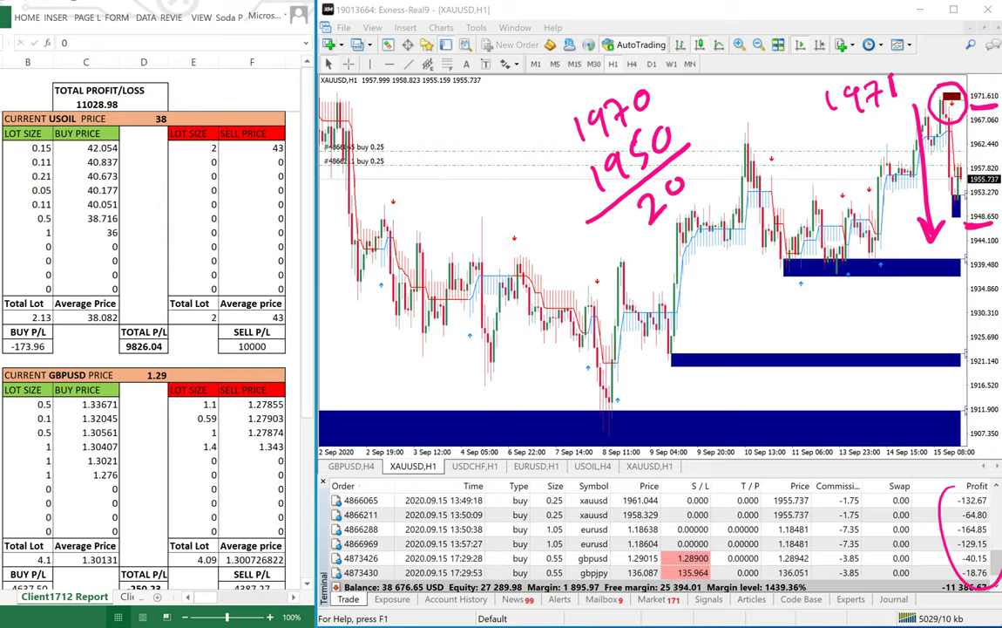
# Step: Write 0.5 with $1000 beneath it beside the price difference on the XAUUSD chart, and underline the $1000 twice
pyautogui.moveTo(438, 167)
pyautogui.mouseDown()
pyautogui.moveTo(446, 188)
pyautogui.moveTo(439, 168)
pyautogui.mouseUp()
pyautogui.click(464, 165)
pyautogui.moveTo(471, 133)
pyautogui.mouseDown()
pyautogui.moveTo(466, 171)
pyautogui.moveTo(481, 120)
pyautogui.mouseUp()
pyautogui.moveTo(484, 197)
pyautogui.mouseDown()
pyautogui.moveTo(497, 236)
pyautogui.moveTo(508, 233)
pyautogui.mouseUp()
pyautogui.moveTo(496, 192)
pyautogui.mouseDown()
pyautogui.moveTo(515, 216)
pyautogui.moveTo(513, 185)
pyautogui.mouseUp()
pyautogui.moveTo(526, 174); pyautogui.dragTo(544, 150)
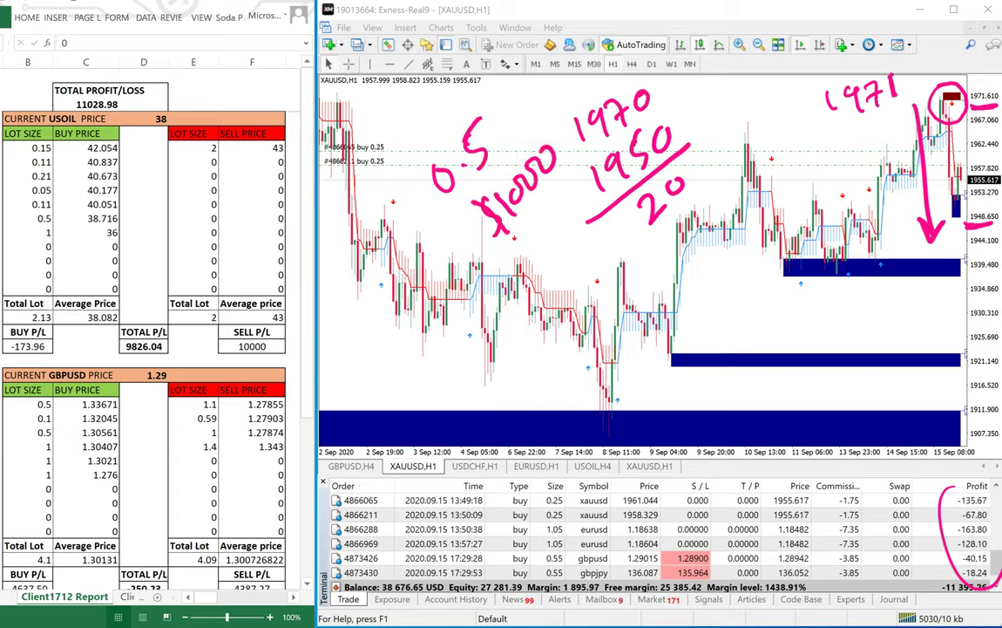
pyautogui.moveTo(507, 254); pyautogui.dragTo(567, 182)
pyautogui.moveTo(509, 258); pyautogui.dragTo(572, 194)
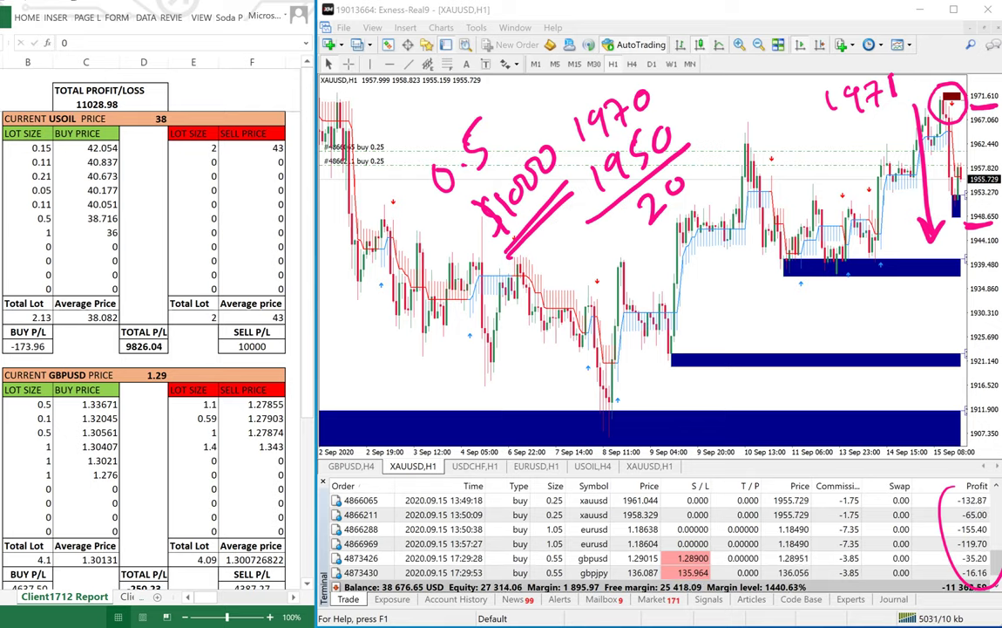
# Step: Clear the markings, show the EURUSD chart on the H4 timeframe, and circle the buy sizes of the two eurusd orders
pyautogui.press('Escape')
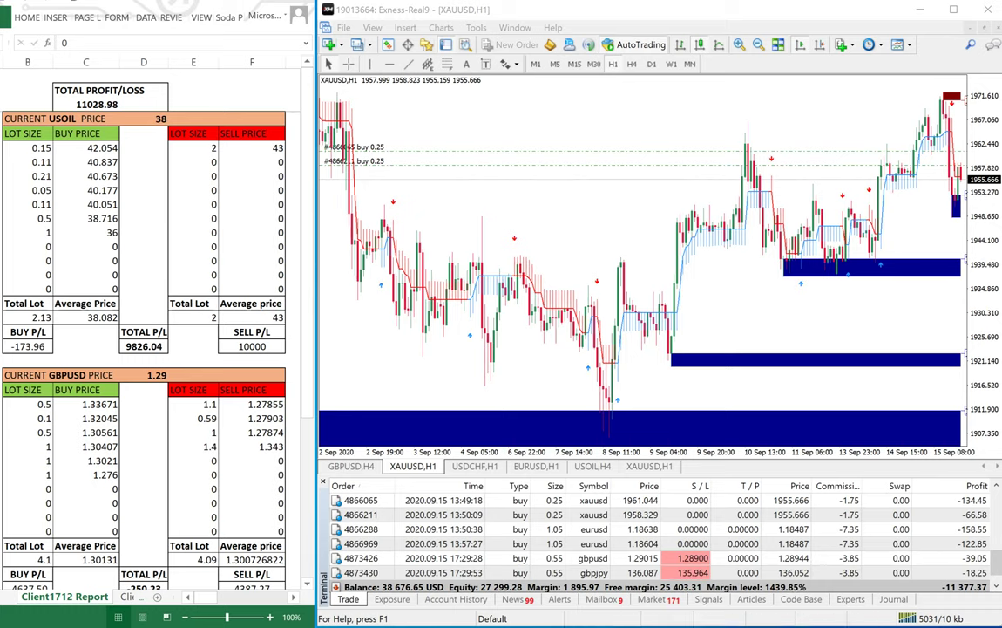
pyautogui.click(536, 467)
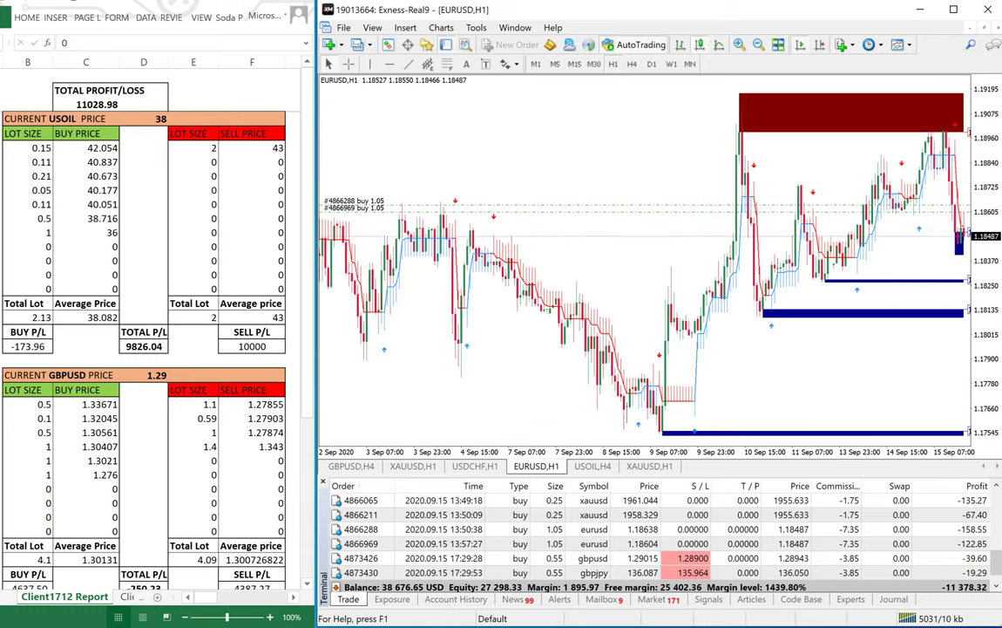
pyautogui.click(632, 64)
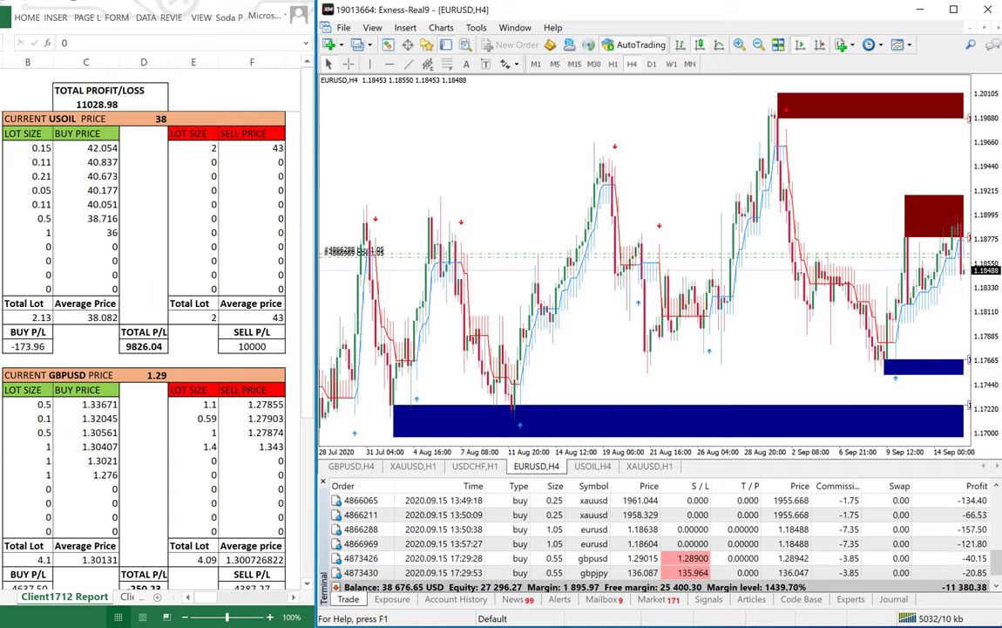
pyautogui.moveTo(508, 522); pyautogui.dragTo(523, 559)
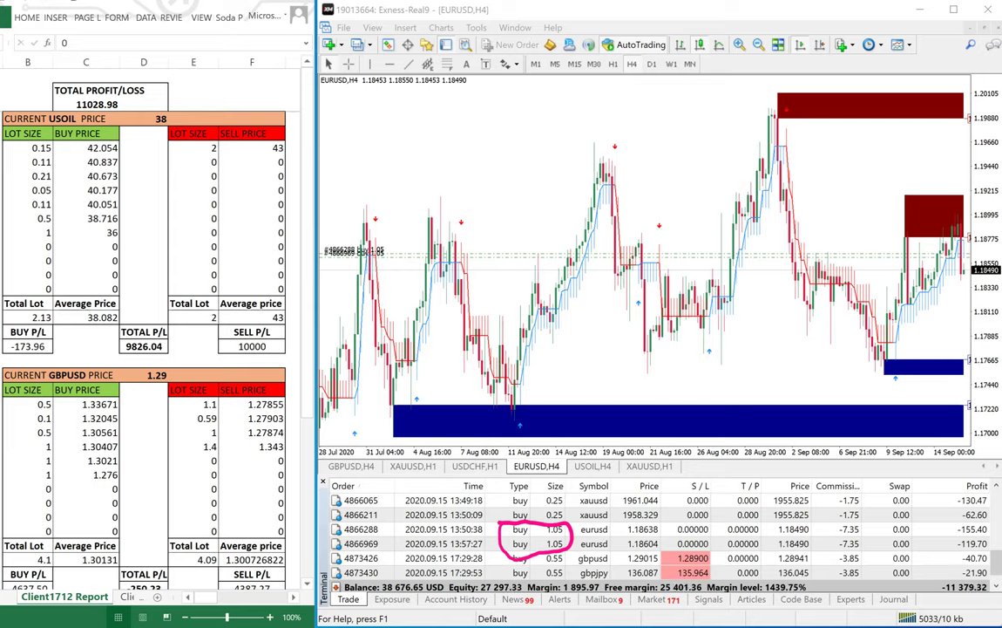
# Step: Circle the server and chart name in the window title, and write an underlined $40000 on the EURUSD chart
pyautogui.moveTo(377, 12); pyautogui.dragTo(506, 8)
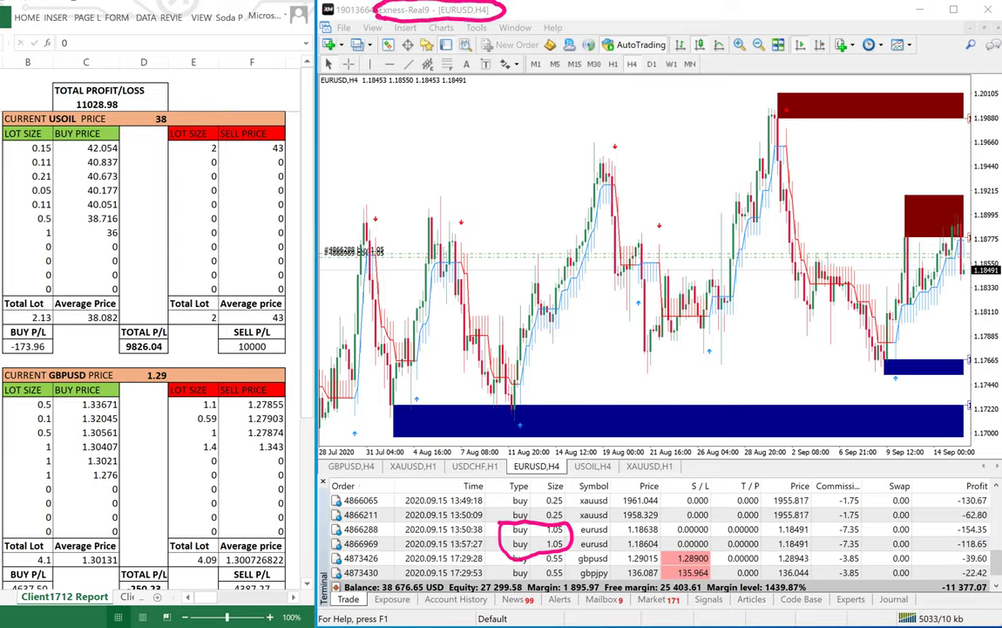
pyautogui.moveTo(357, 112); pyautogui.dragTo(380, 138)
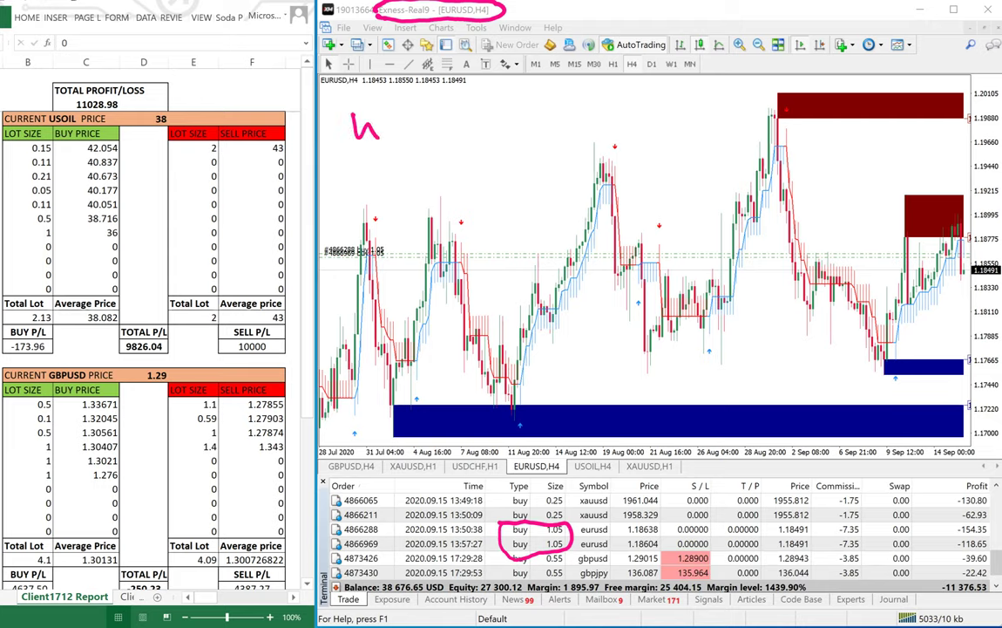
pyautogui.moveTo(401, 100); pyautogui.dragTo(394, 120)
pyautogui.moveTo(424, 87); pyautogui.dragTo(416, 107)
pyautogui.moveTo(447, 66); pyautogui.dragTo(440, 85)
pyautogui.moveTo(347, 129)
pyautogui.mouseDown()
pyautogui.moveTo(324, 167)
pyautogui.moveTo(342, 174)
pyautogui.moveTo(480, 66)
pyautogui.mouseUp()
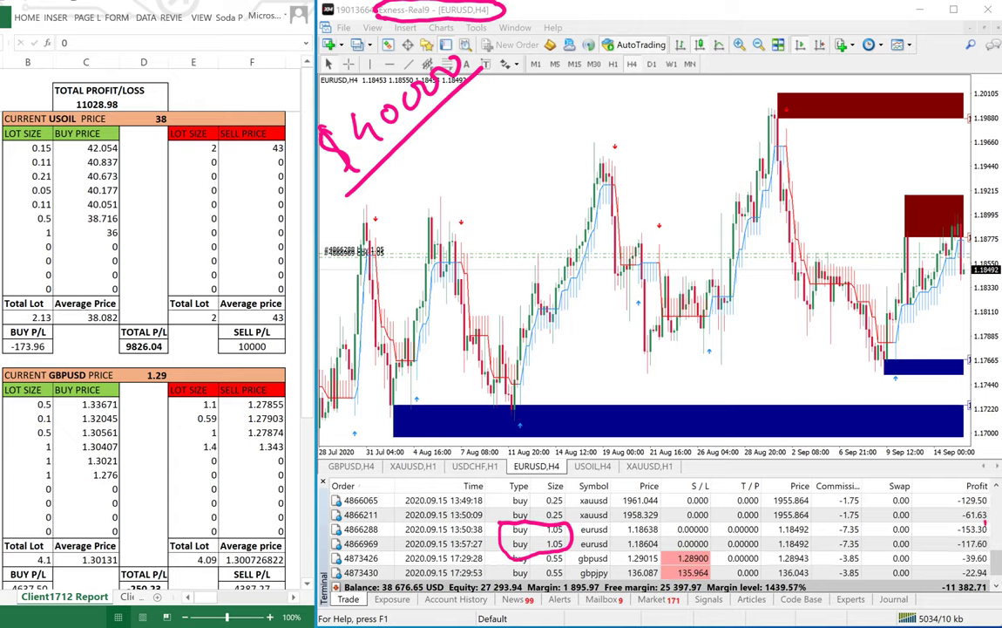
# Step: Circle the two eurusd losses, the 1.18775 price level and the September buy signal, and mark the upper blue zone with a star
pyautogui.moveTo(983, 513)
pyautogui.mouseDown()
pyautogui.moveTo(950, 523)
pyautogui.moveTo(959, 560)
pyautogui.moveTo(994, 523)
pyautogui.mouseUp()
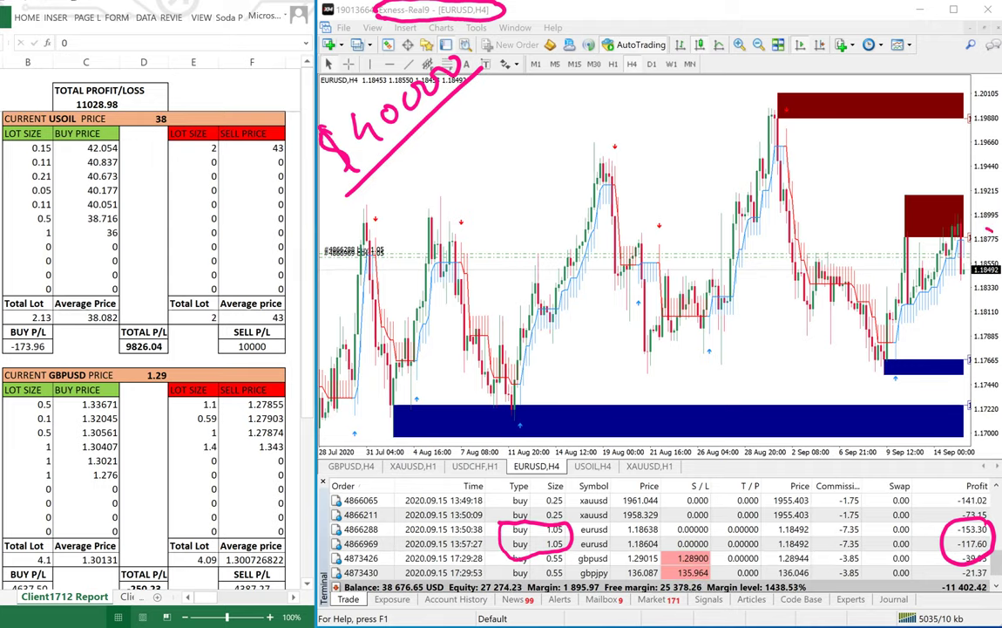
pyautogui.moveTo(992, 232)
pyautogui.mouseDown()
pyautogui.moveTo(992, 254)
pyautogui.moveTo(980, 229)
pyautogui.mouseUp()
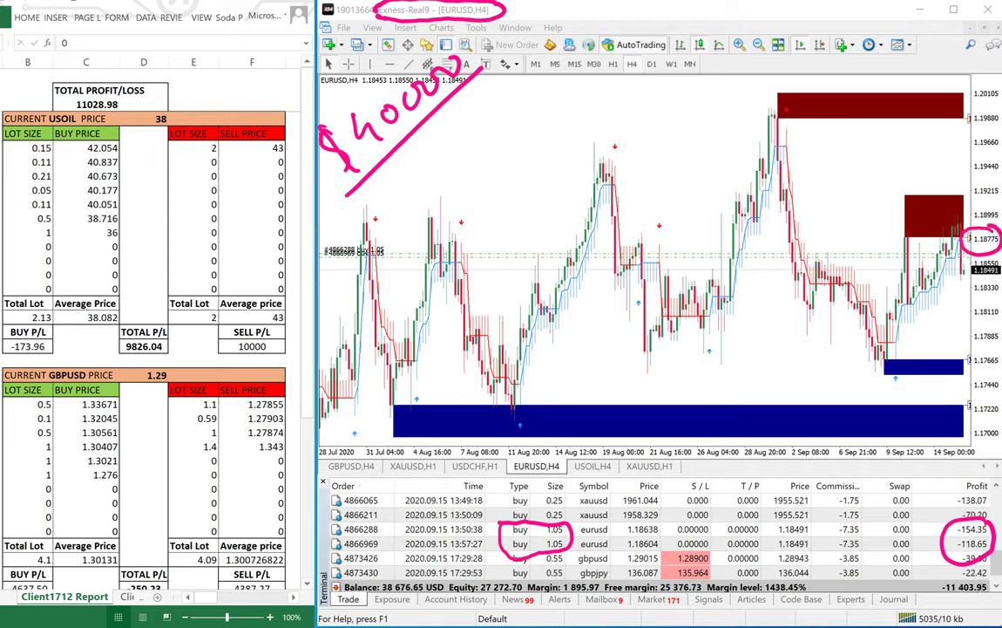
pyautogui.moveTo(887, 361); pyautogui.dragTo(951, 382)
pyautogui.click(944, 348)
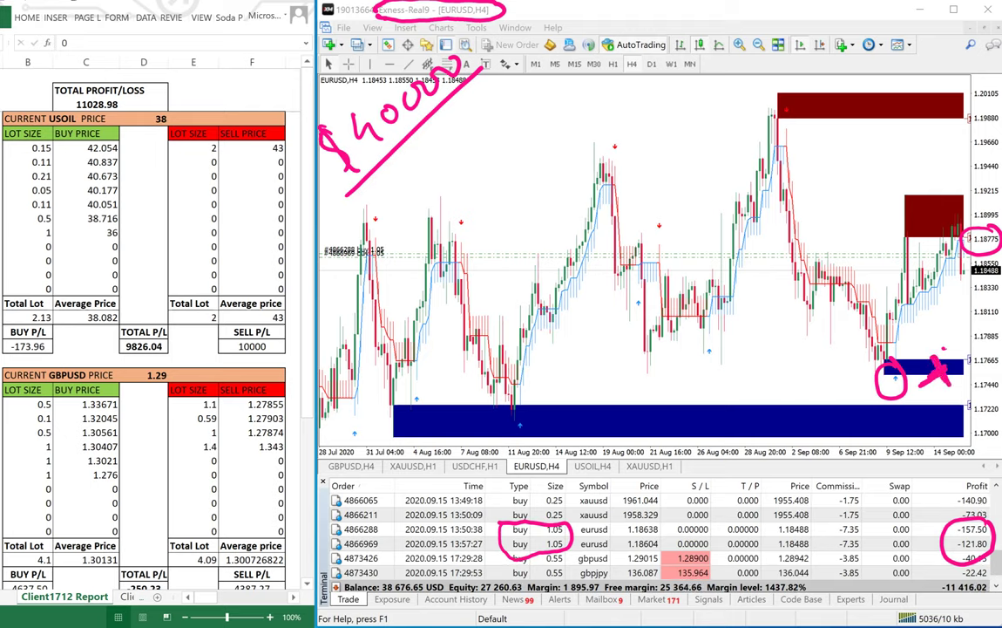
# Step: Label the lower blue zone with a circled 1 and the upper blue zone with a circled 2
pyautogui.moveTo(789, 414); pyautogui.dragTo(794, 434)
pyautogui.moveTo(789, 407)
pyautogui.mouseDown()
pyautogui.moveTo(787, 441)
pyautogui.moveTo(790, 407)
pyautogui.mouseUp()
pyautogui.moveTo(938, 352)
pyautogui.mouseDown()
pyautogui.moveTo(949, 365)
pyautogui.moveTo(937, 338)
pyautogui.mouseUp()
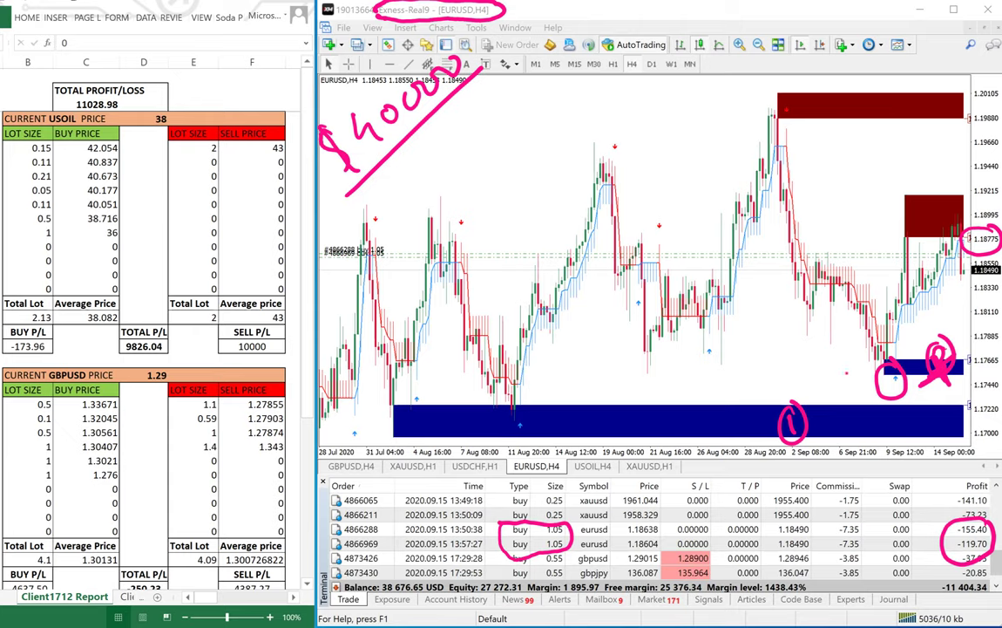
# Step: Mark the rise from the upper blue zone to the smaller red zone with an arrow, and write 1.175 and 1.185=100pips beside it
pyautogui.moveTo(845, 370); pyautogui.dragTo(959, 207)
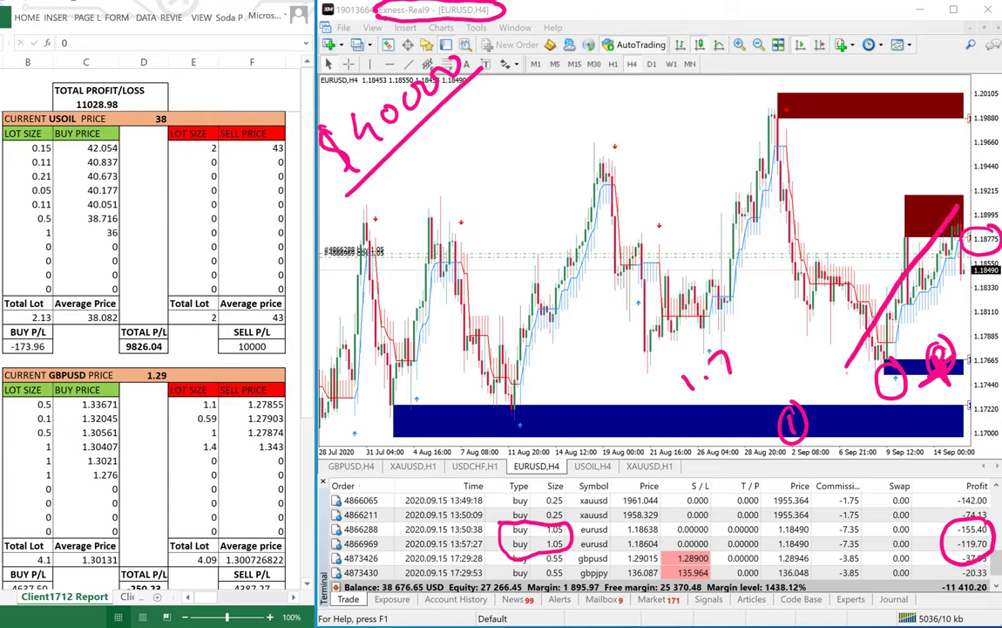
pyautogui.moveTo(721, 353); pyautogui.dragTo(735, 369)
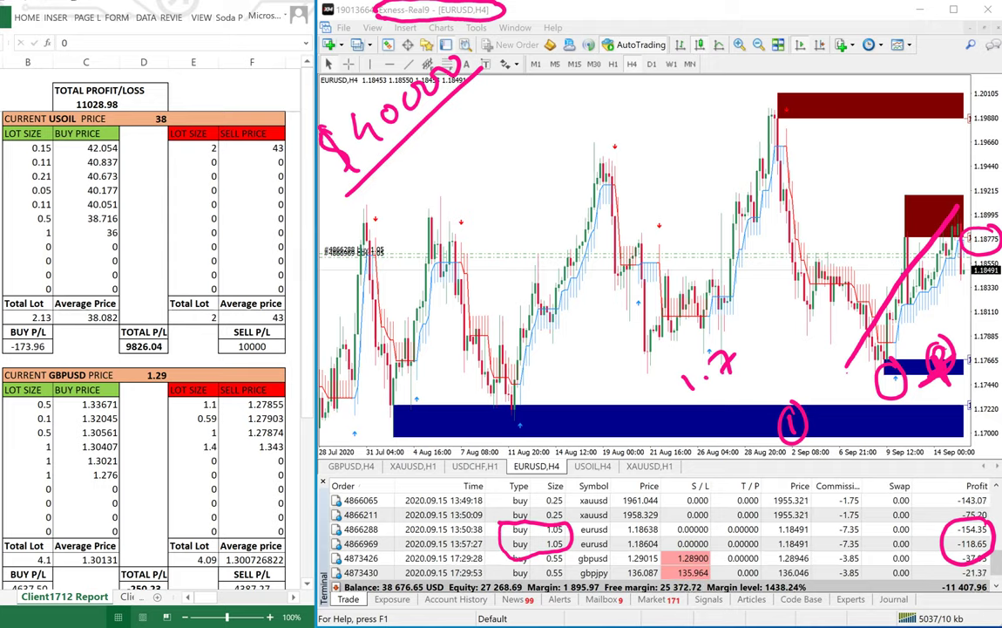
pyautogui.moveTo(744, 328); pyautogui.dragTo(748, 356)
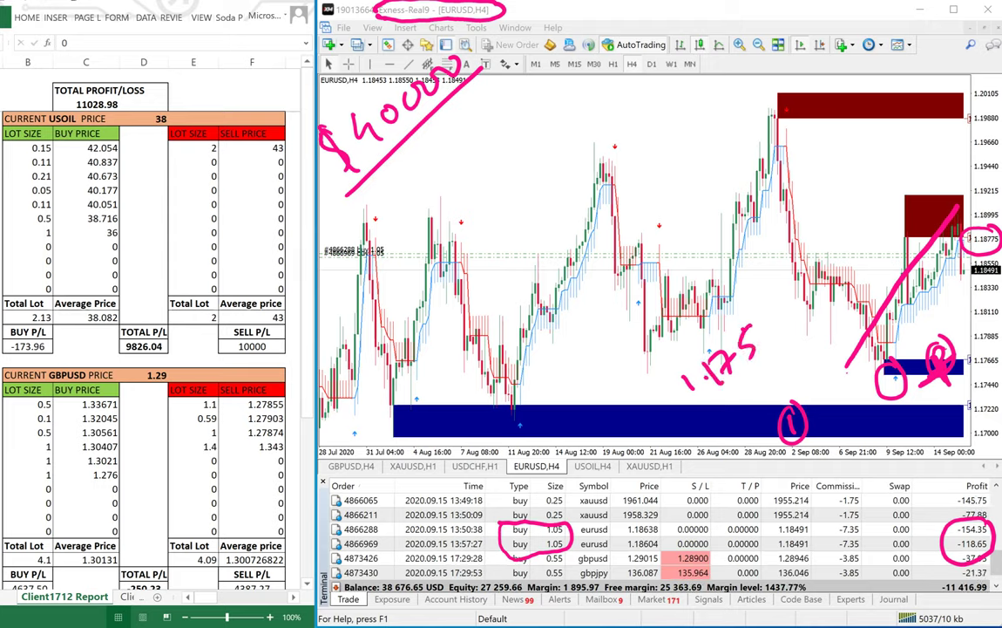
pyautogui.moveTo(712, 398); pyautogui.dragTo(716, 419)
pyautogui.moveTo(741, 381)
pyautogui.mouseDown()
pyautogui.moveTo(765, 382)
pyautogui.moveTo(800, 362)
pyautogui.mouseUp()
pyautogui.moveTo(804, 341); pyautogui.dragTo(856, 304)
pyautogui.moveTo(848, 364); pyautogui.dragTo(904, 281)
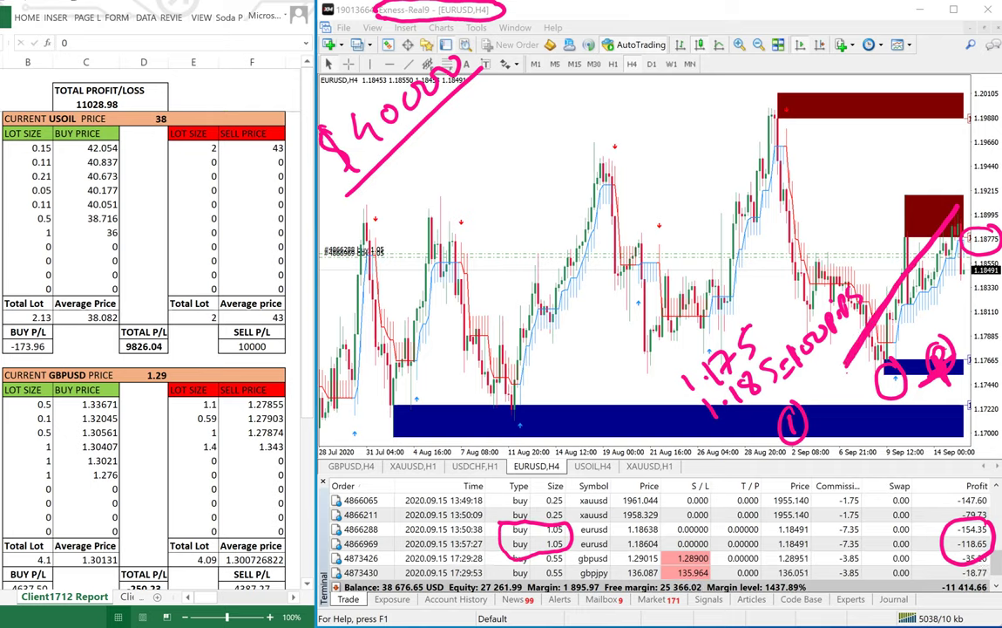
pyautogui.moveTo(958, 206); pyautogui.dragTo(964, 201)
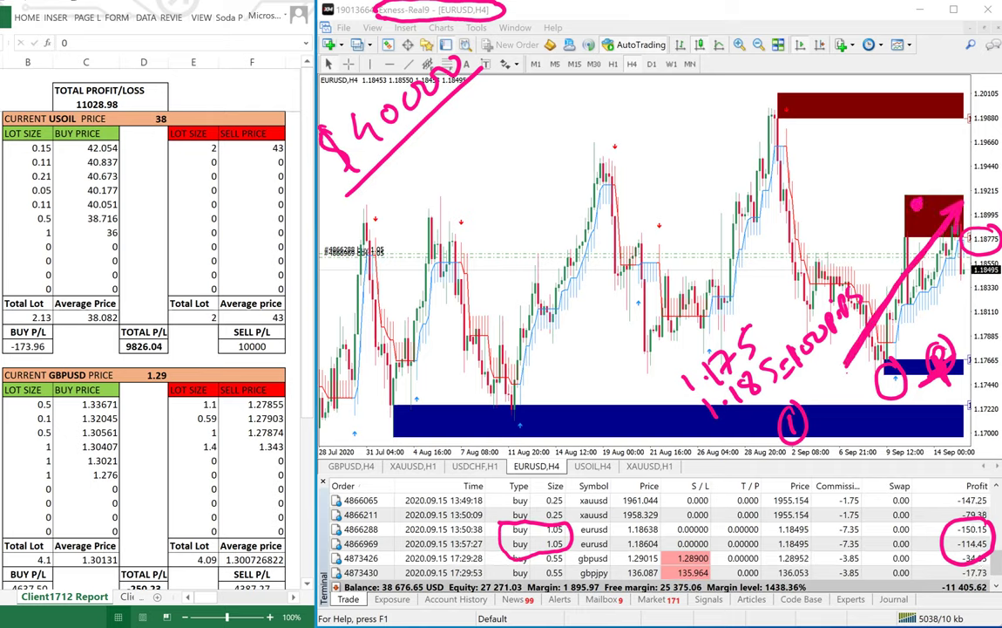
pyautogui.moveTo(877, 205); pyautogui.dragTo(921, 185)
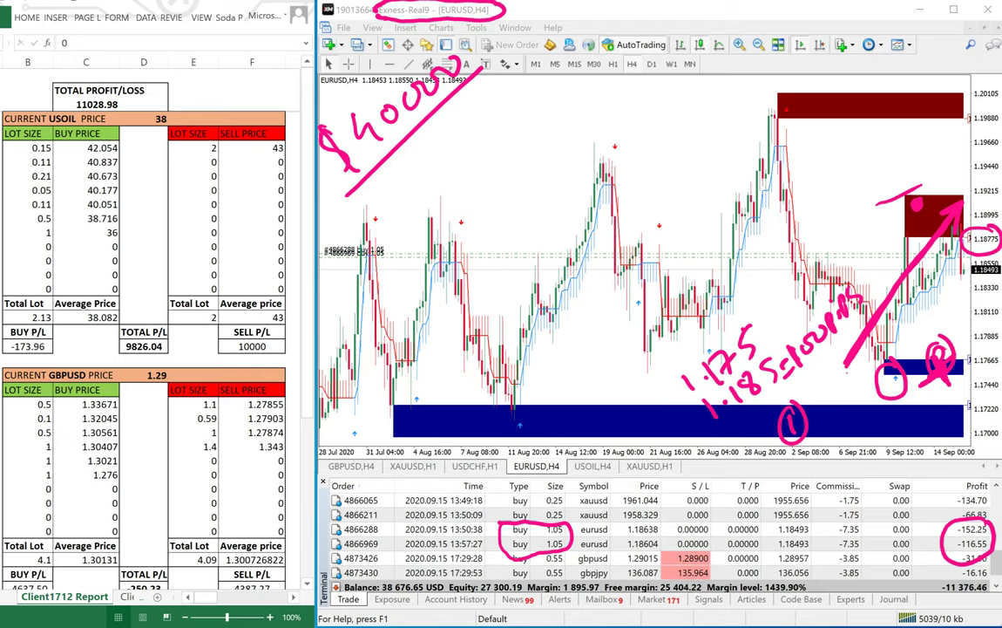
# Step: Write 2.0 lot with $2000 beneath it in the upper middle of the EURUSD chart, and underline the amount
pyautogui.moveTo(650, 140)
pyautogui.mouseDown()
pyautogui.moveTo(665, 161)
pyautogui.moveTo(683, 132)
pyautogui.moveTo(708, 130)
pyautogui.moveTo(712, 119)
pyautogui.mouseUp()
pyautogui.click(670, 155)
pyautogui.moveTo(722, 95)
pyautogui.mouseDown()
pyautogui.moveTo(727, 114)
pyautogui.moveTo(741, 98)
pyautogui.mouseUp()
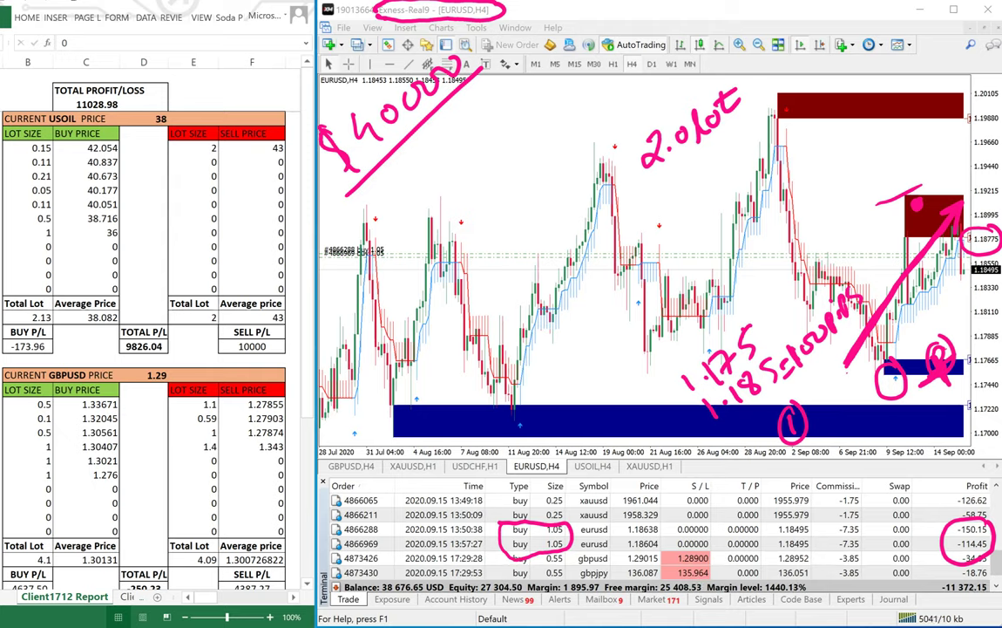
pyautogui.moveTo(675, 184)
pyautogui.mouseDown()
pyautogui.moveTo(682, 212)
pyautogui.moveTo(666, 220)
pyautogui.mouseUp()
pyautogui.moveTo(658, 181); pyautogui.dragTo(688, 219)
pyautogui.moveTo(680, 181); pyautogui.dragTo(704, 183)
pyautogui.moveTo(703, 160); pyautogui.dragTo(718, 152)
pyautogui.moveTo(726, 140)
pyautogui.mouseDown()
pyautogui.moveTo(736, 146)
pyautogui.moveTo(730, 137)
pyautogui.mouseUp()
pyautogui.moveTo(667, 230)
pyautogui.mouseDown()
pyautogui.moveTo(751, 148)
pyautogui.moveTo(767, 155)
pyautogui.mouseUp()
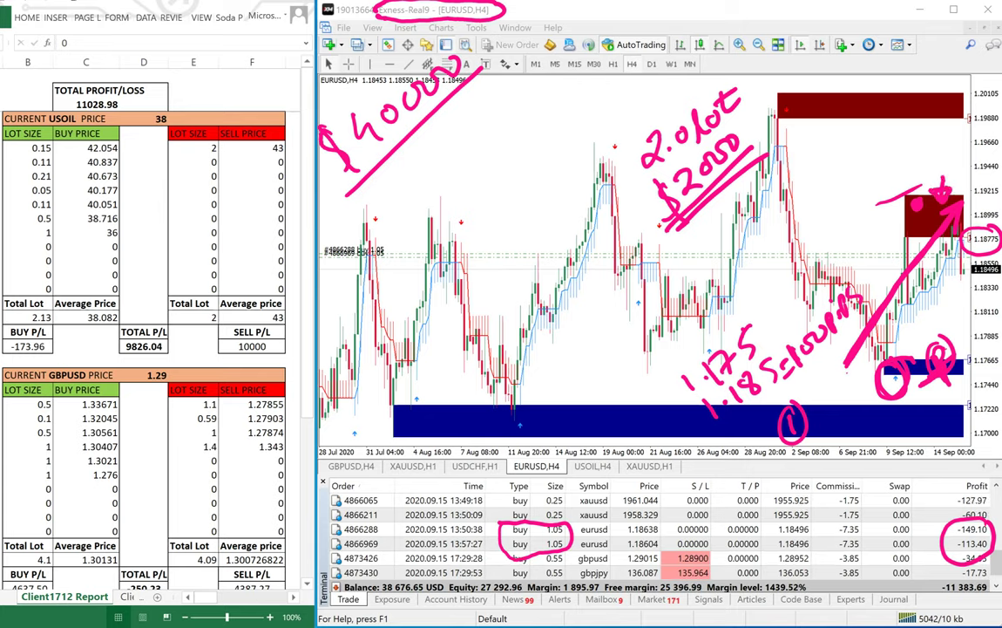
# Step: Clear the markings, link the first eurusd order to the smaller red zone with a line, and underline its 1.18638 entry price
pyautogui.moveTo(562, 523); pyautogui.dragTo(932, 196)
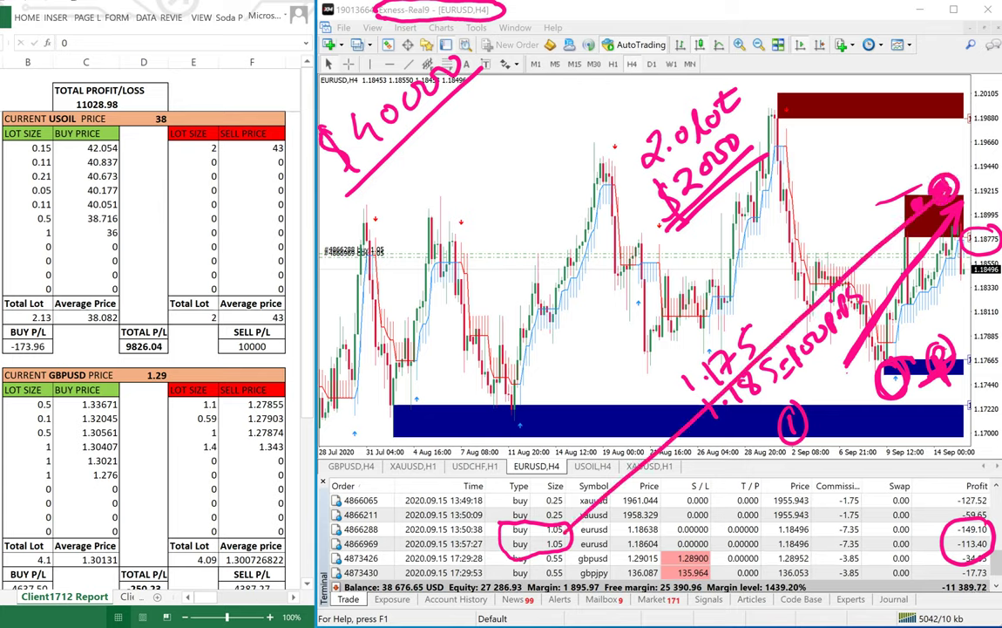
pyautogui.press('Escape')
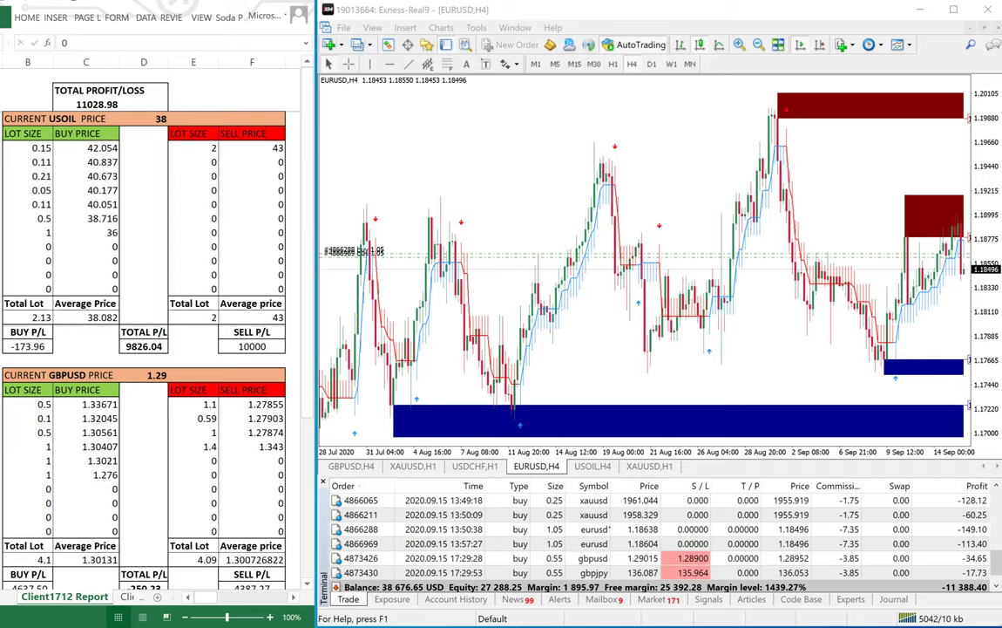
pyautogui.moveTo(607, 527)
pyautogui.mouseDown()
pyautogui.moveTo(650, 507)
pyautogui.moveTo(935, 200)
pyautogui.mouseUp()
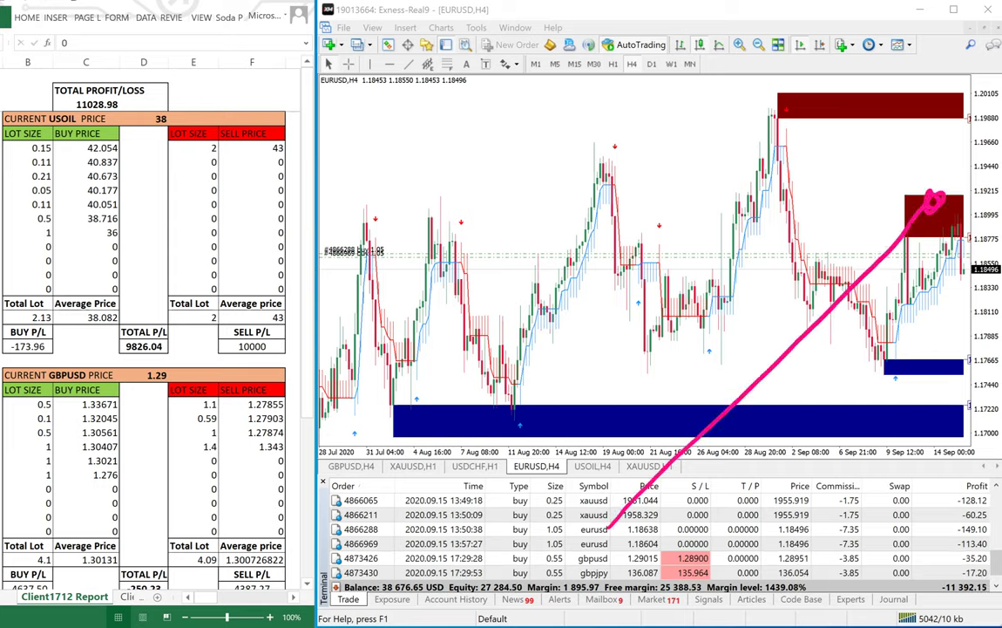
pyautogui.moveTo(624, 535); pyautogui.dragTo(662, 538)
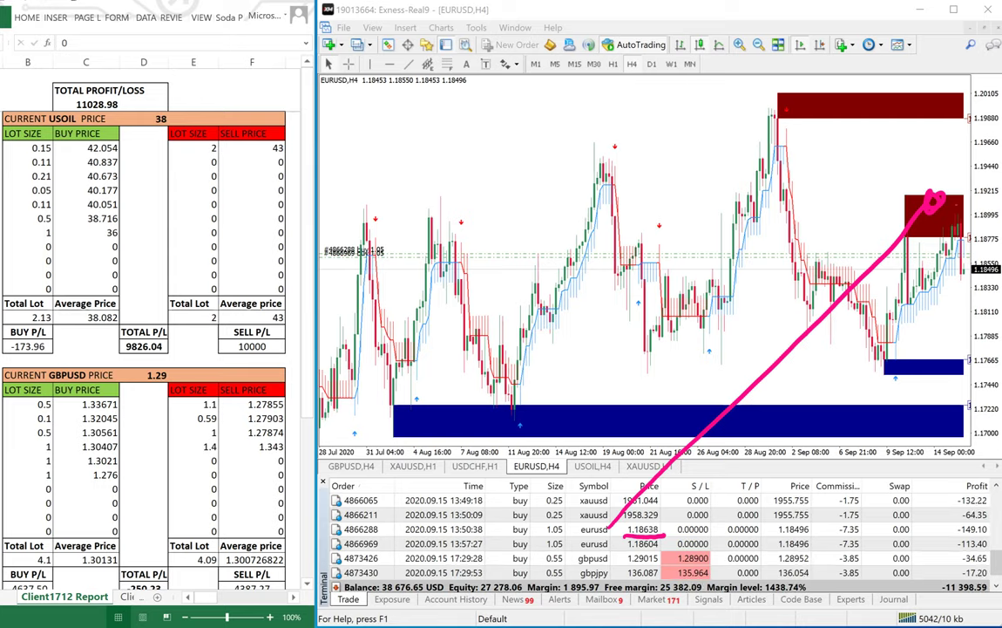
# Step: Write 30 below the recent candles, and write 2 and an underlined $600 in the upper part of the EURUSD chart
pyautogui.moveTo(923, 312)
pyautogui.mouseDown()
pyautogui.moveTo(934, 315)
pyautogui.moveTo(927, 326)
pyautogui.mouseUp()
pyautogui.moveTo(946, 298)
pyautogui.mouseDown()
pyautogui.moveTo(942, 306)
pyautogui.moveTo(947, 297)
pyautogui.mouseUp()
pyautogui.moveTo(450, 180)
pyautogui.mouseDown()
pyautogui.moveTo(459, 210)
pyautogui.moveTo(478, 194)
pyautogui.mouseUp()
pyautogui.click(488, 178)
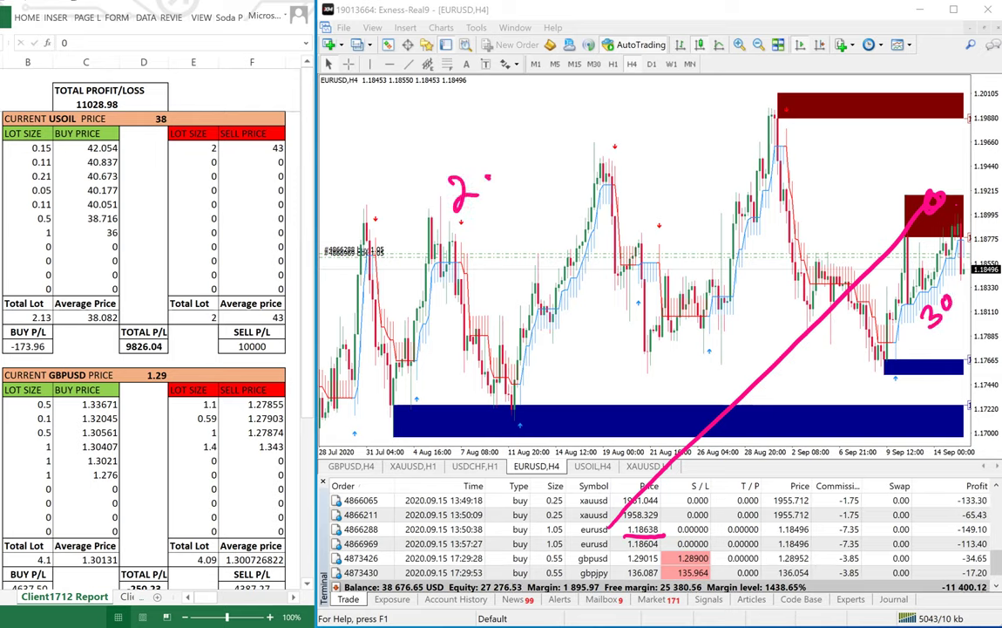
pyautogui.moveTo(524, 118)
pyautogui.mouseDown()
pyautogui.moveTo(532, 158)
pyautogui.moveTo(548, 158)
pyautogui.mouseUp()
pyautogui.moveTo(552, 102)
pyautogui.mouseDown()
pyautogui.moveTo(546, 122)
pyautogui.moveTo(596, 94)
pyautogui.mouseUp()
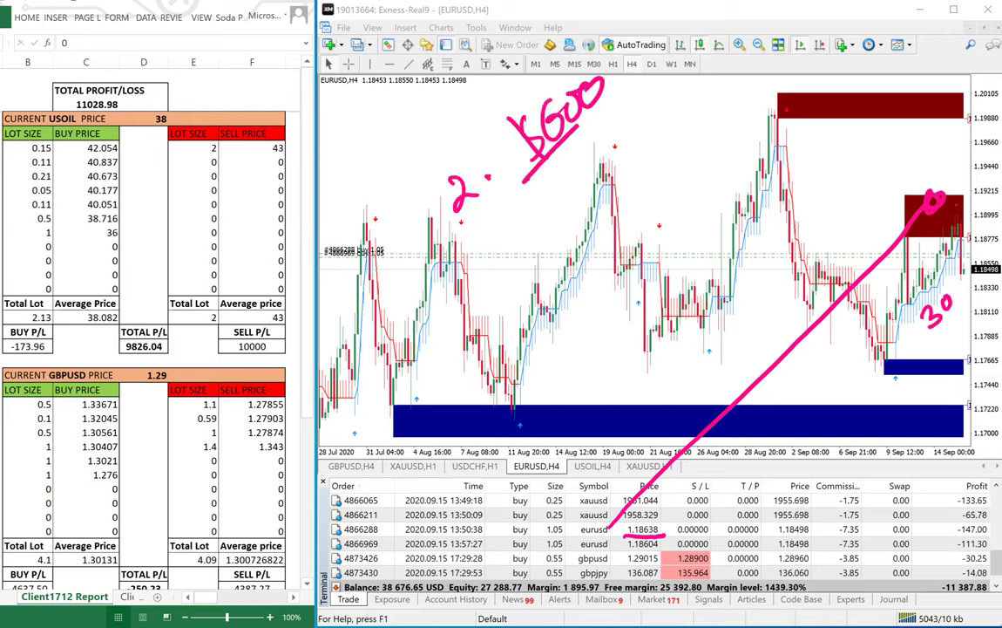
pyautogui.moveTo(523, 183); pyautogui.dragTo(624, 84)
# Step: Mark the smaller red zone's upper edge, circle the profit values of the listed orders, and write $2000 with underlines
pyautogui.moveTo(870, 187); pyautogui.dragTo(907, 199)
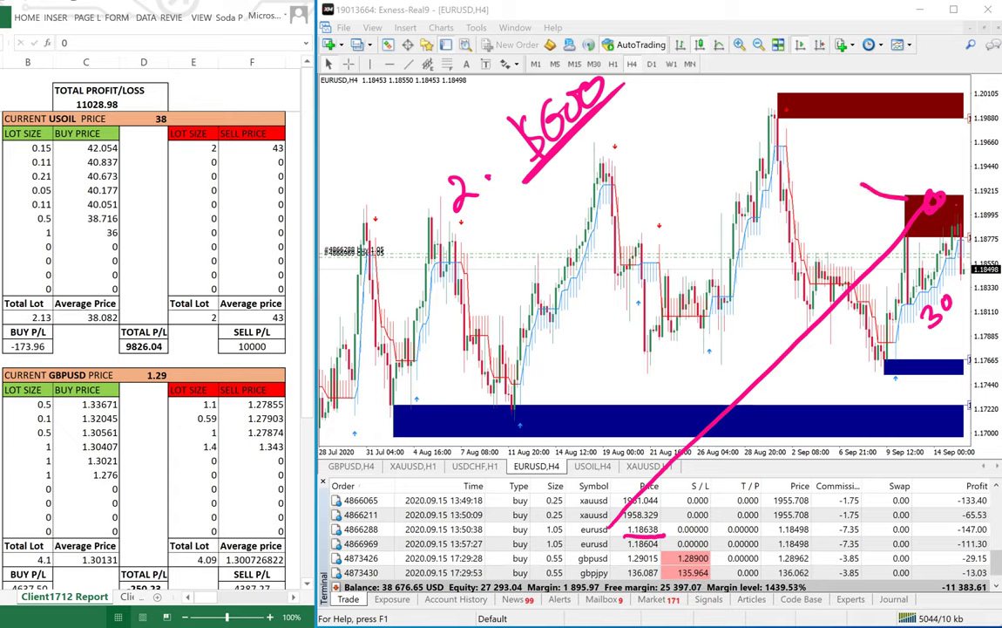
pyautogui.moveTo(963, 480)
pyautogui.mouseDown()
pyautogui.moveTo(950, 506)
pyautogui.moveTo(989, 508)
pyautogui.moveTo(959, 481)
pyautogui.mouseUp()
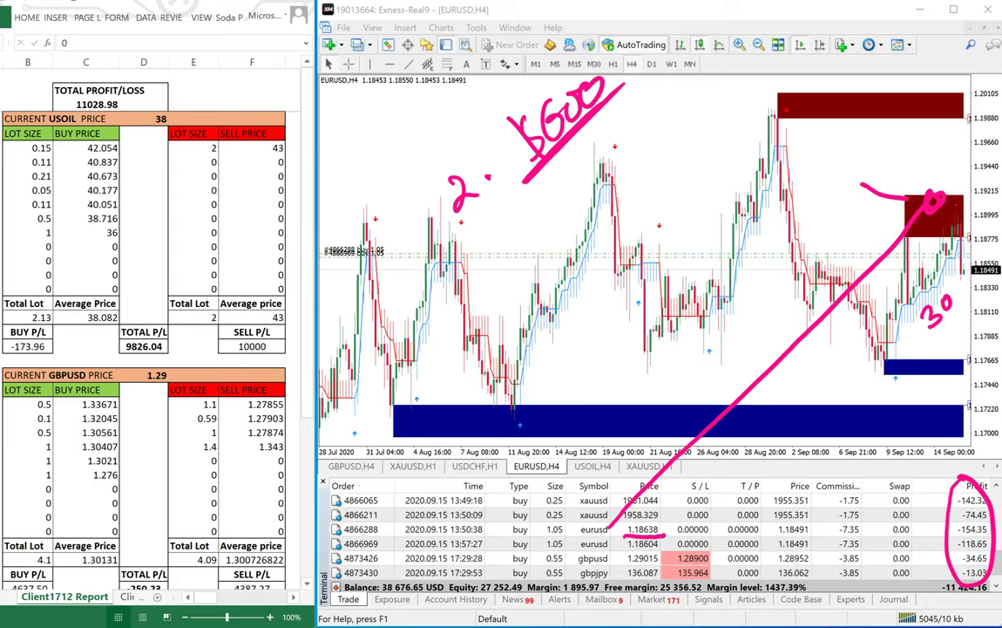
pyautogui.moveTo(652, 153)
pyautogui.mouseDown()
pyautogui.moveTo(657, 181)
pyautogui.moveTo(748, 79)
pyautogui.mouseUp()
pyautogui.moveTo(659, 185); pyautogui.dragTo(752, 101)
pyautogui.moveTo(674, 191); pyautogui.dragTo(767, 94)
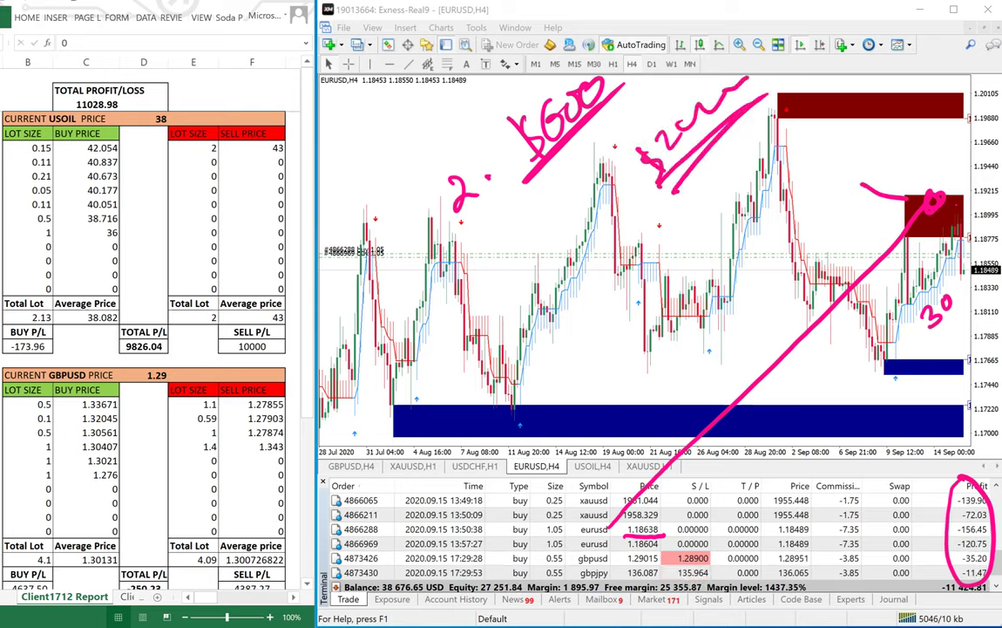
# Step: Write $40000 in the middle of the EURUSD chart and underline it twice
pyautogui.moveTo(594, 315)
pyautogui.mouseDown()
pyautogui.moveTo(583, 353)
pyautogui.moveTo(676, 231)
pyautogui.mouseUp()
pyautogui.moveTo(562, 388); pyautogui.dragTo(689, 265)
pyautogui.moveTo(592, 375); pyautogui.dragTo(745, 233)
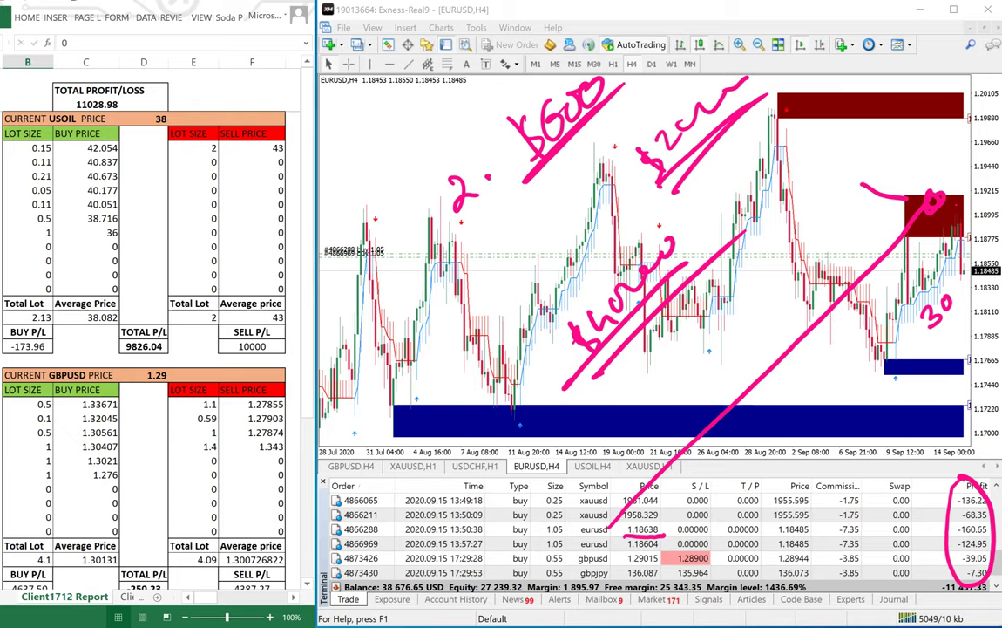
pyautogui.scroll(-10, 144, 349)
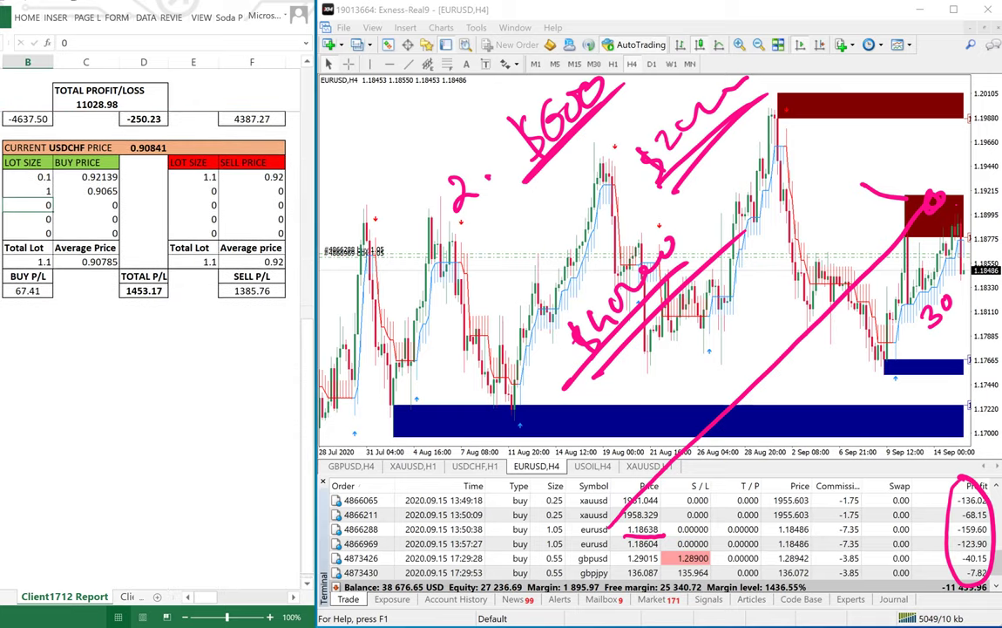
pyautogui.scroll(7, 144, 348)
pyautogui.scroll(3, 144, 349)
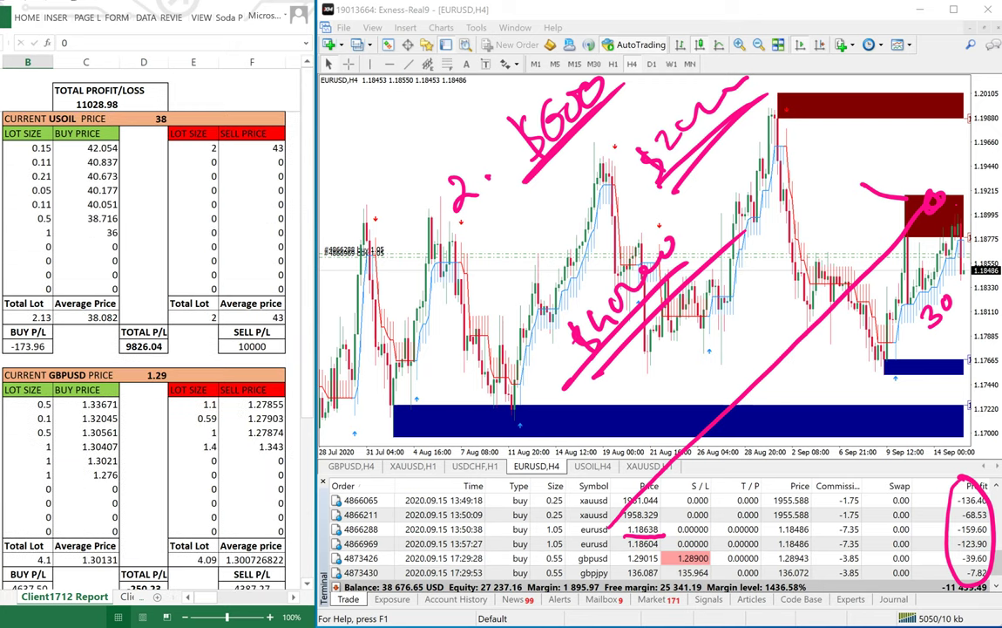